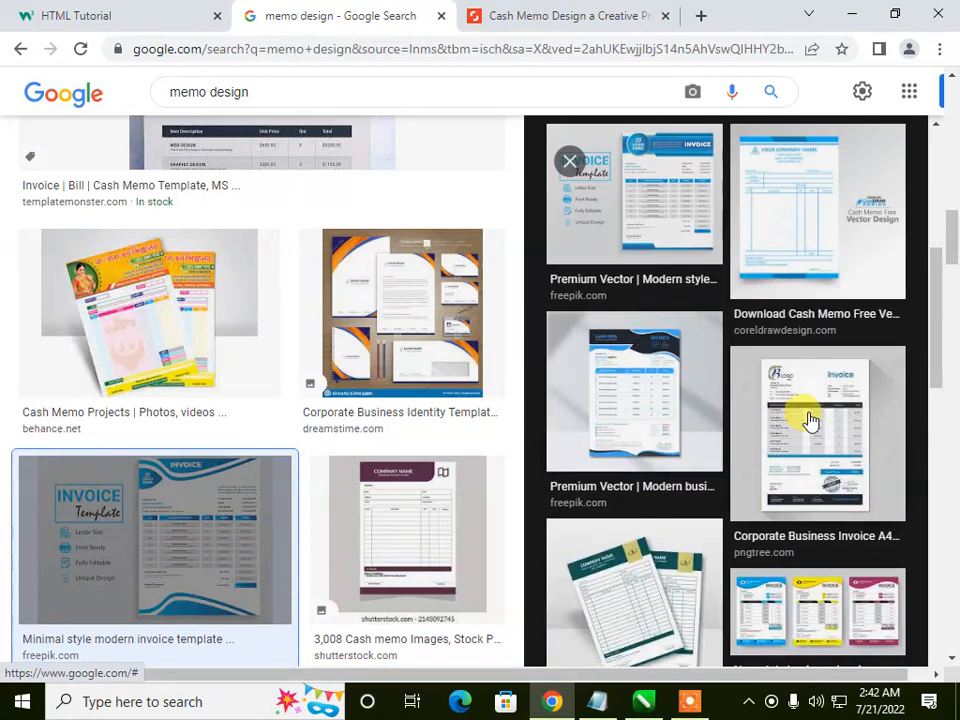
Step: Preview the green and the purple cash memo templates in the image results and switch to CorelDRAW
click(634, 598)
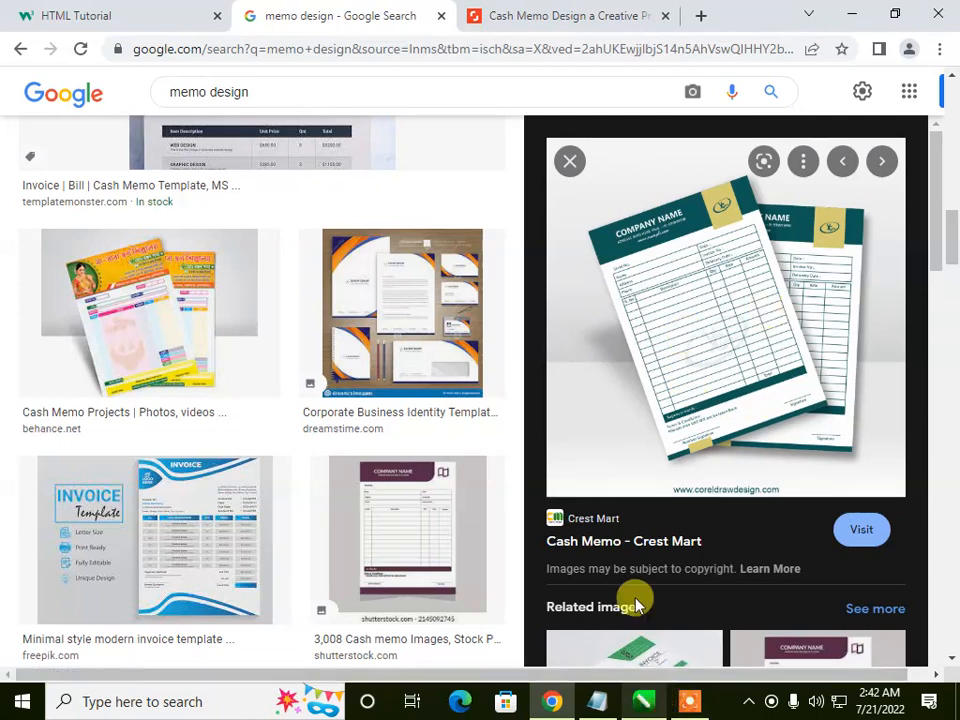
click(375, 514)
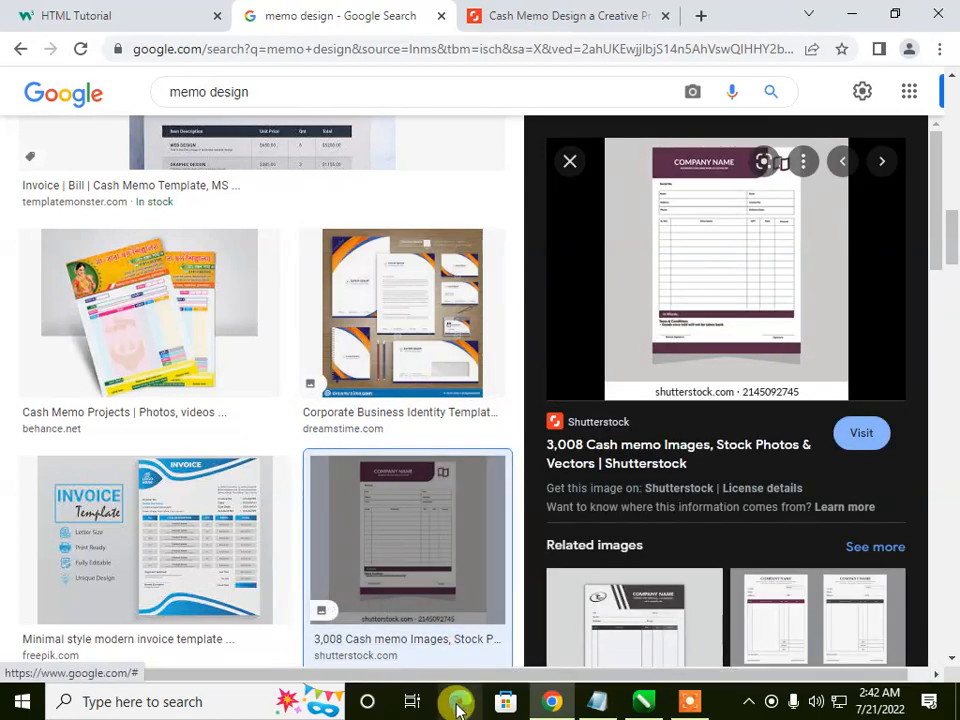
click(640, 702)
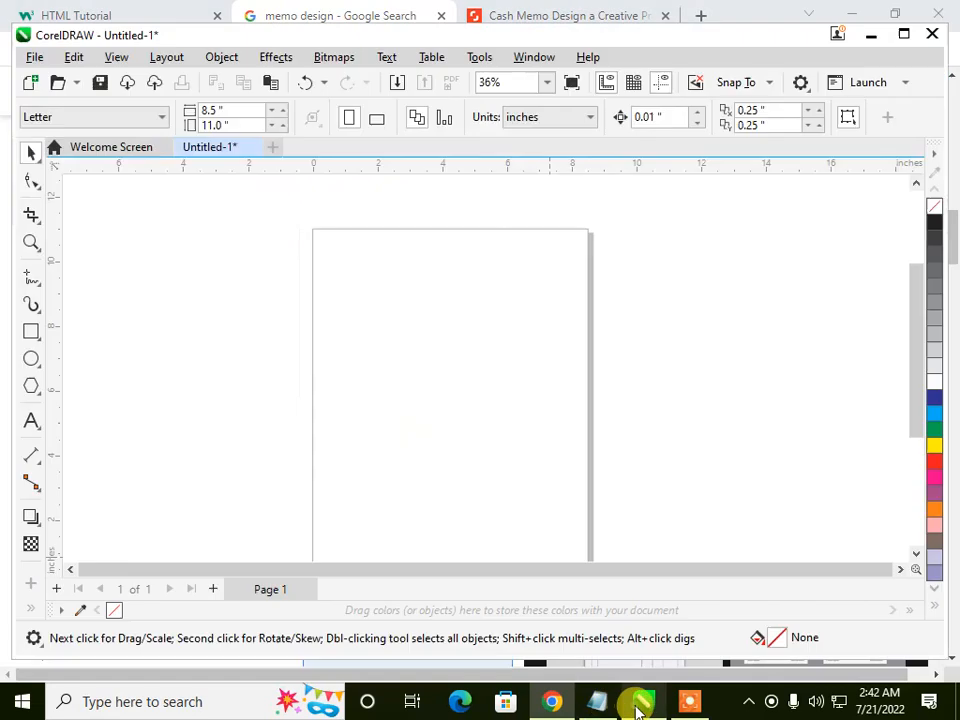
Step: Draw a rectangle about 8.73 by 10.91 inches over the blank page
click(31, 331)
scroll(366, 251, down, 1)
scroll(370, 250, down, 1)
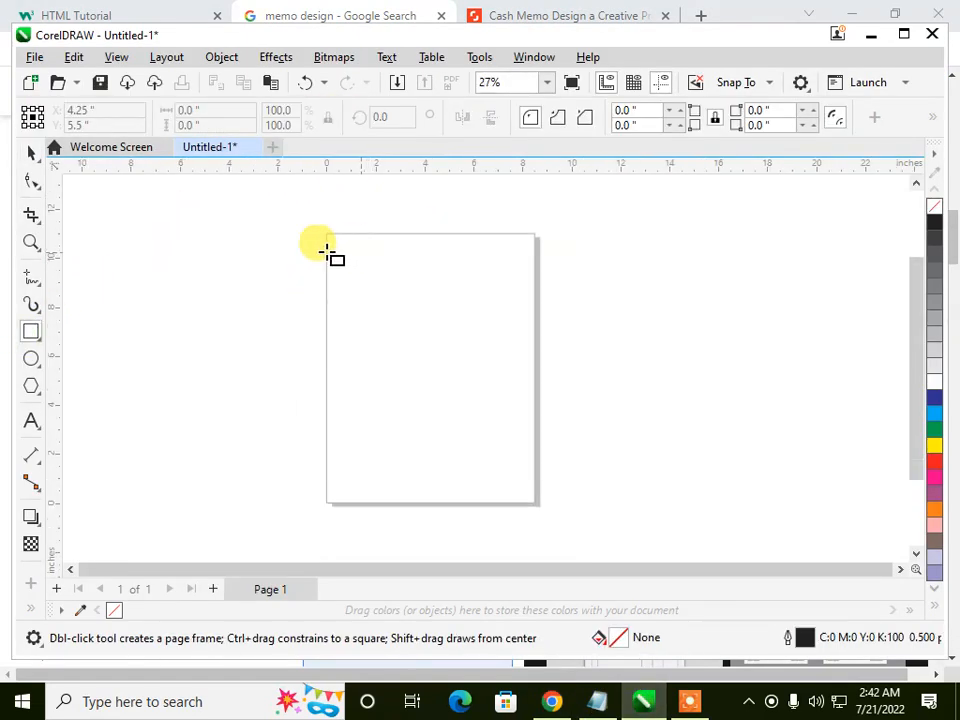
drag(281, 246, 498, 517)
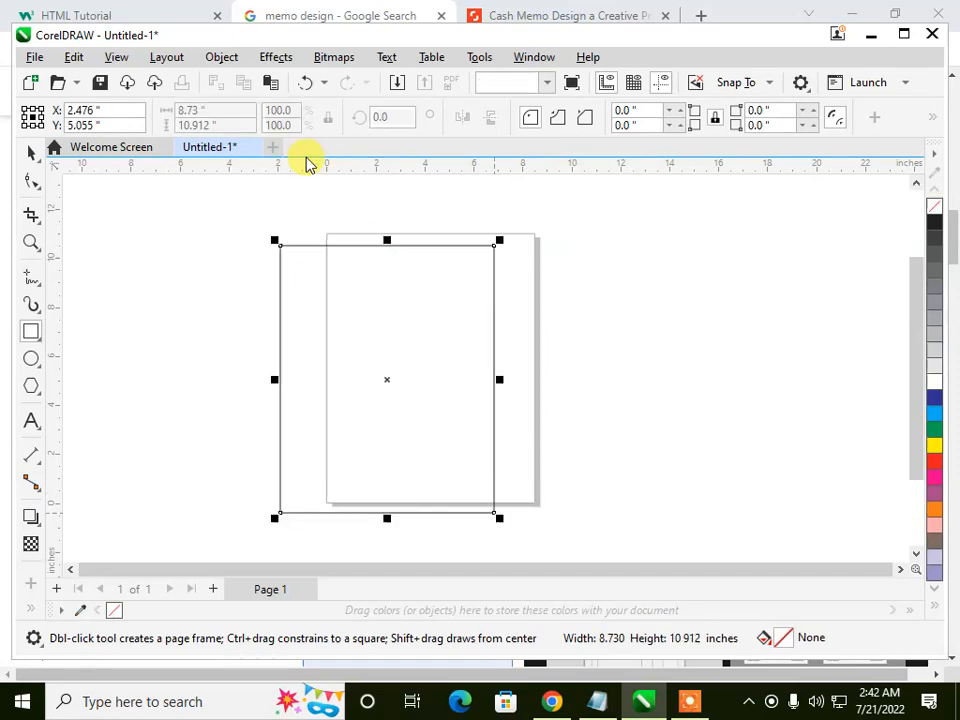
Step: Set the rectangle's width to 5 inches and its height to 7 inches
click(238, 111)
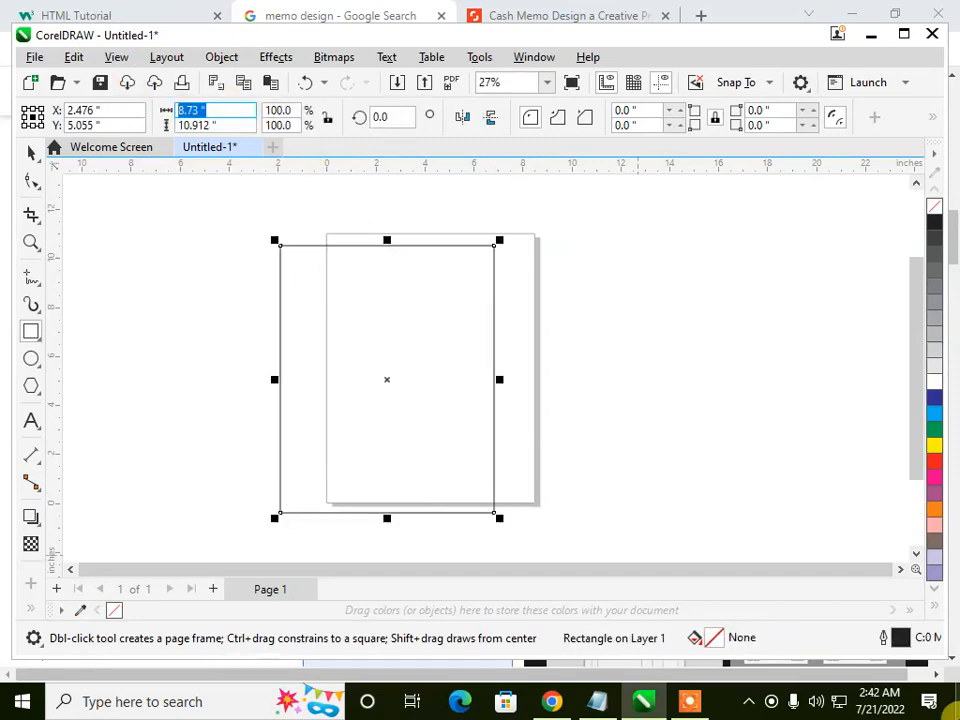
text(5)
key(Tab)
text(7)
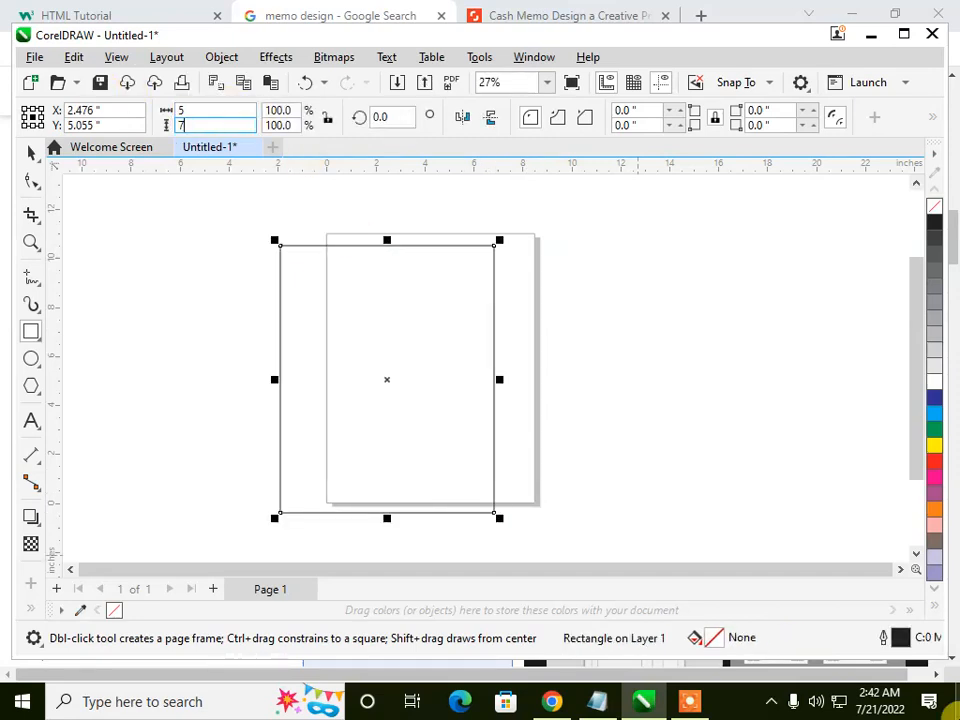
key(Return)
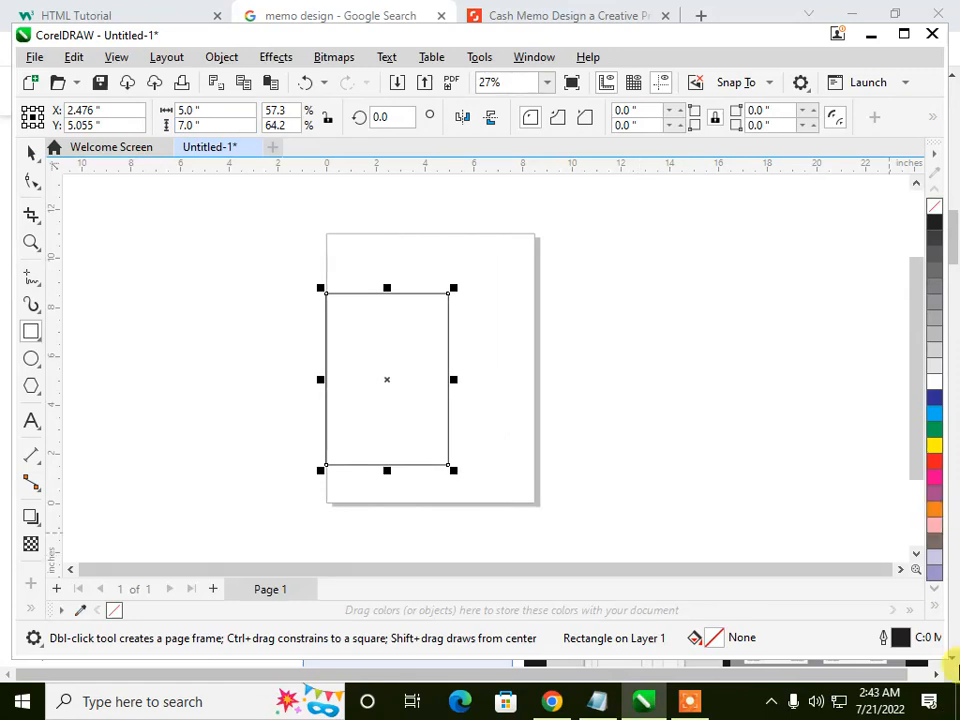
Step: Move the 5 by 7 inch rectangle up and to the right, near the middle of the page
click(30, 151)
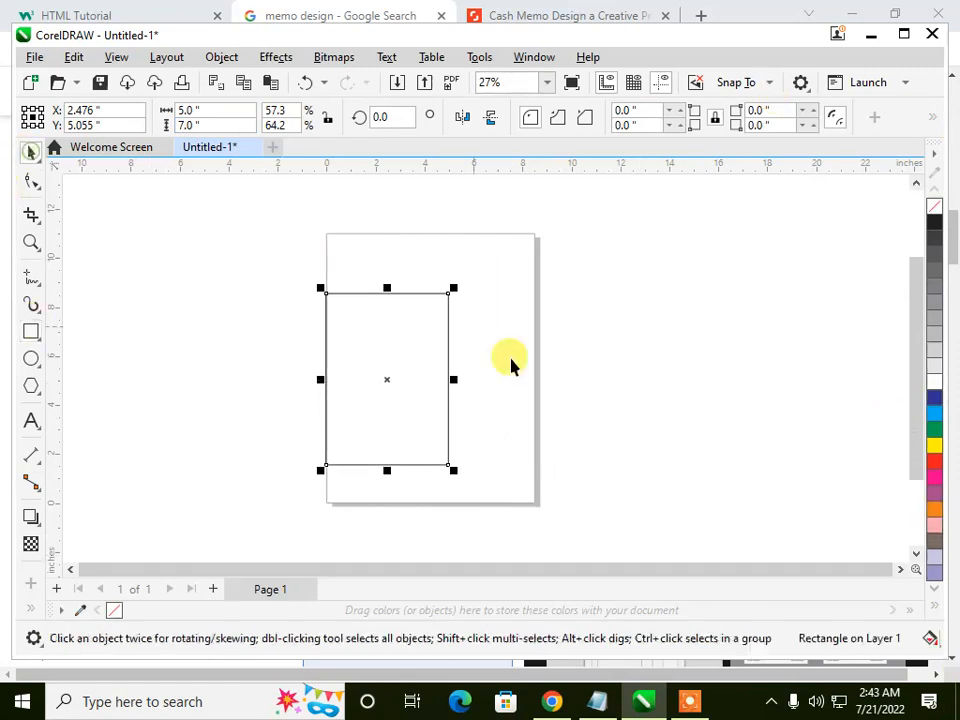
drag(399, 346, 424, 288)
scroll(424, 288, up, 2)
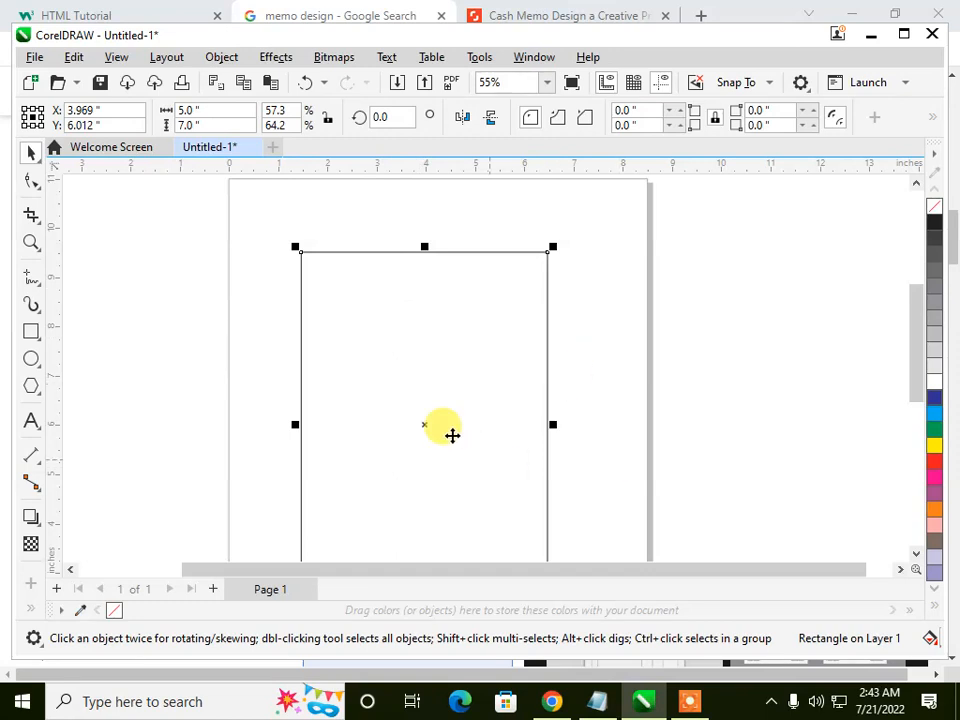
Step: Make a copy of the rectangle shortened to about 1.75 inches at its upper end and fill this header band with dark blue
scroll(377, 328, down, 2)
drag(414, 537, 429, 340)
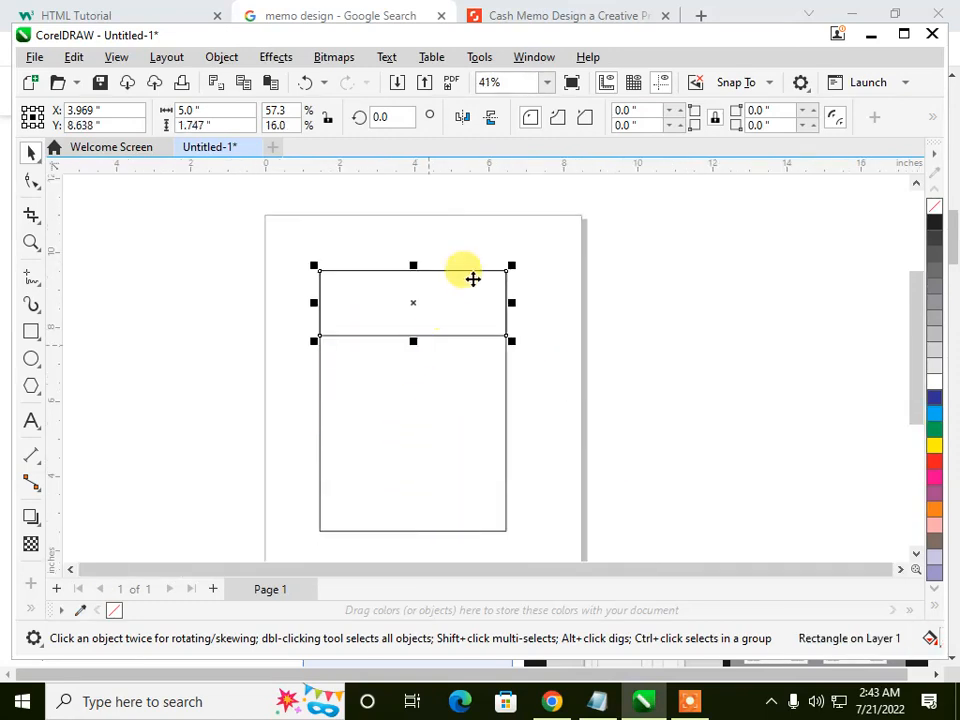
click(936, 400)
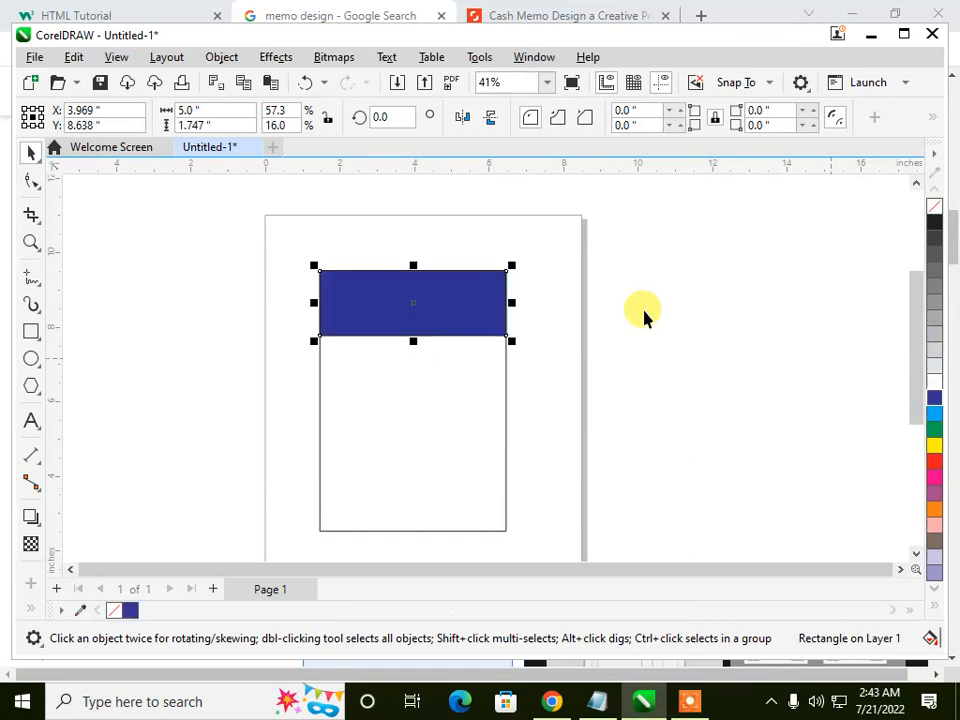
scroll(317, 266, up, 2)
drag(437, 366, 433, 364)
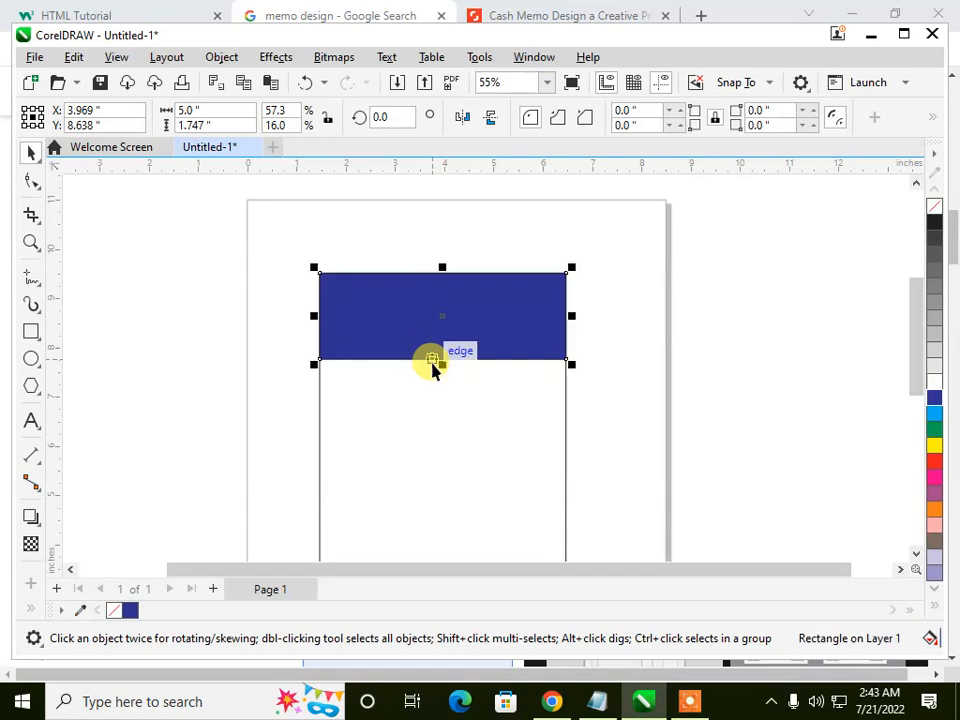
scroll(426, 306, up, 4)
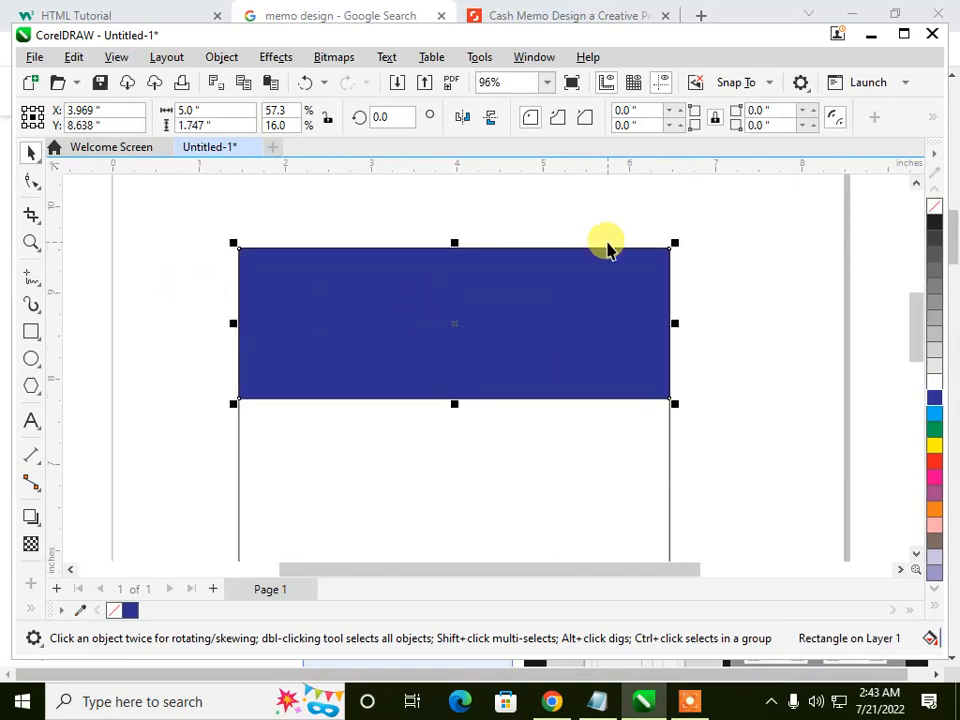
Step: Add the artistic text "Japan Computer Shop" in the empty area beside the page
scroll(609, 244, down, 5)
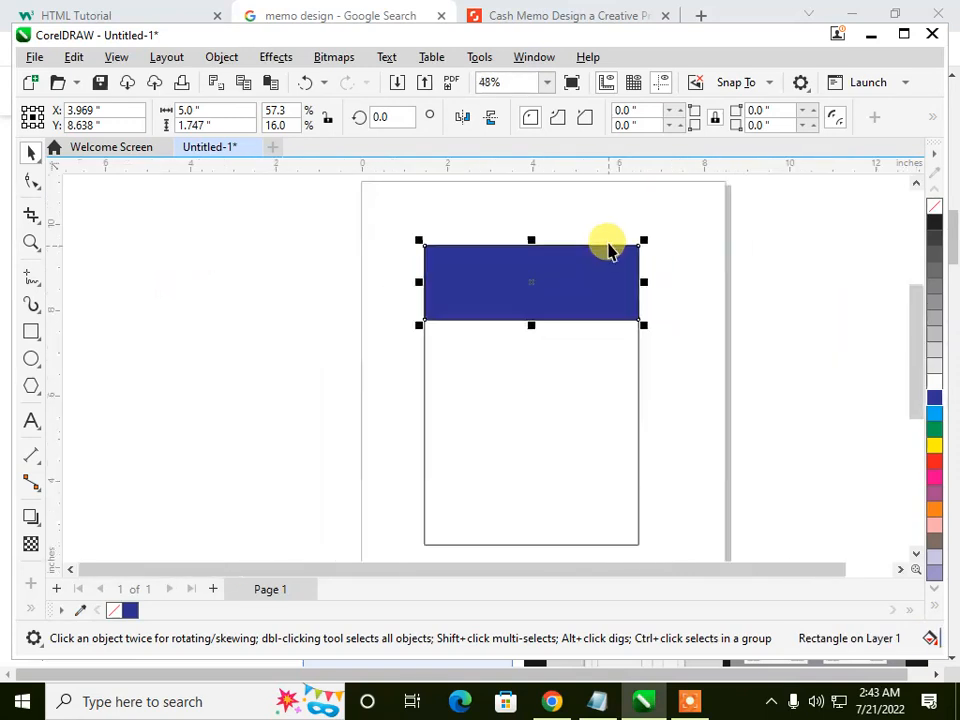
click(32, 421)
click(164, 315)
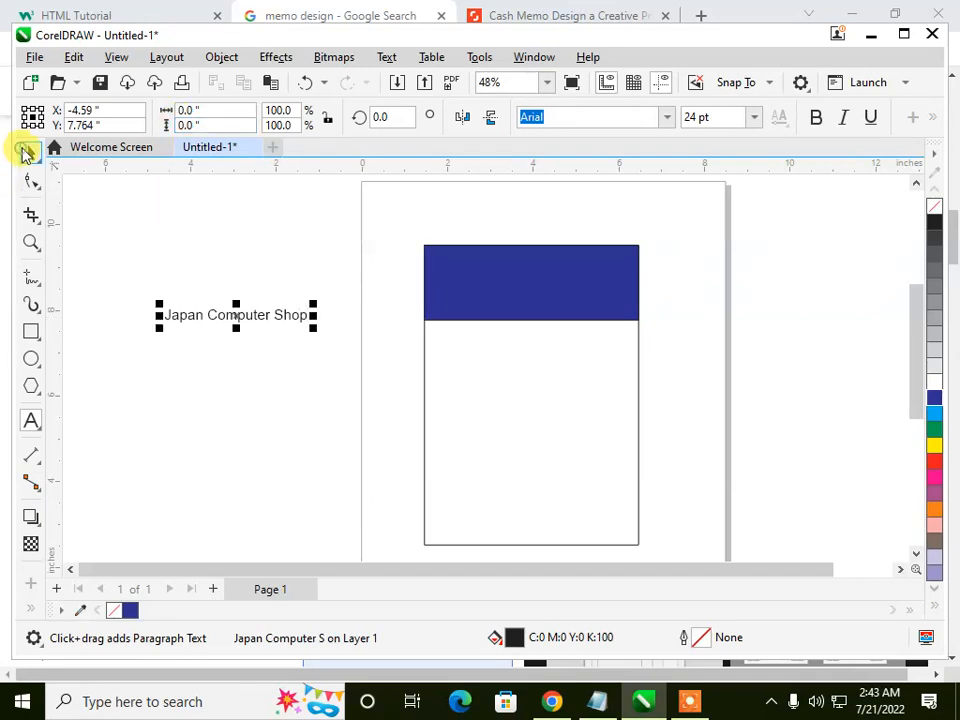
Step: Move the "Japan Computer Shop" text onto the blue header band and color it white
click(24, 150)
drag(223, 300, 500, 272)
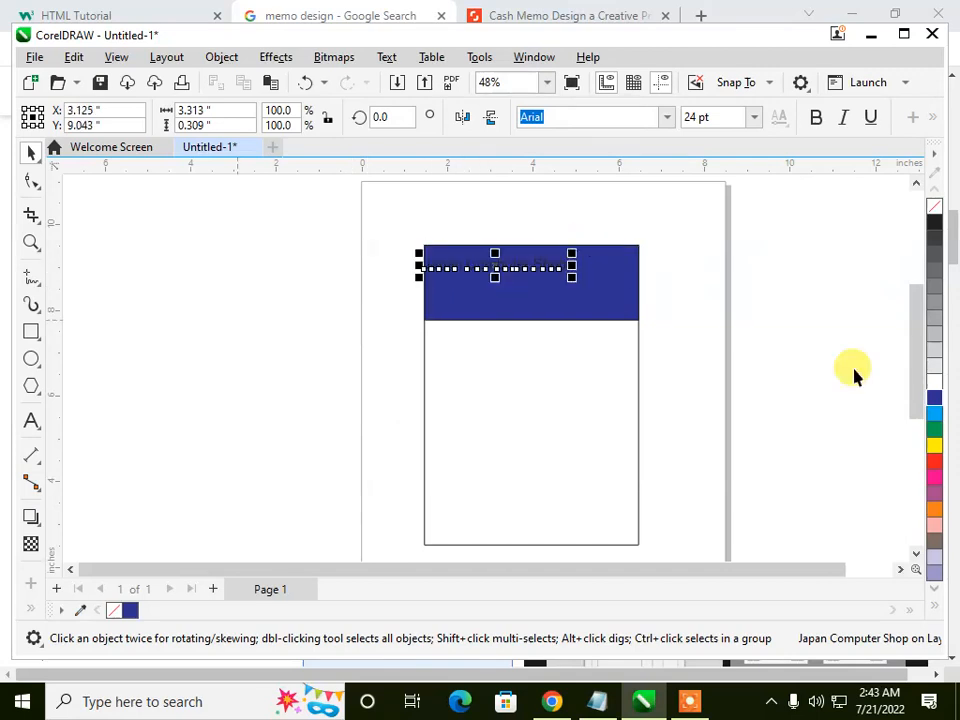
click(936, 380)
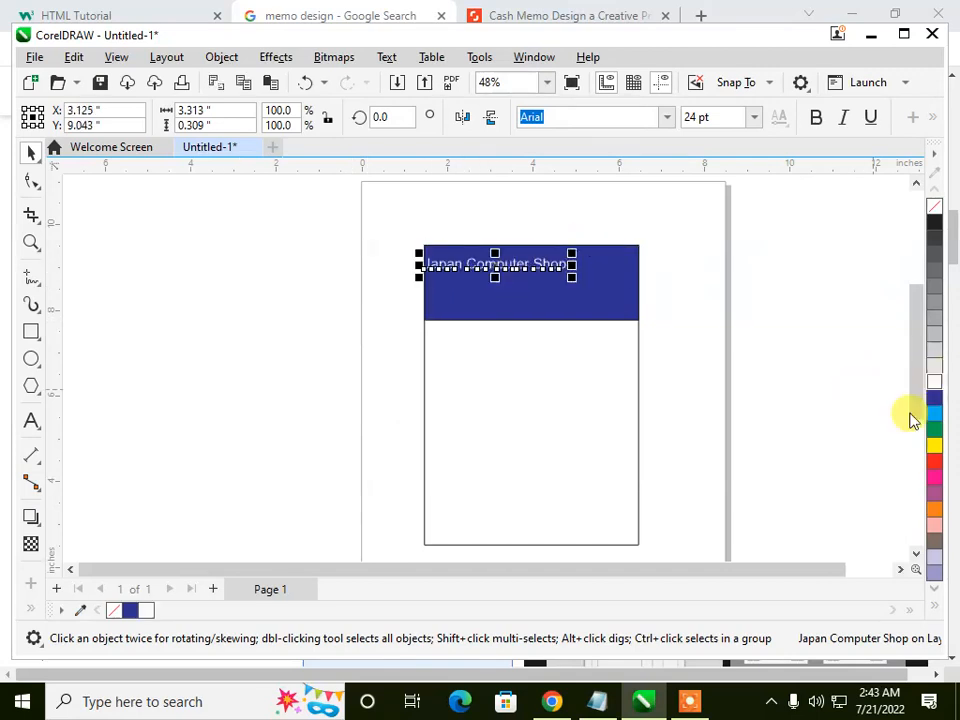
Step: Change the font of the "Japan Computer Shop" title to Coronet
click(901, 569)
click(901, 569)
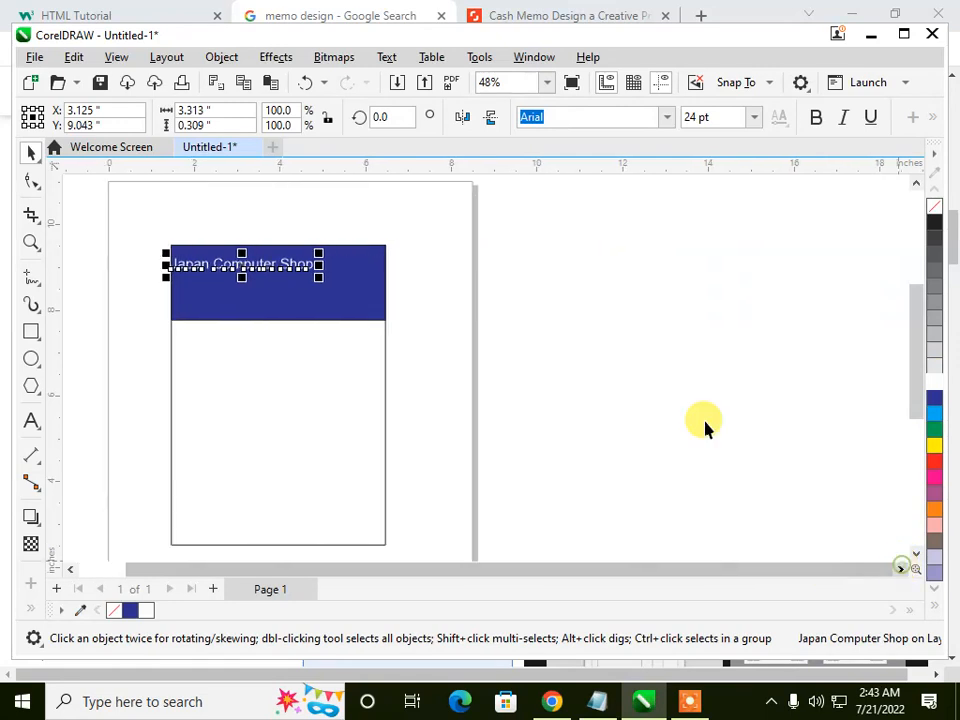
click(665, 118)
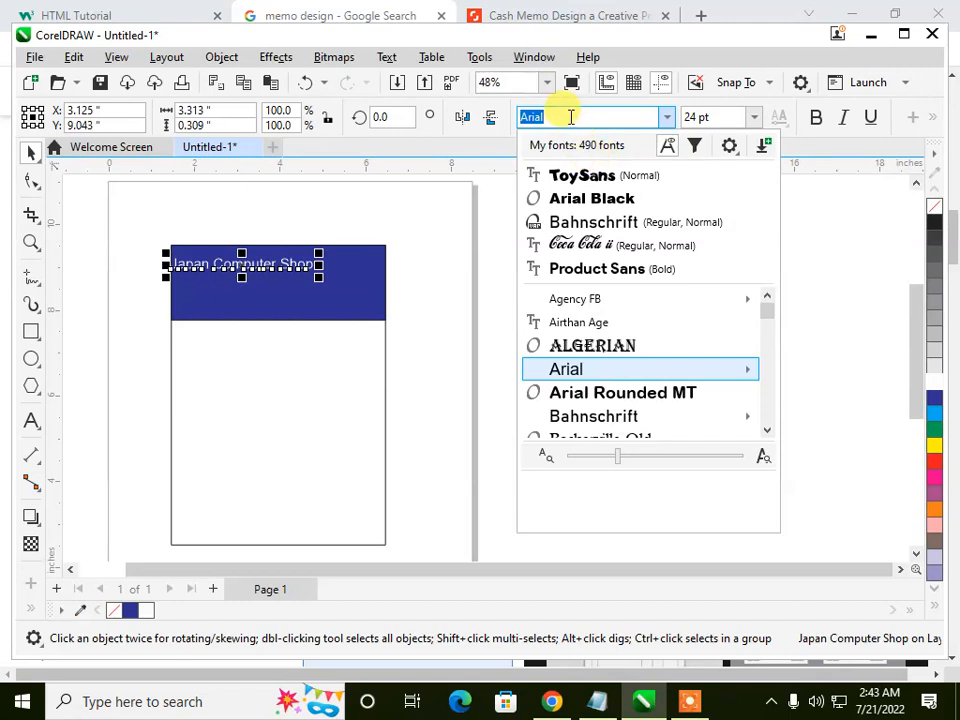
text(coro)
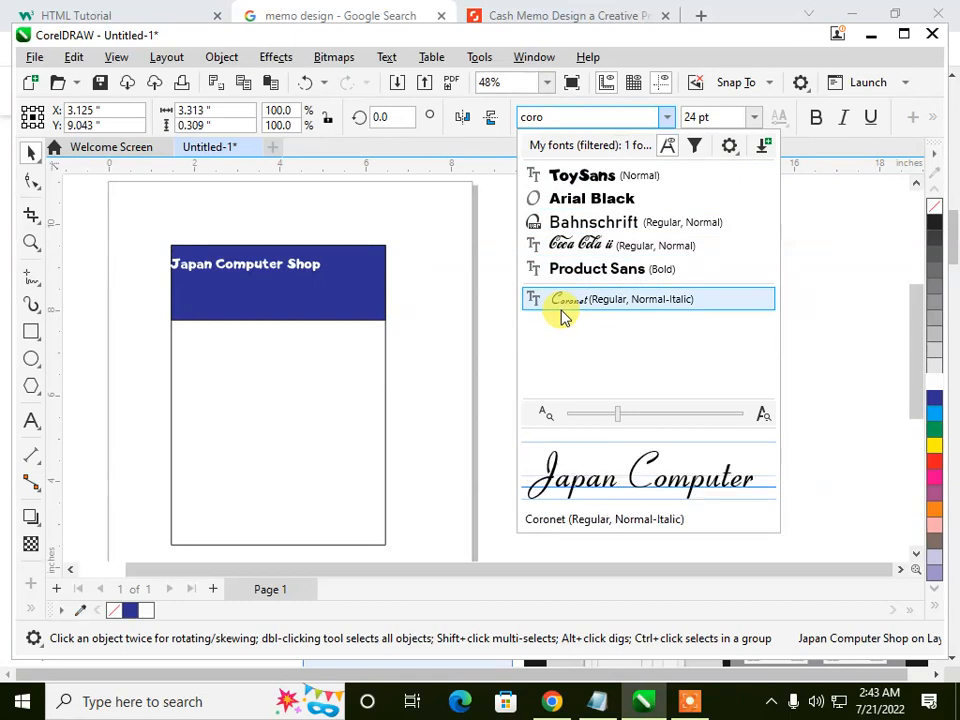
click(563, 306)
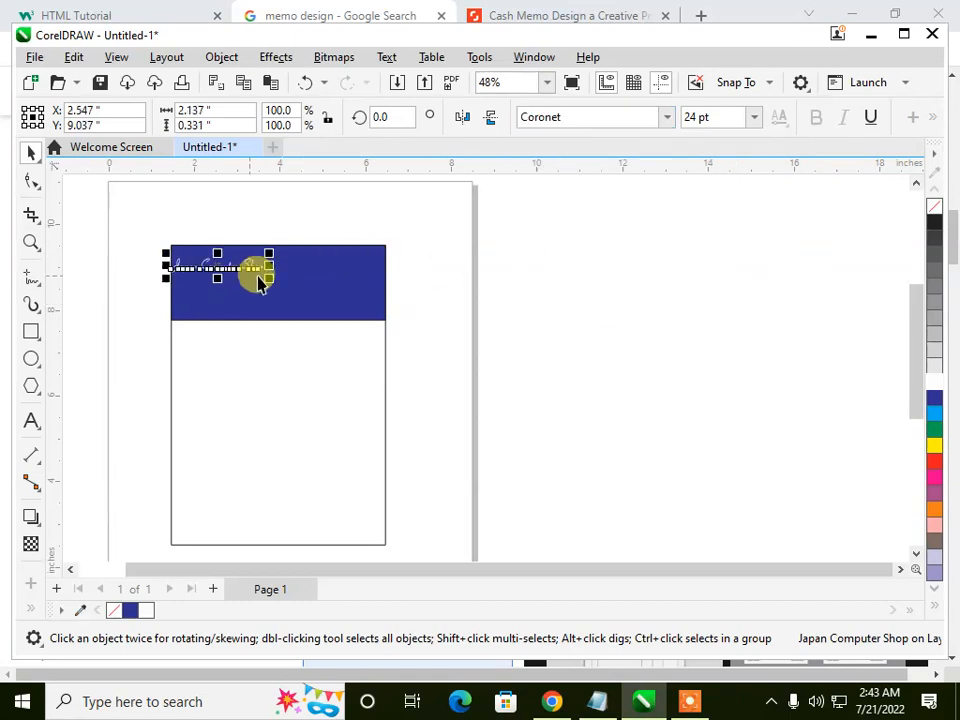
Step: Enlarge the shop title to about 3.67 inches wide and center it horizontally near the upper edge of the blue header
drag(270, 277, 377, 311)
scroll(285, 258, up, 2)
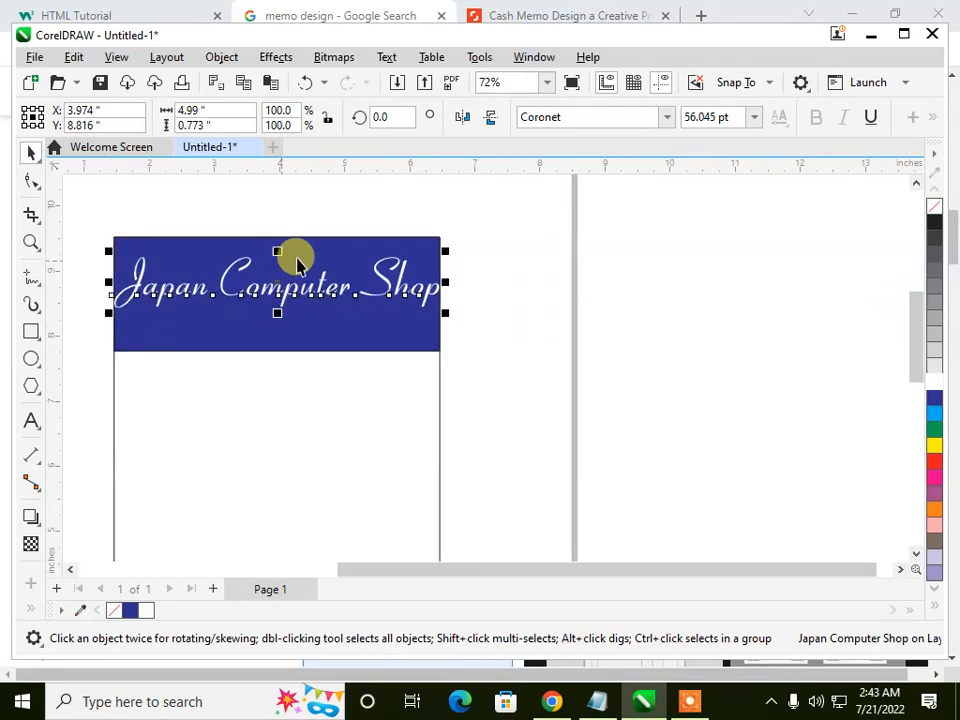
drag(446, 313, 413, 311)
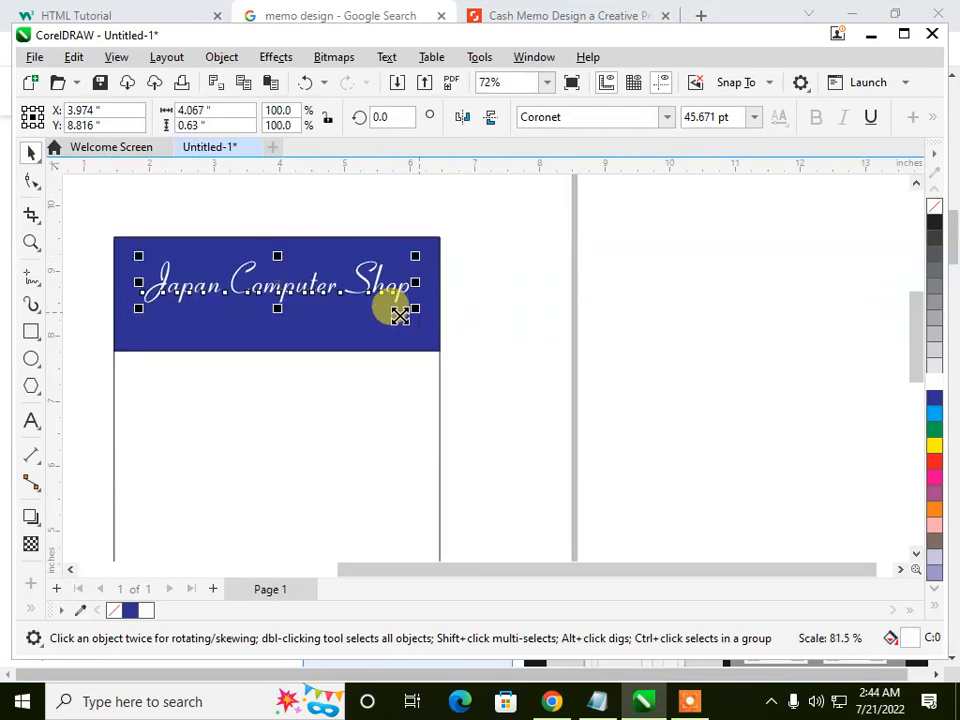
mouse_move(287, 287)
mouse_down()
mouse_move(286, 276)
mouse_move(302, 272)
mouse_move(309, 282)
mouse_move(300, 274)
mouse_up()
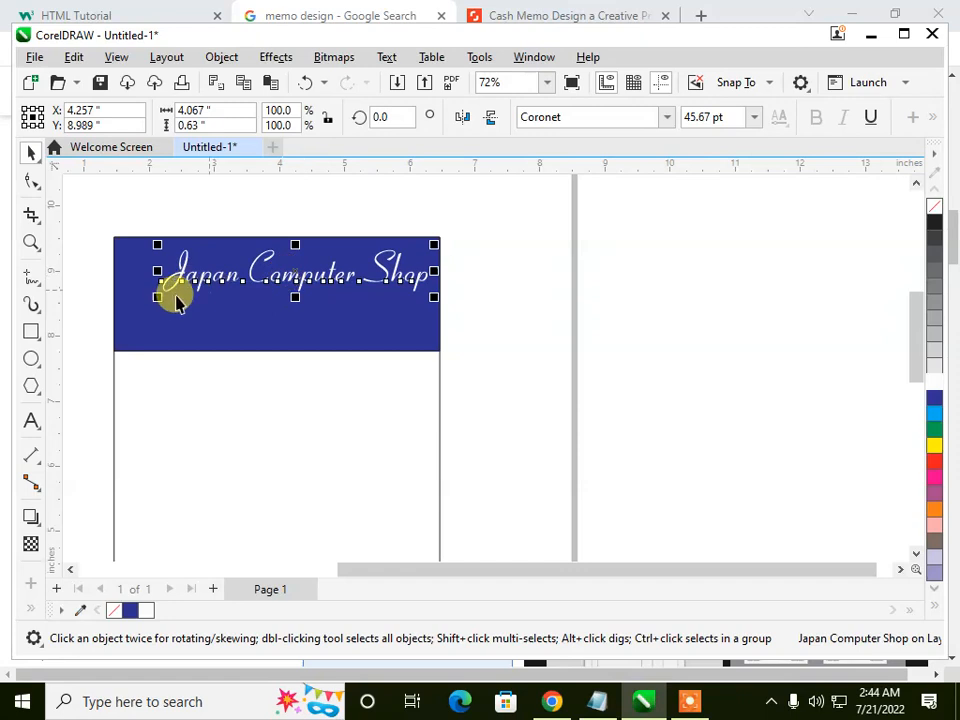
mouse_move(161, 297)
mouse_down()
mouse_move(165, 285)
mouse_move(176, 296)
mouse_up()
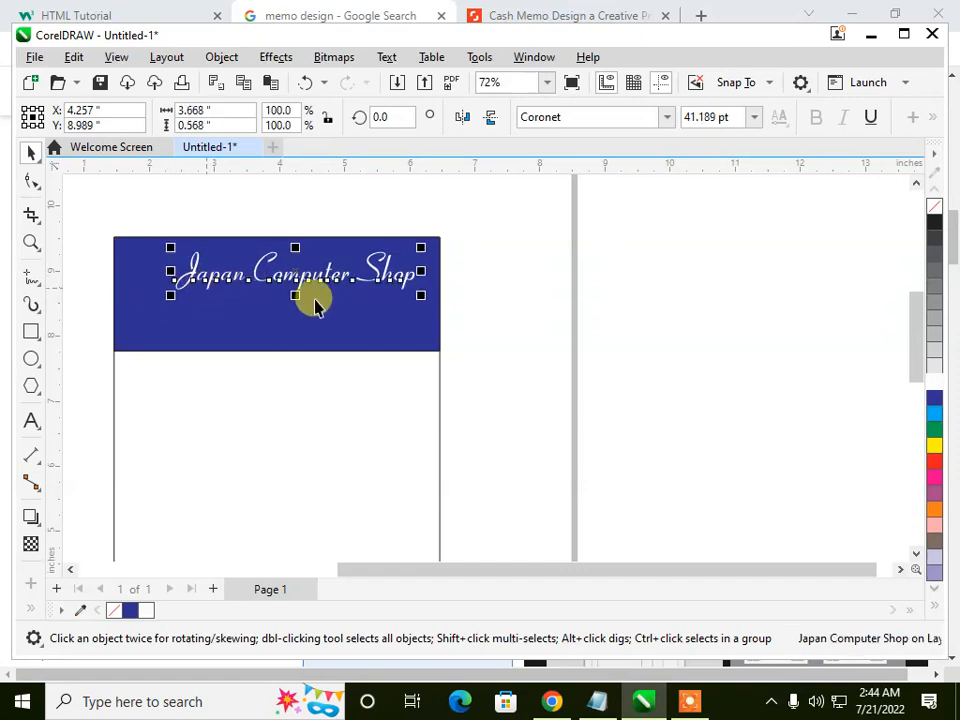
mouse_move(302, 283)
mouse_down()
mouse_move(310, 280)
mouse_move(284, 287)
mouse_move(284, 277)
mouse_up()
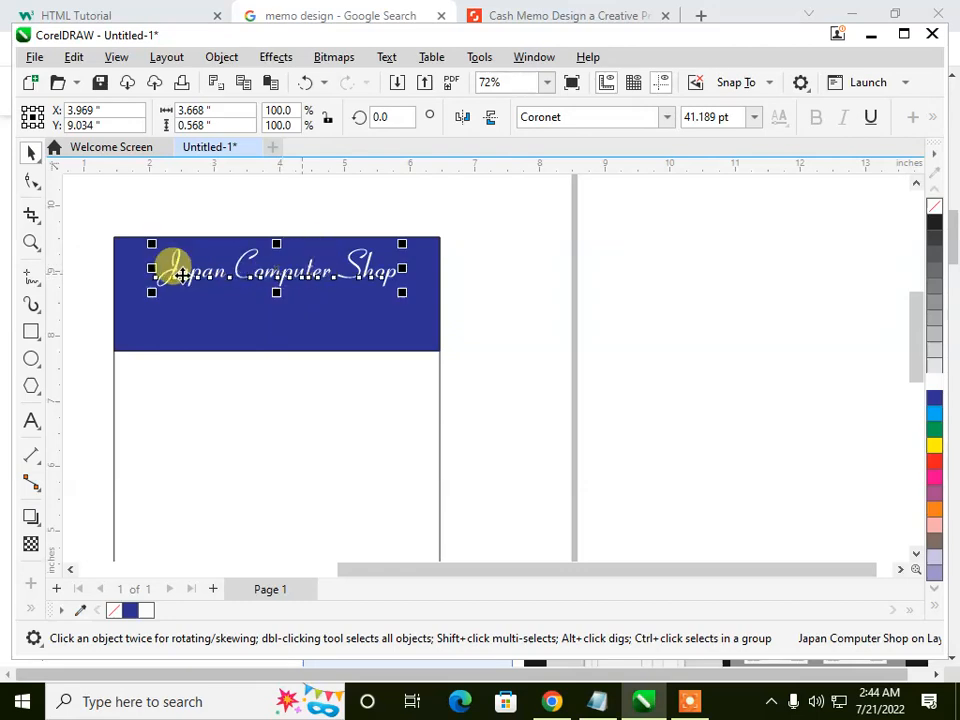
Step: Add the text line "Deals In New/Second Hand Computers and Computer Accessories" below the blue header
click(30, 420)
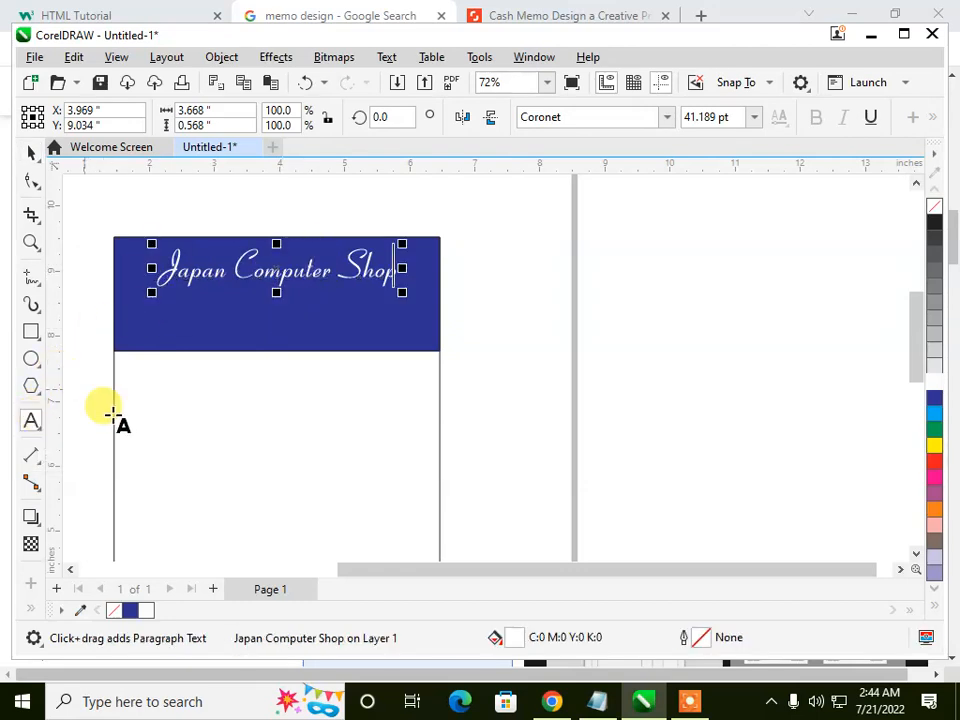
click(184, 413)
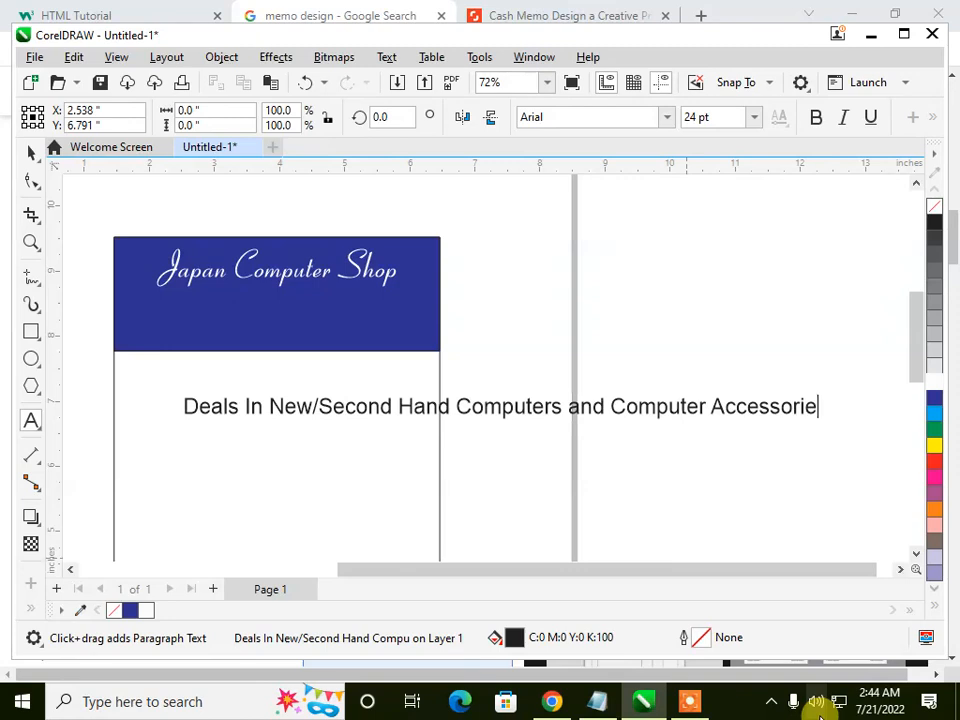
key(Escape)
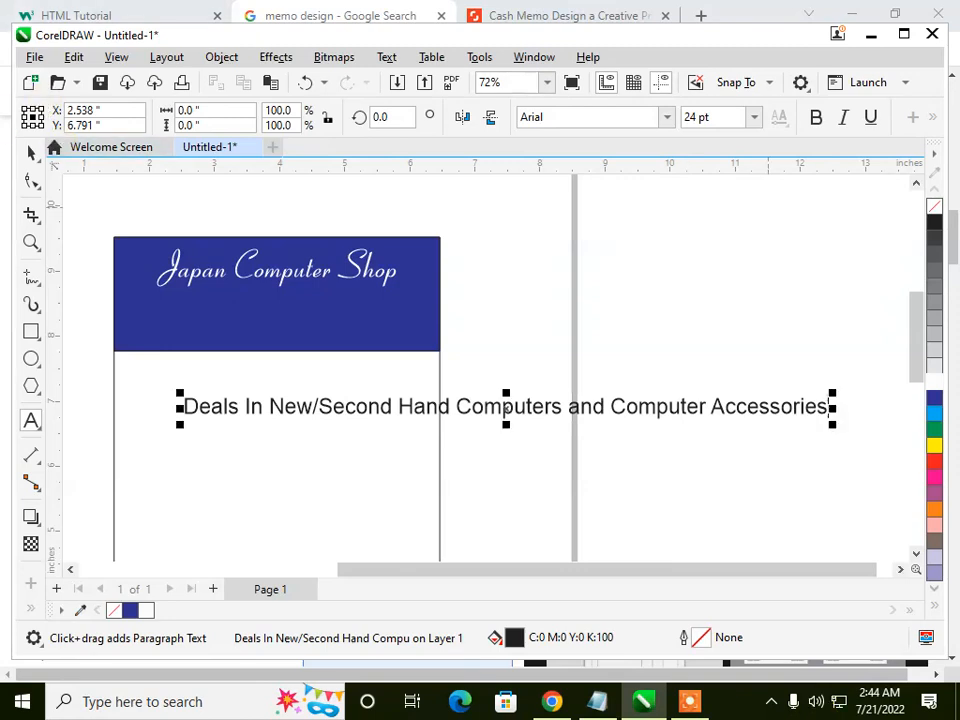
click(30, 150)
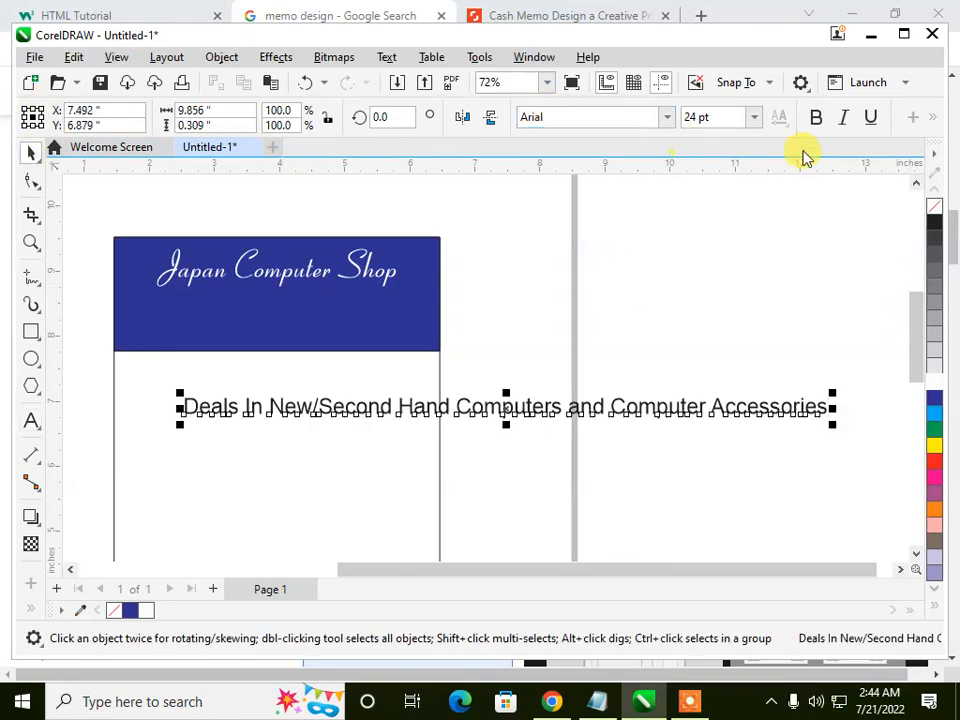
Step: Set the "Deals In" line to 8 pt, move it to the lower left edge of the blue header and color it white
click(754, 118)
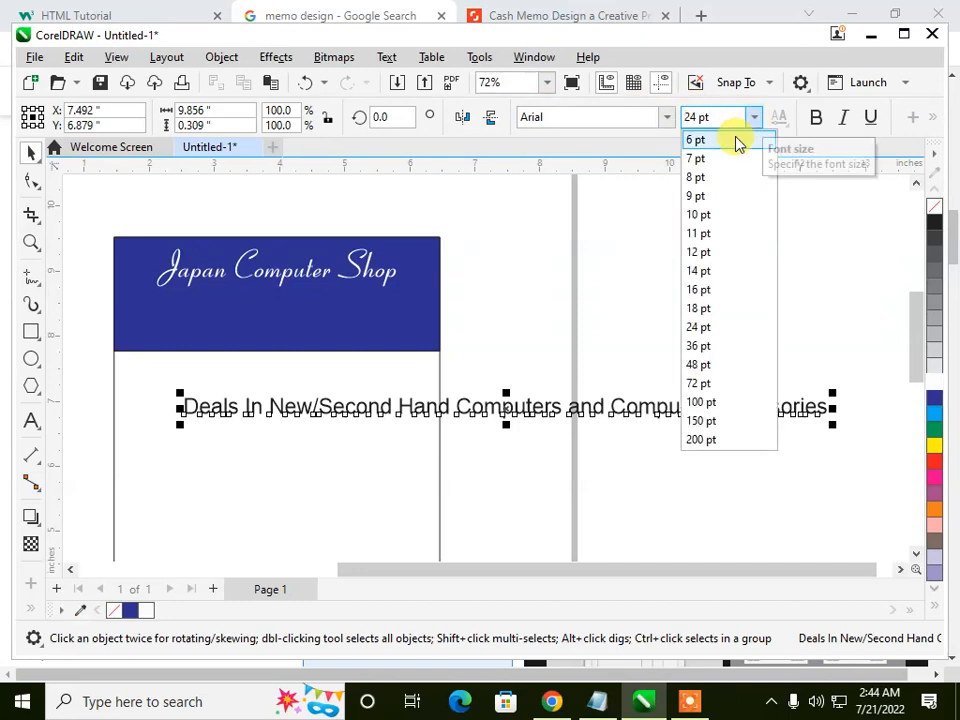
click(711, 177)
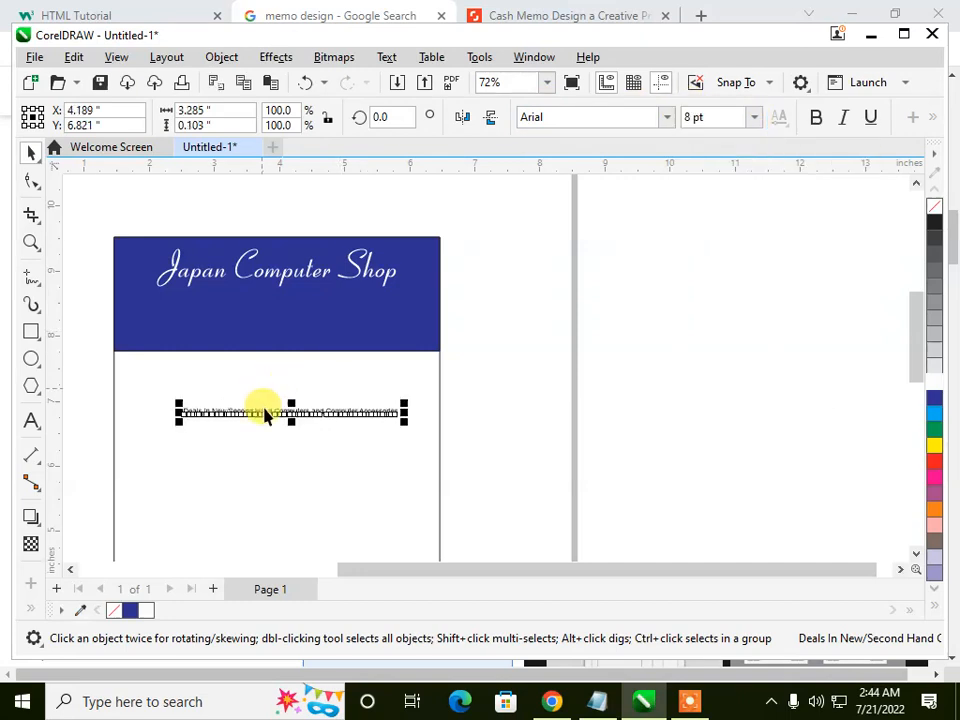
drag(286, 412, 225, 347)
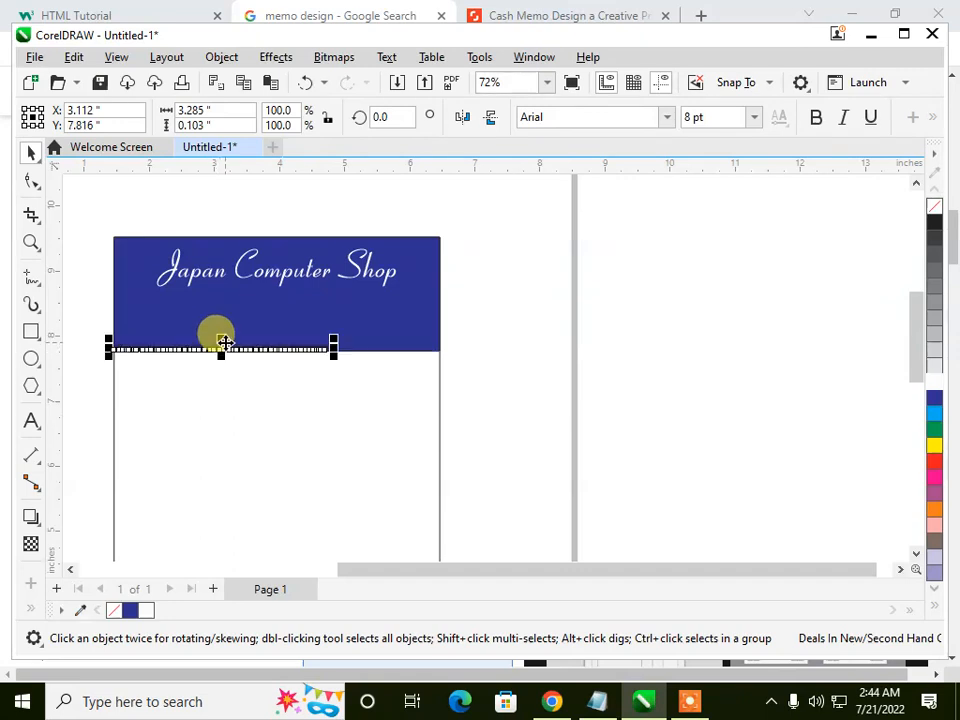
click(934, 390)
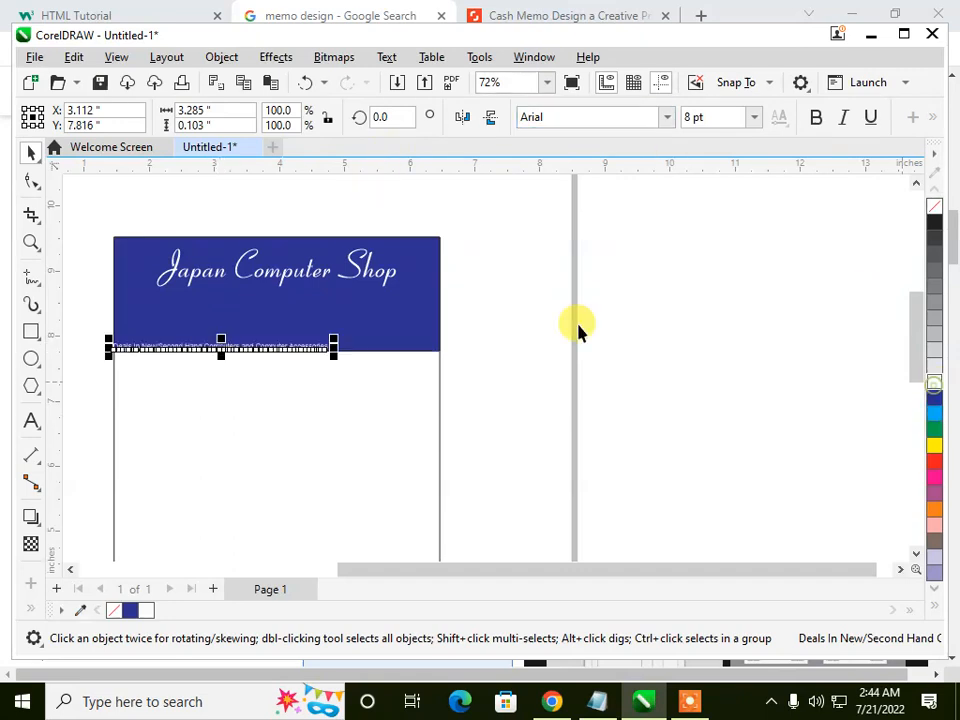
Step: Move the "Deals In" line below the shop title, enlarge it to about 4.35 inches wide and center it in the blue header
scroll(190, 340, up, 4)
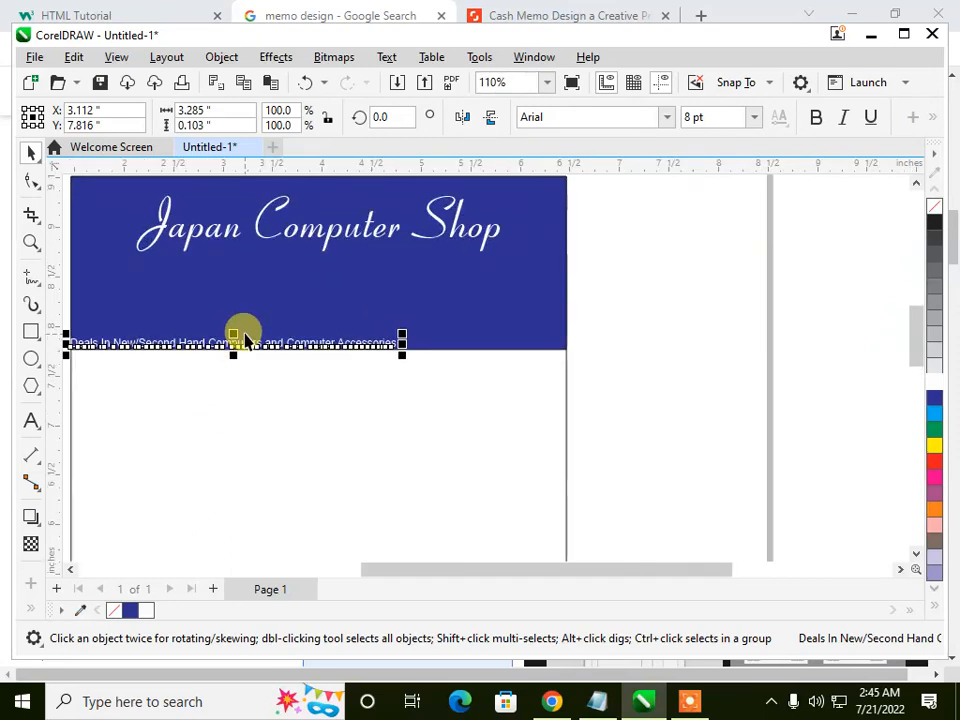
drag(233, 343, 247, 281)
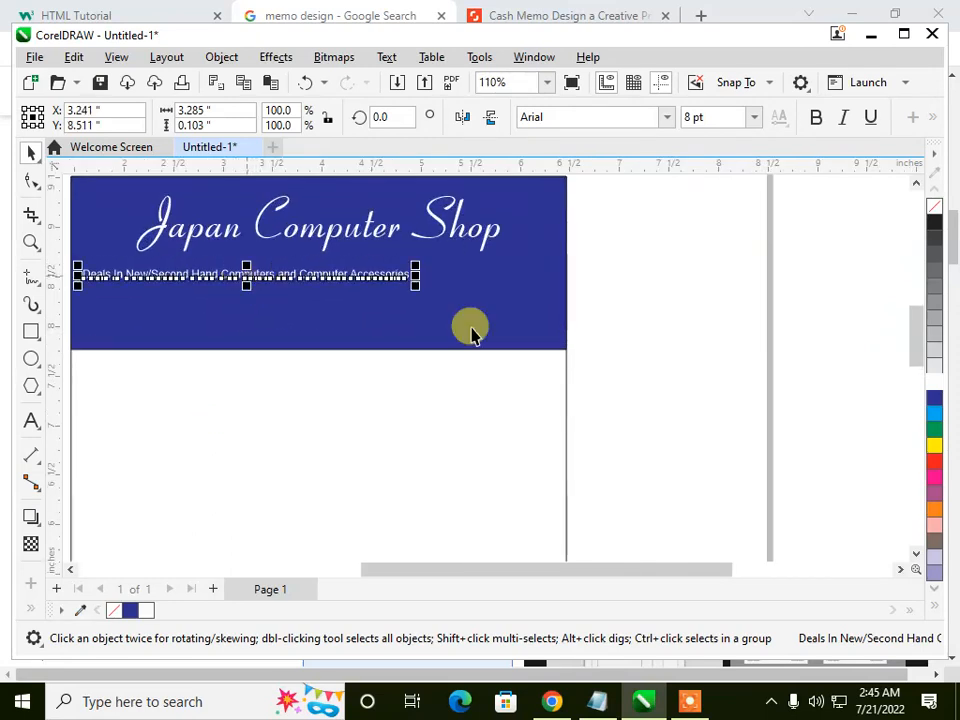
drag(407, 276, 473, 297)
drag(292, 262, 371, 274)
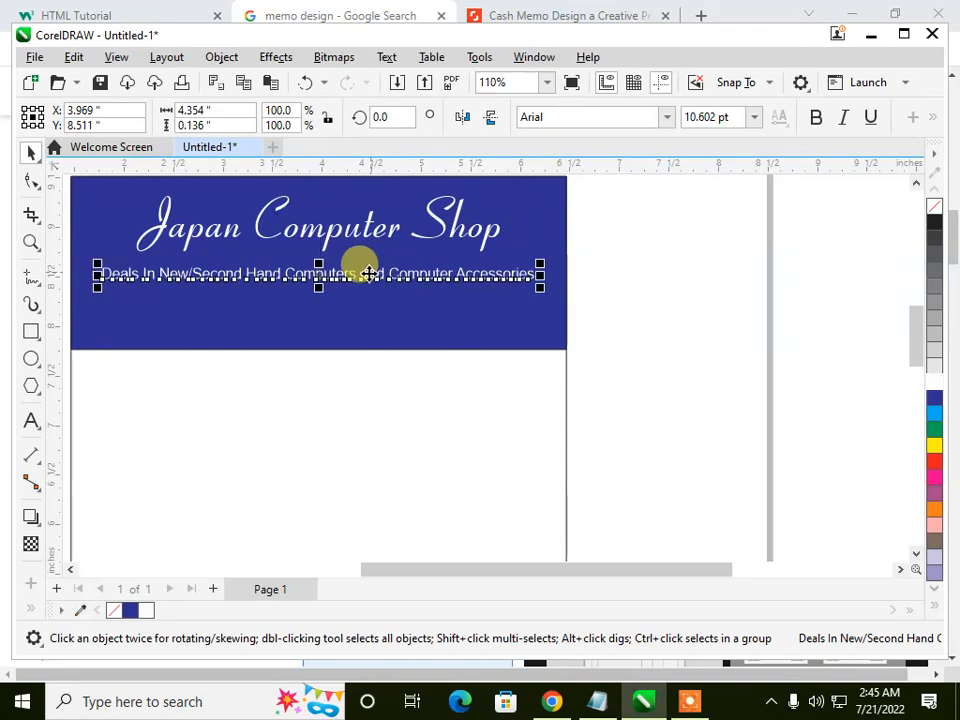
Step: Shorten the blue header rectangle from its lower edge to about 1.27 inches tall
click(277, 350)
drag(317, 350, 313, 301)
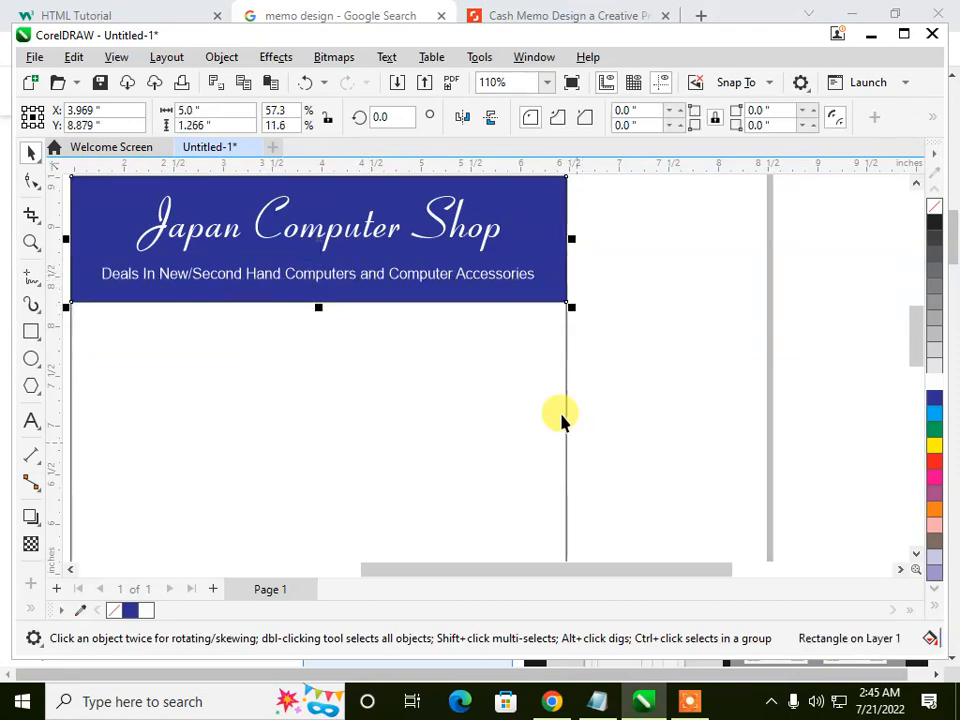
click(609, 379)
Step: Add the text "Date : ______" beside the memo's left border, below the header
scroll(252, 228, down, 1)
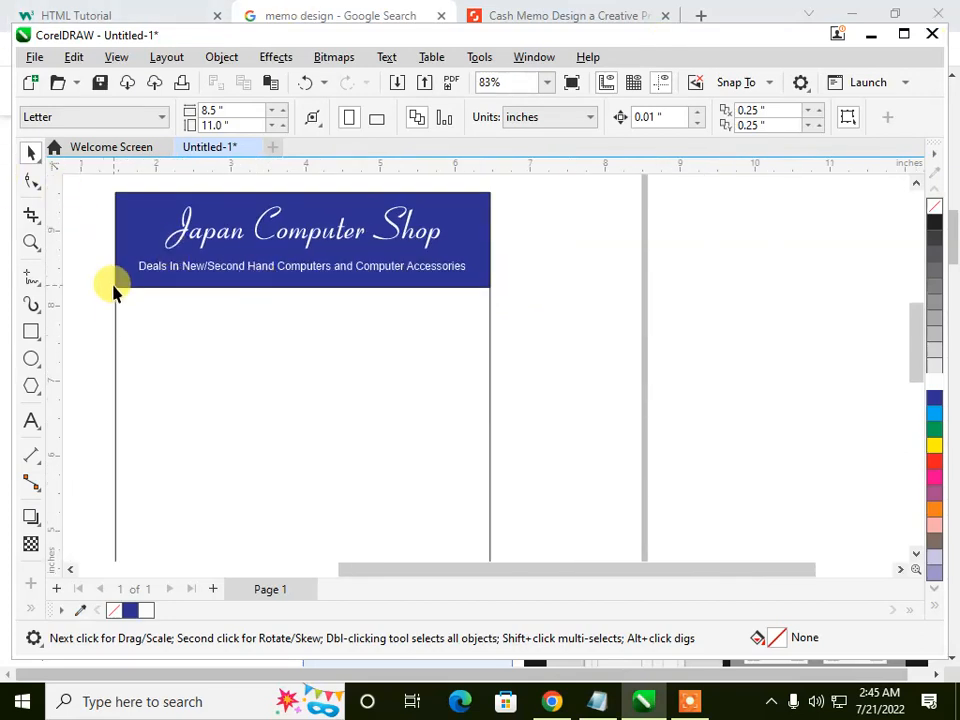
scroll(275, 250, down, 2)
scroll(205, 340, up, 2)
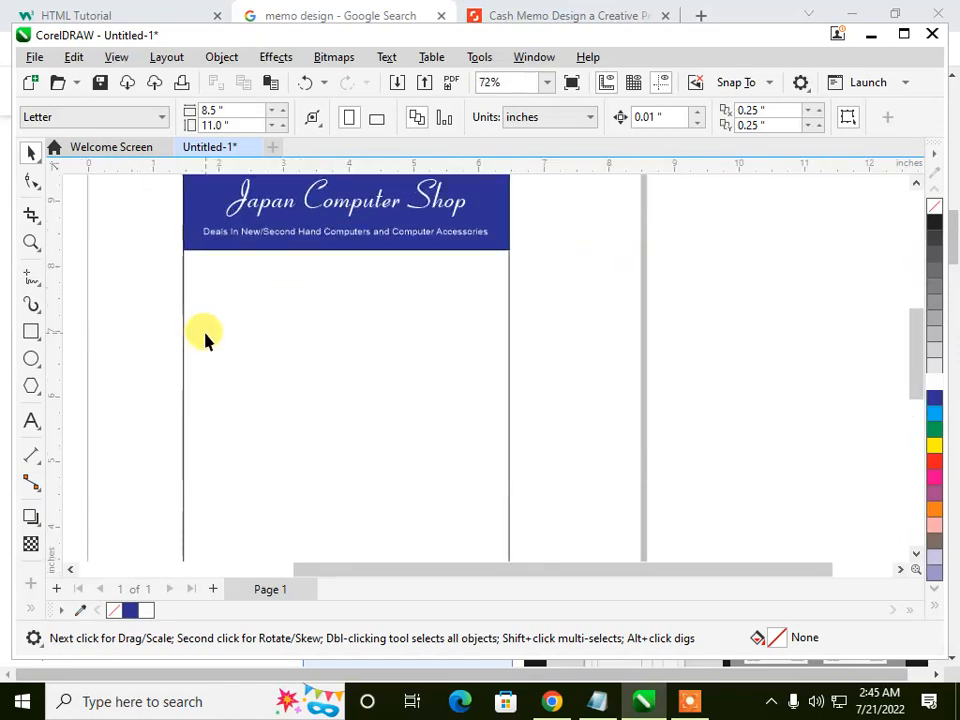
click(31, 421)
click(125, 321)
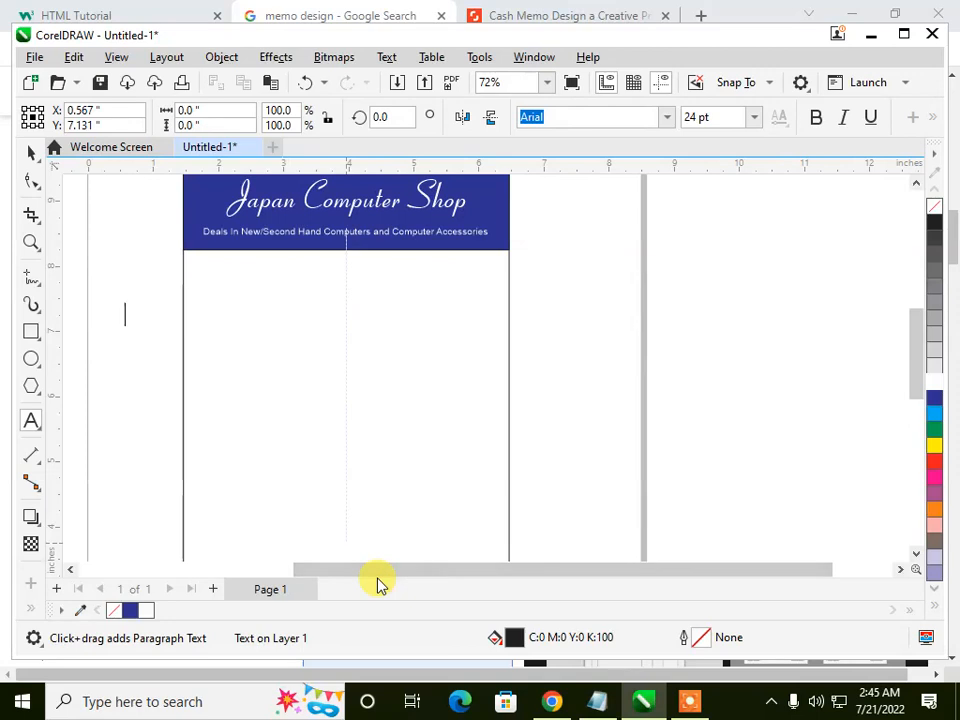
text(Date :)
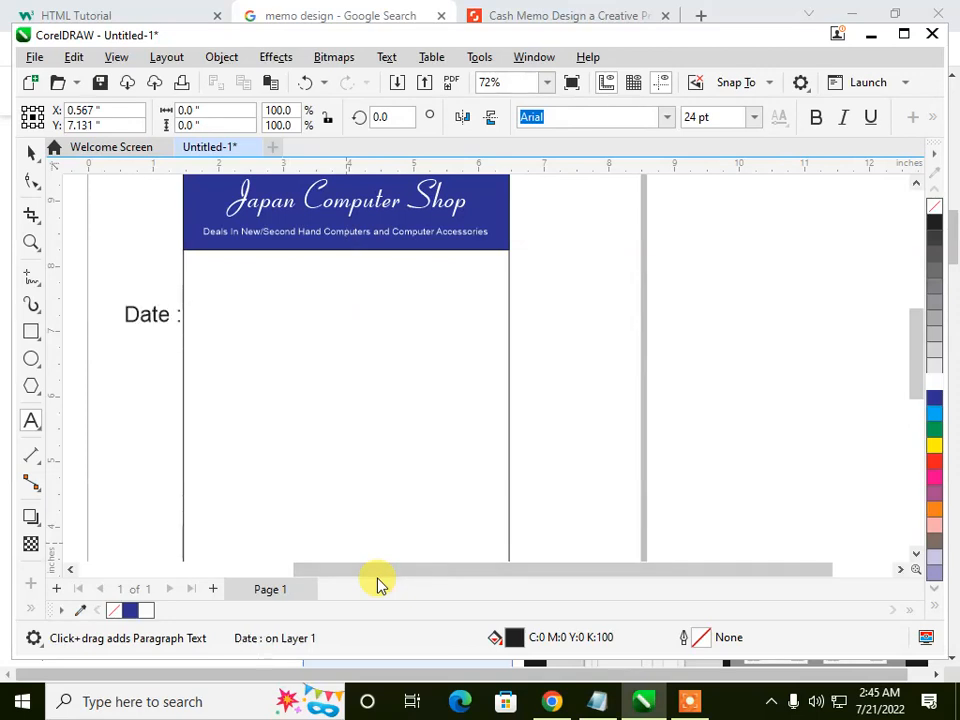
text( ______)
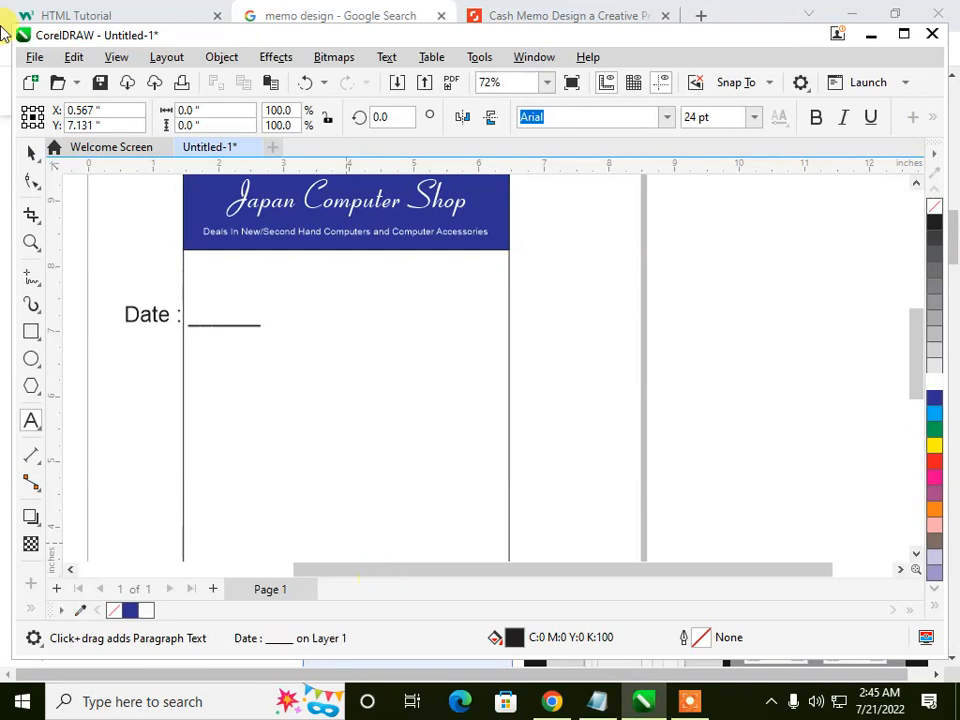
Step: Set the date line to 12 pt and move it just below the header at the memo's left border
click(22, 155)
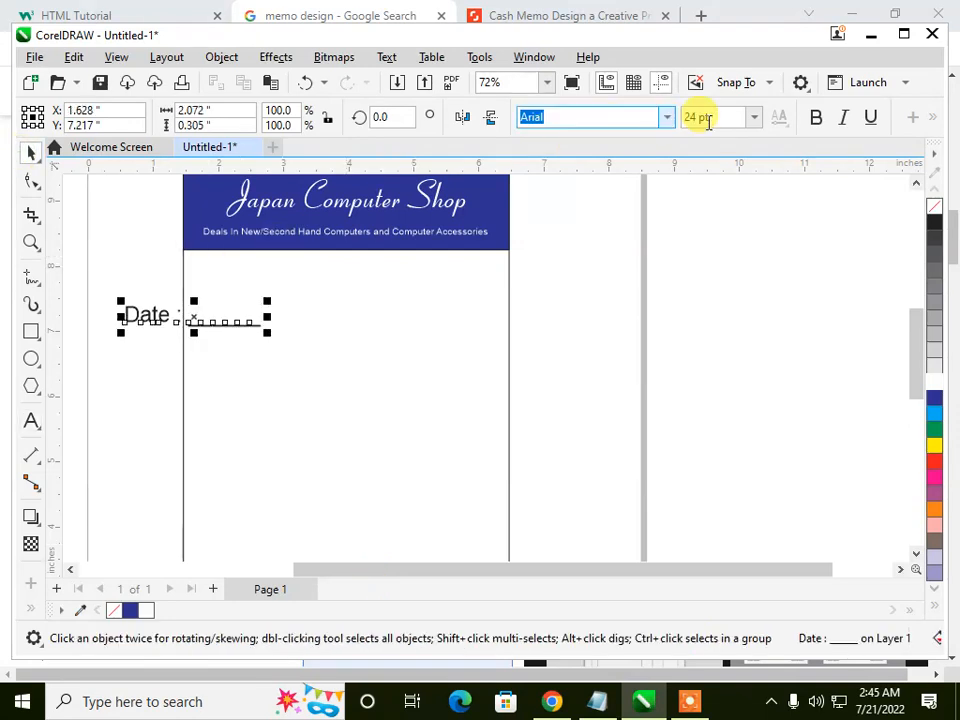
click(752, 118)
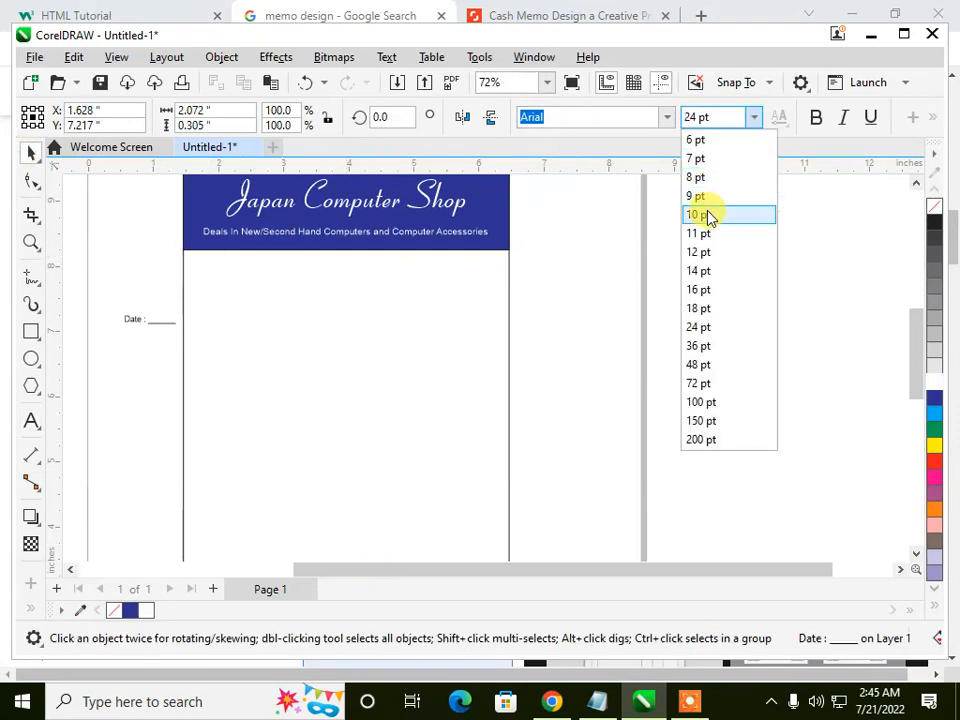
click(700, 251)
drag(140, 318, 226, 268)
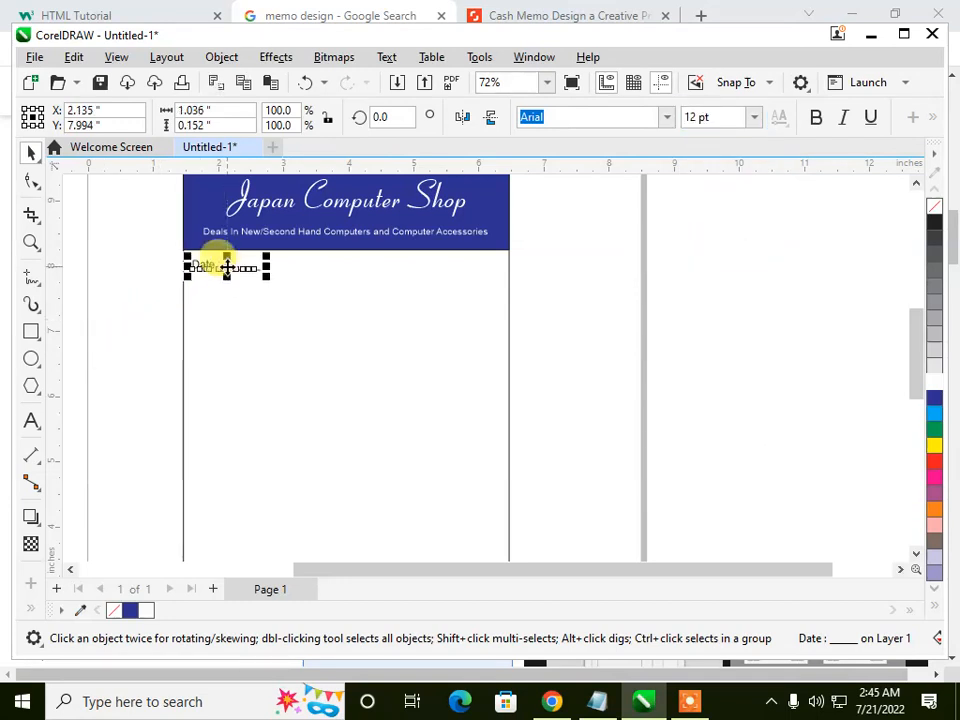
Step: Duplicate the date line straight across to the memo's right border, level with the original
scroll(193, 189, up, 1)
scroll(182, 237, up, 1)
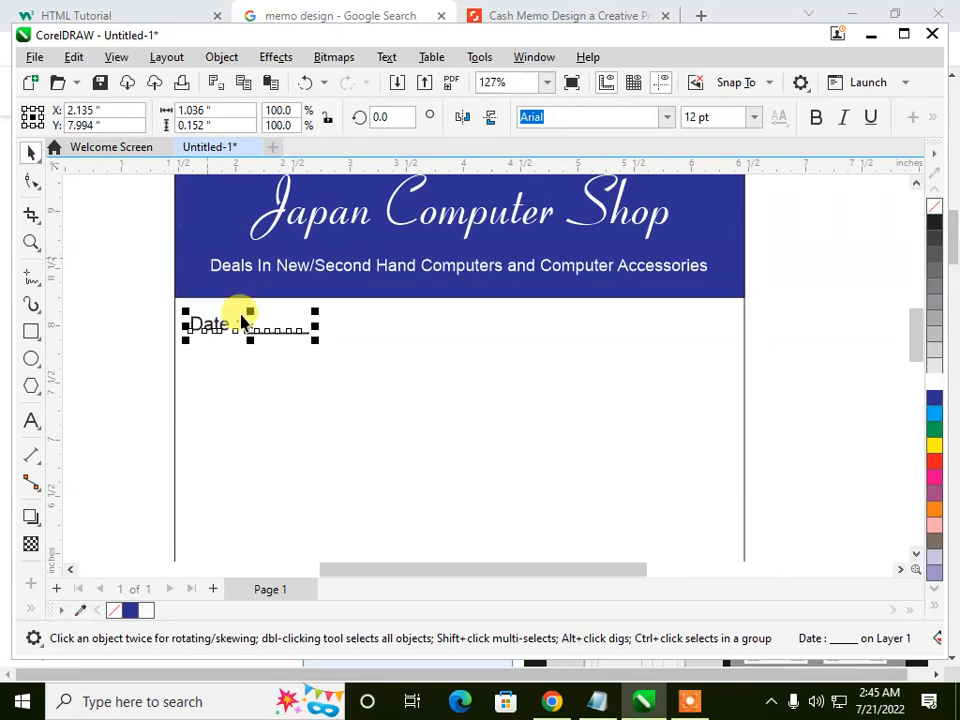
drag(251, 324, 666, 328)
right_click(666, 328)
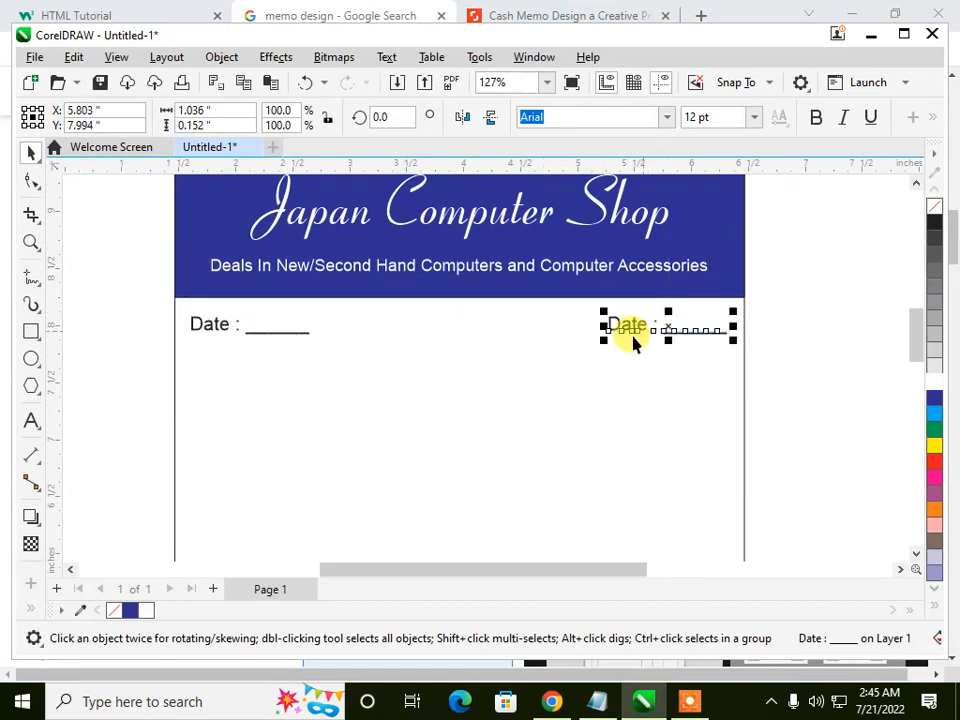
shift+click(207, 324)
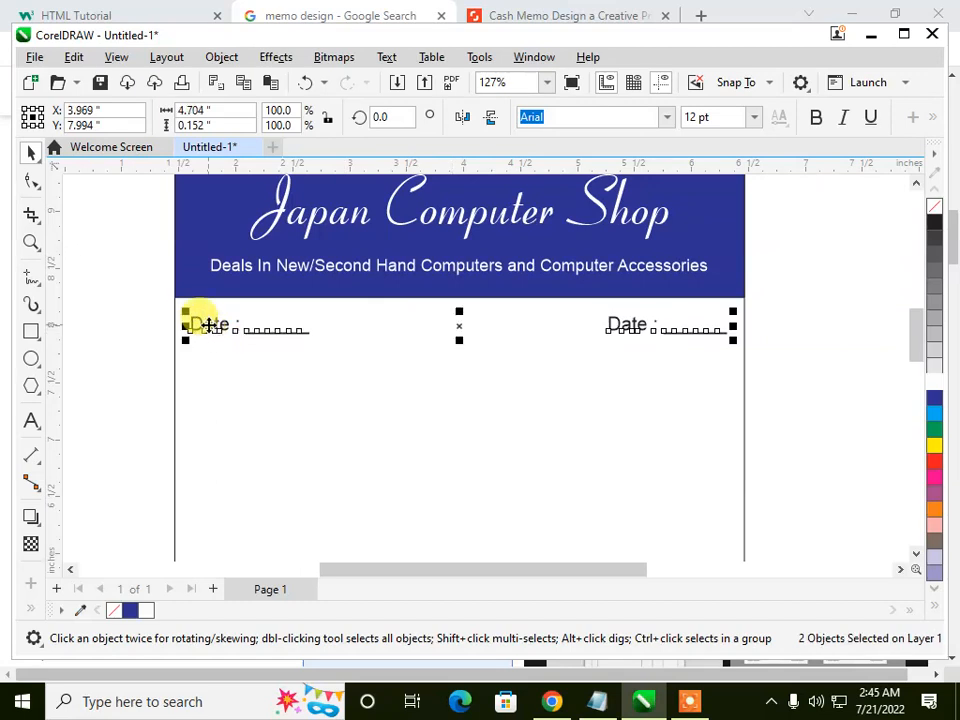
click(877, 343)
click(607, 327)
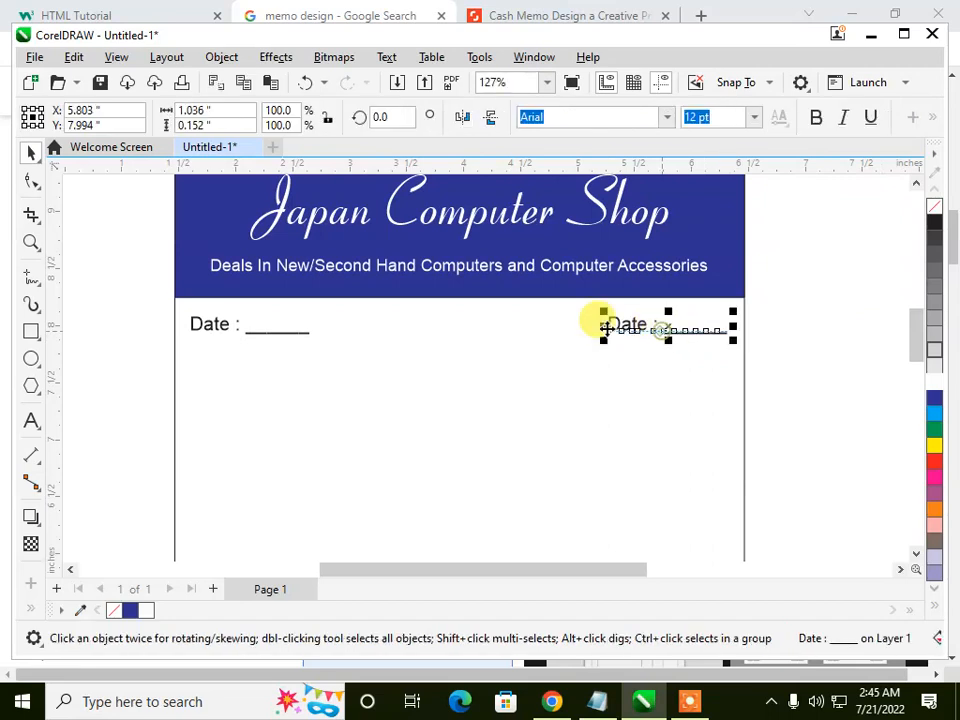
shift+click(233, 330)
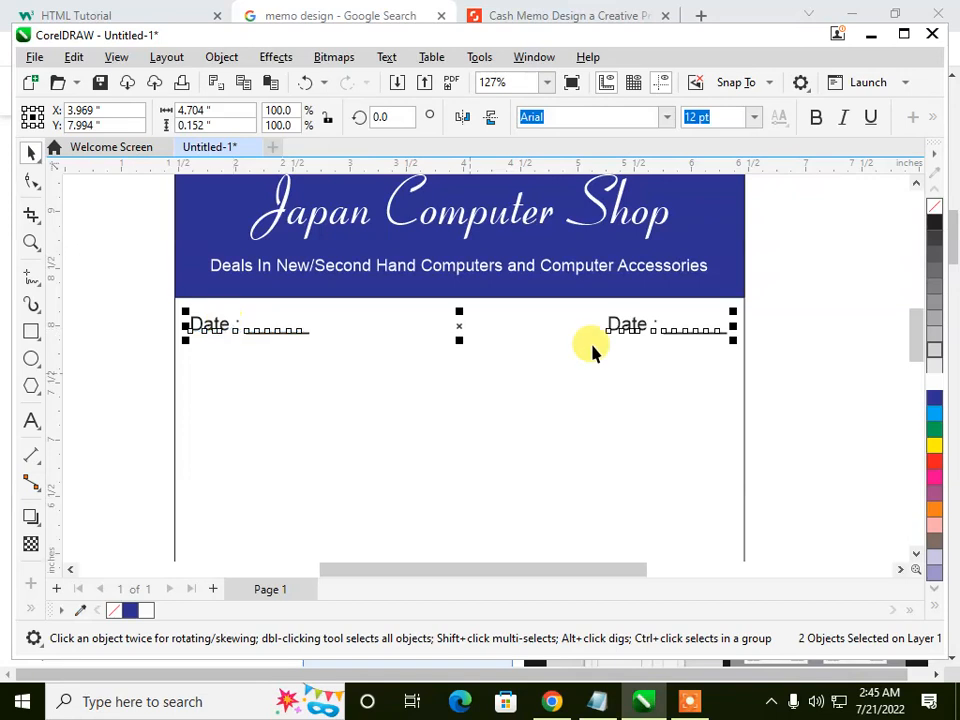
click(842, 369)
Step: Replace the word "Date" with "Reference #" in the copied line near the memo's right border
scroll(604, 336, up, 1)
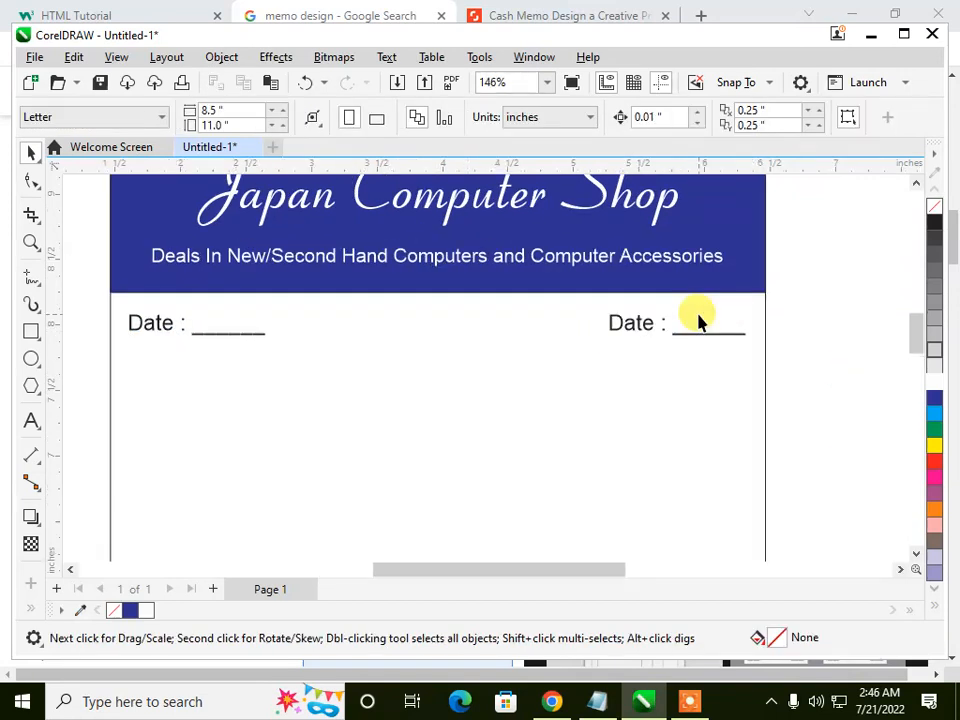
scroll(696, 318, up, 3)
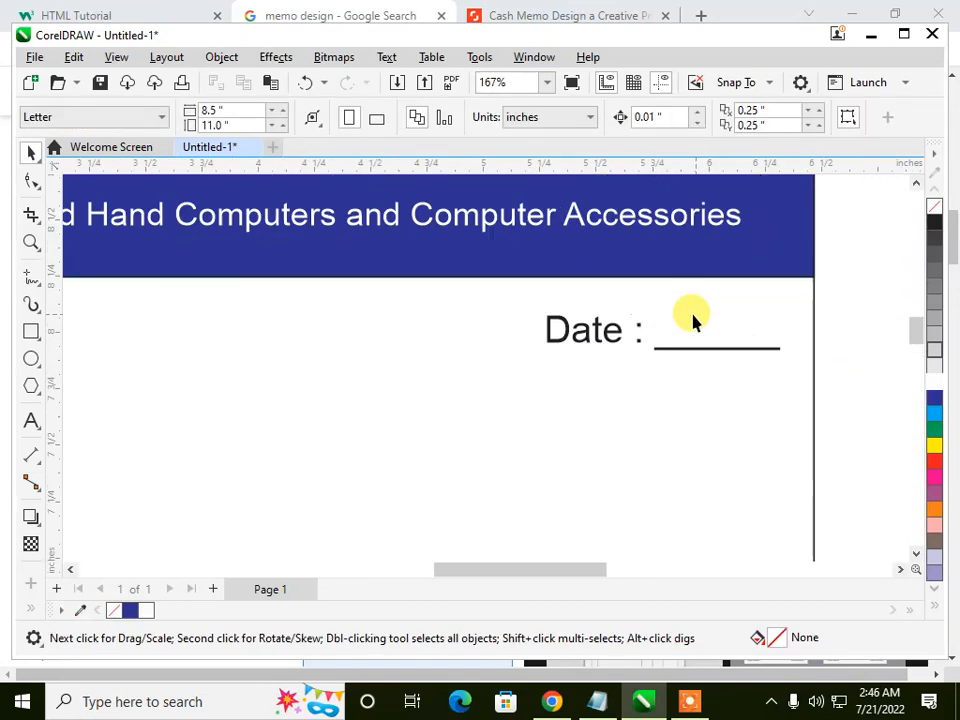
click(31, 421)
click(616, 325)
double_click(590, 335)
text(Ref)
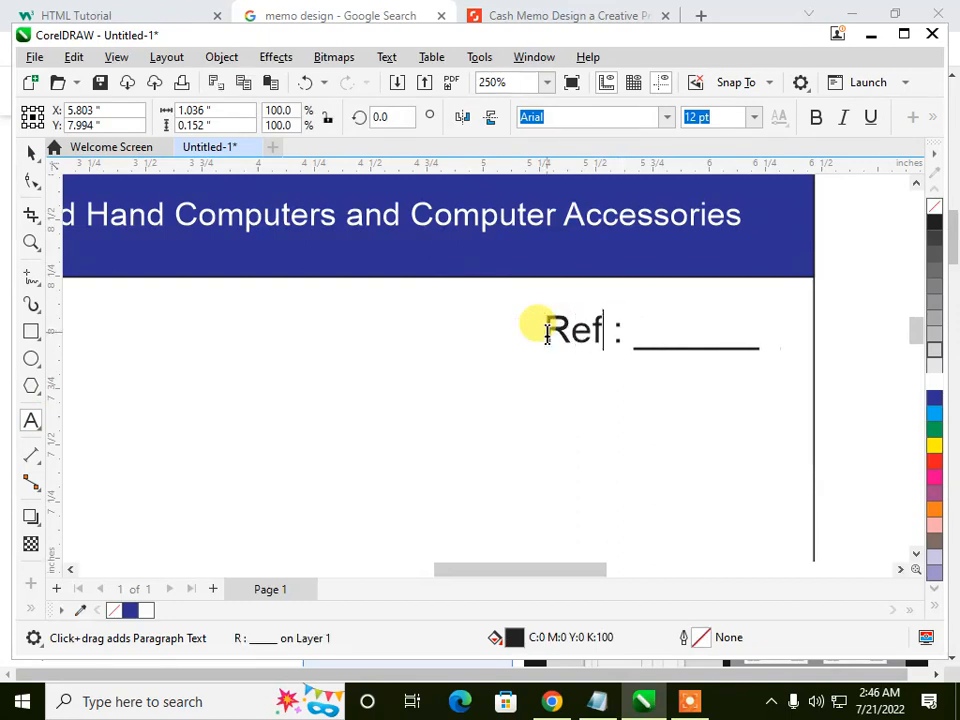
text(erence)
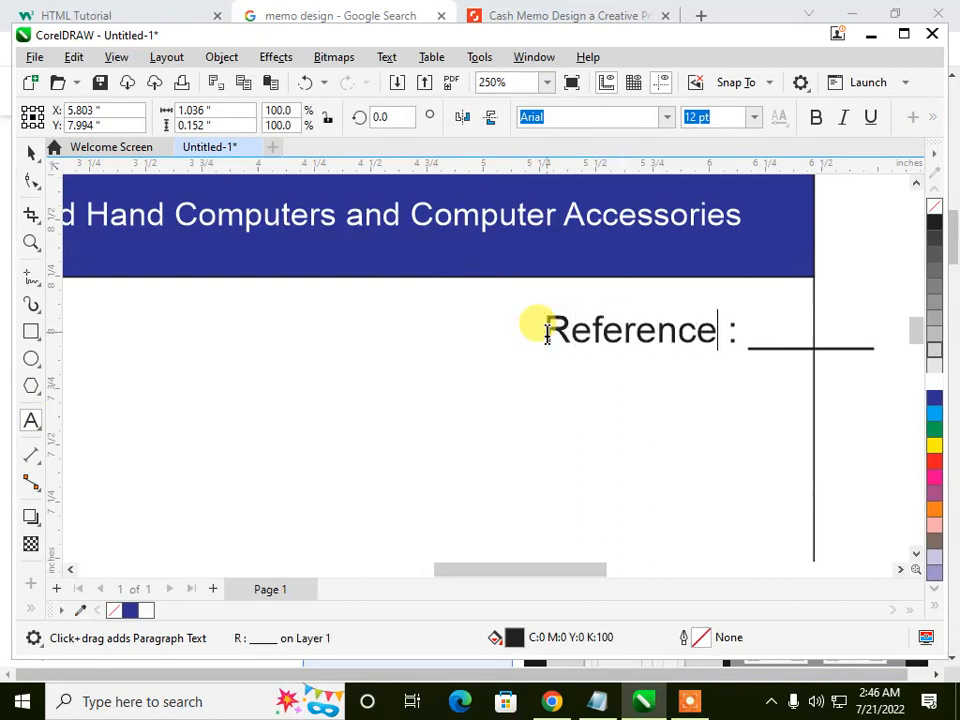
text( #)
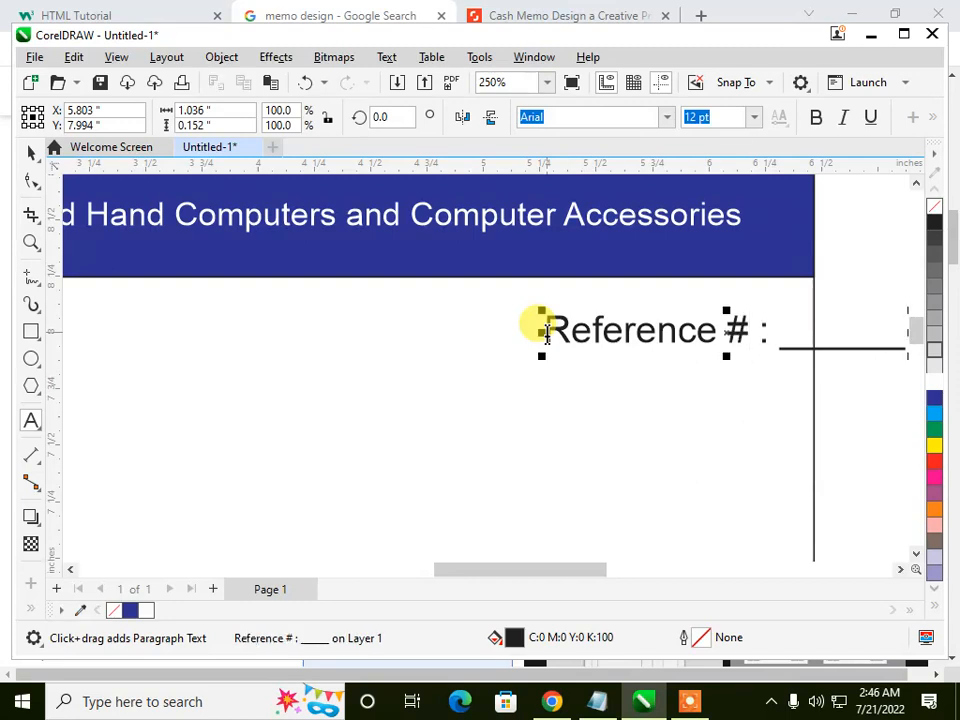
Step: Nudge the "Reference #" line left until it fits inside the memo's right border, at about X 5.48 inches
click(31, 154)
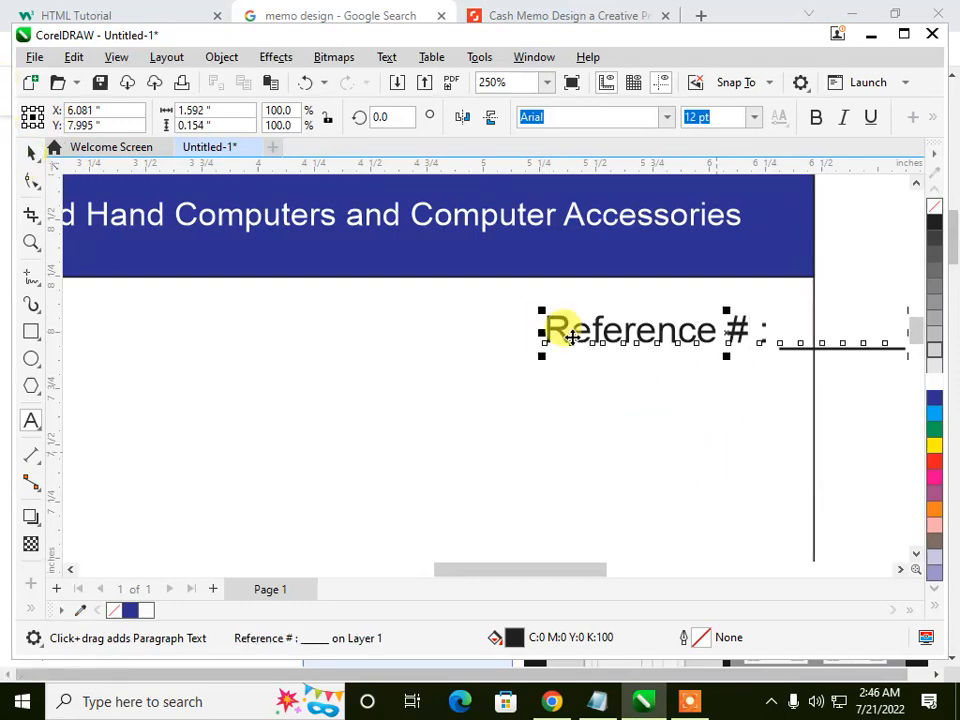
scroll(570, 407, down, 2)
key(Left)
key(Left)
key(Left)
key(Left)
key(Left)
key(Left)
key(Left)
key(Left)
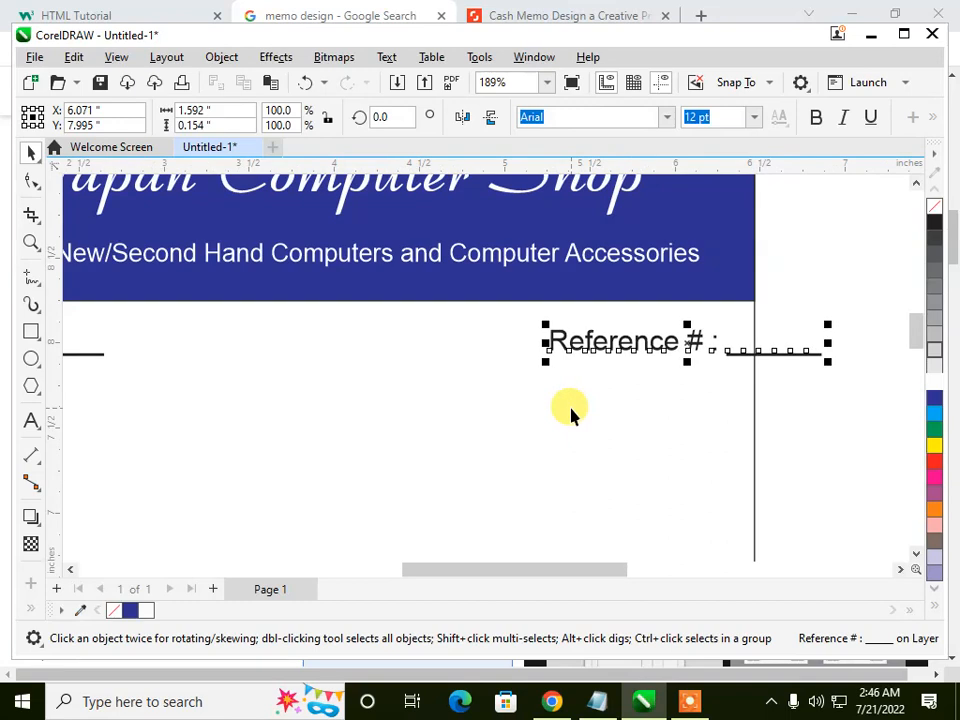
key(Left)
key(Left)
key(Left)
key(Left)
key(Left)
key(Left)
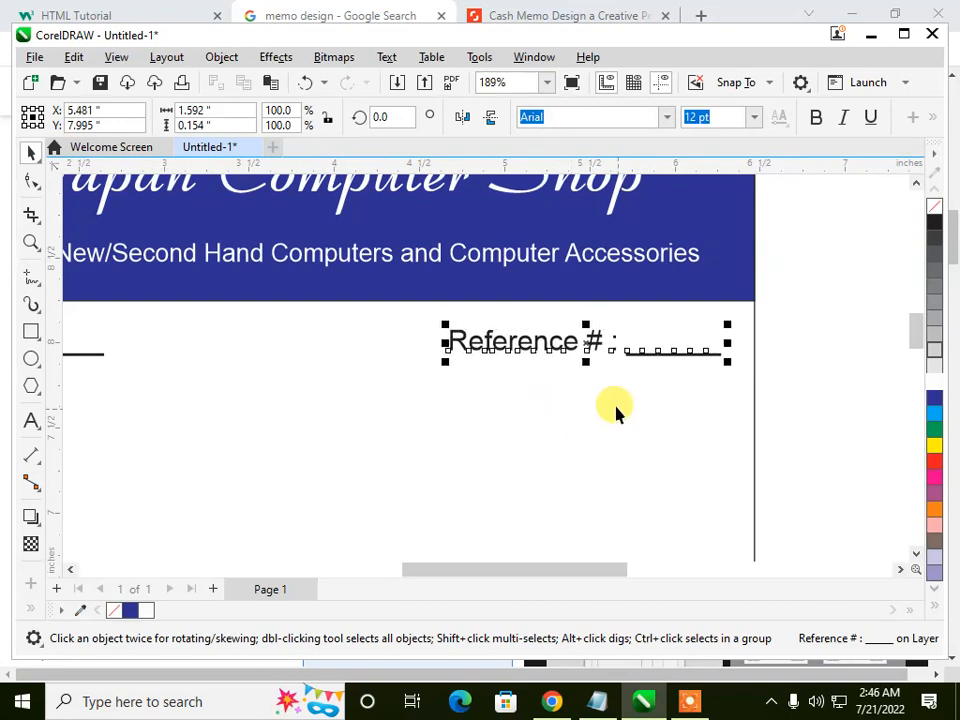
click(838, 336)
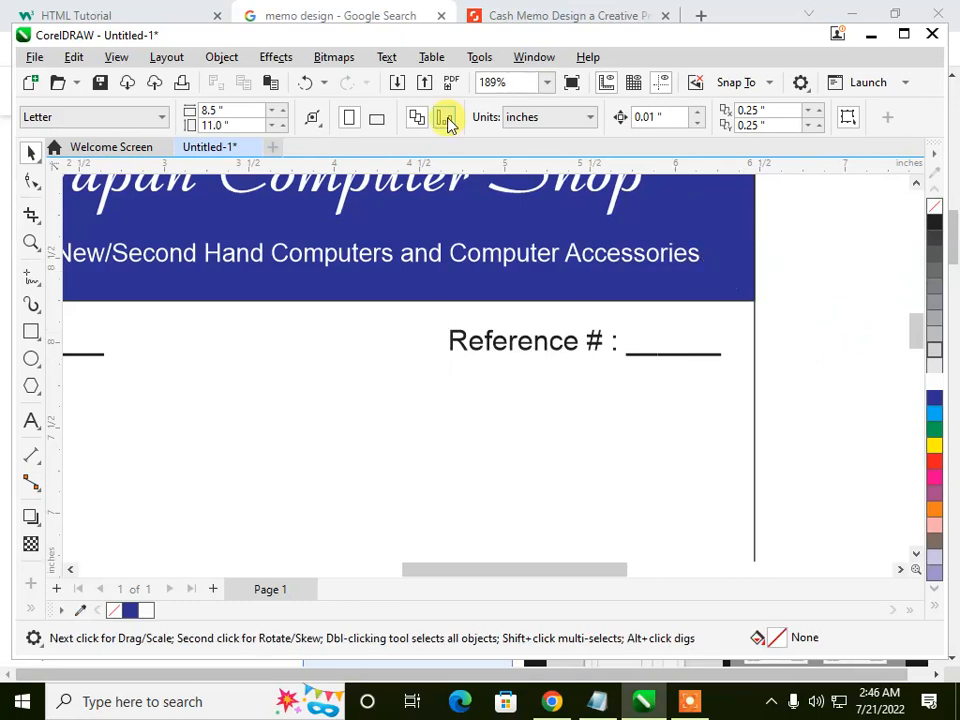
Step: Create a new table with 3 rows and 2 columns on the memo
scroll(703, 422, down, 4)
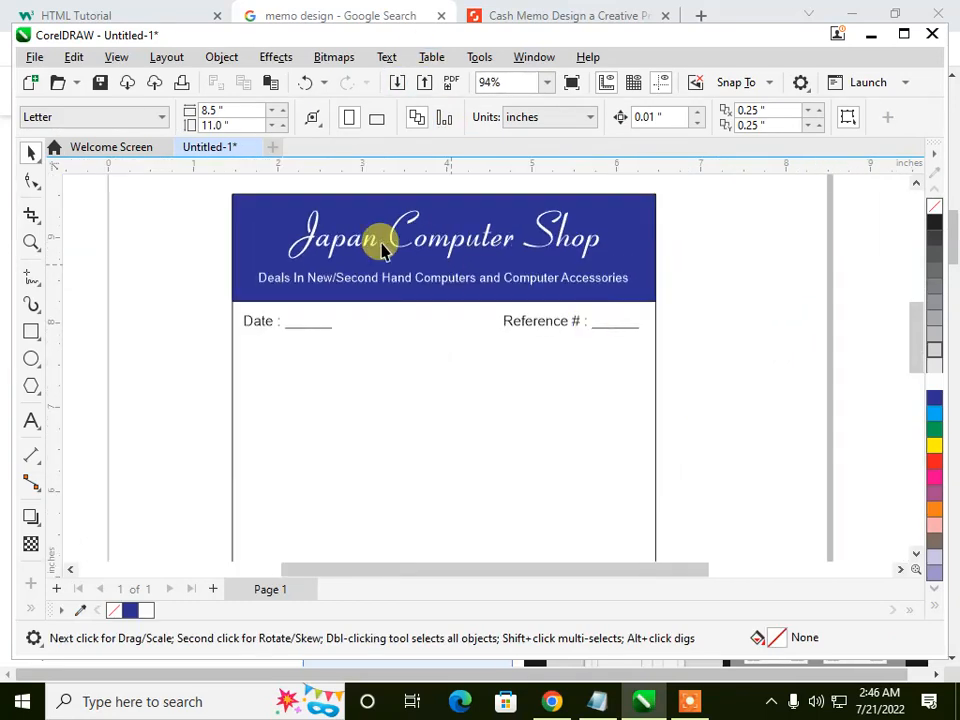
scroll(336, 390, up, 2)
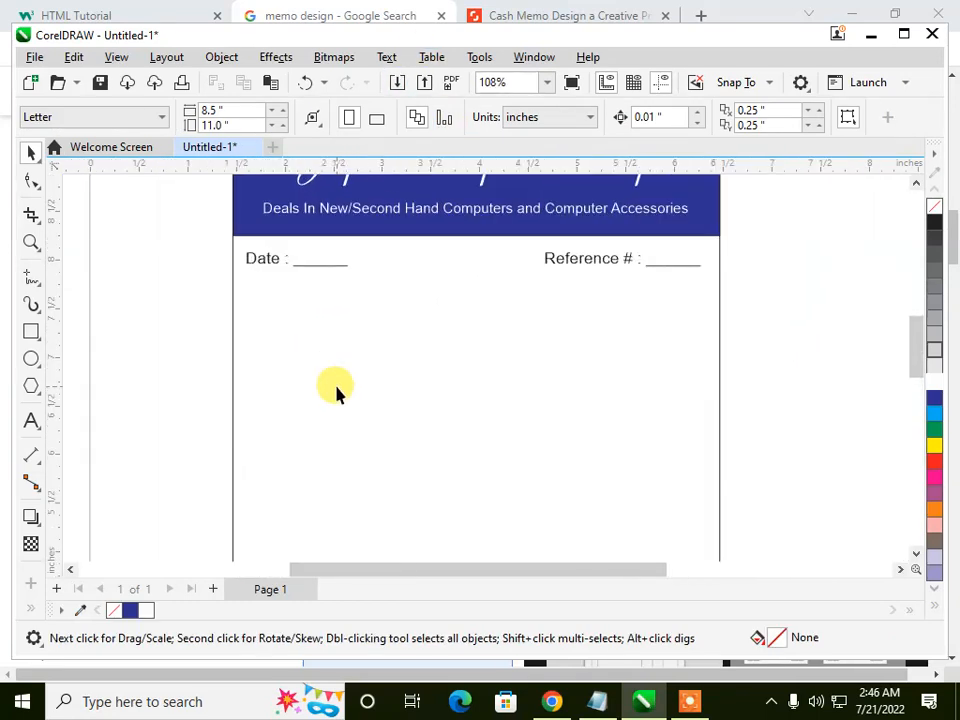
double_click(375, 40)
click(416, 30)
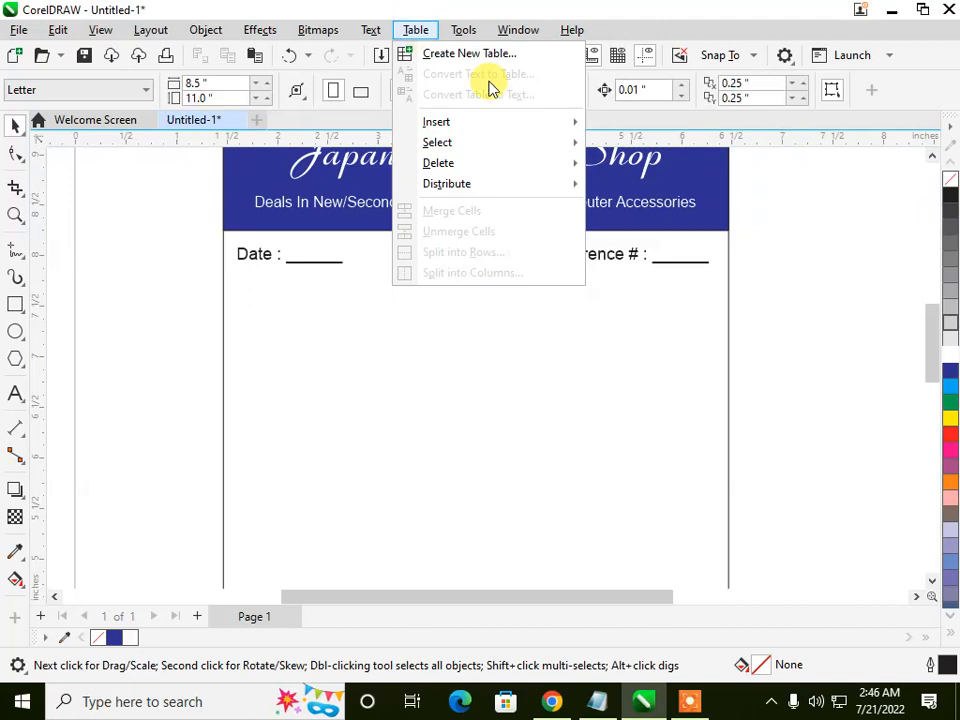
mouse_move(492, 124)
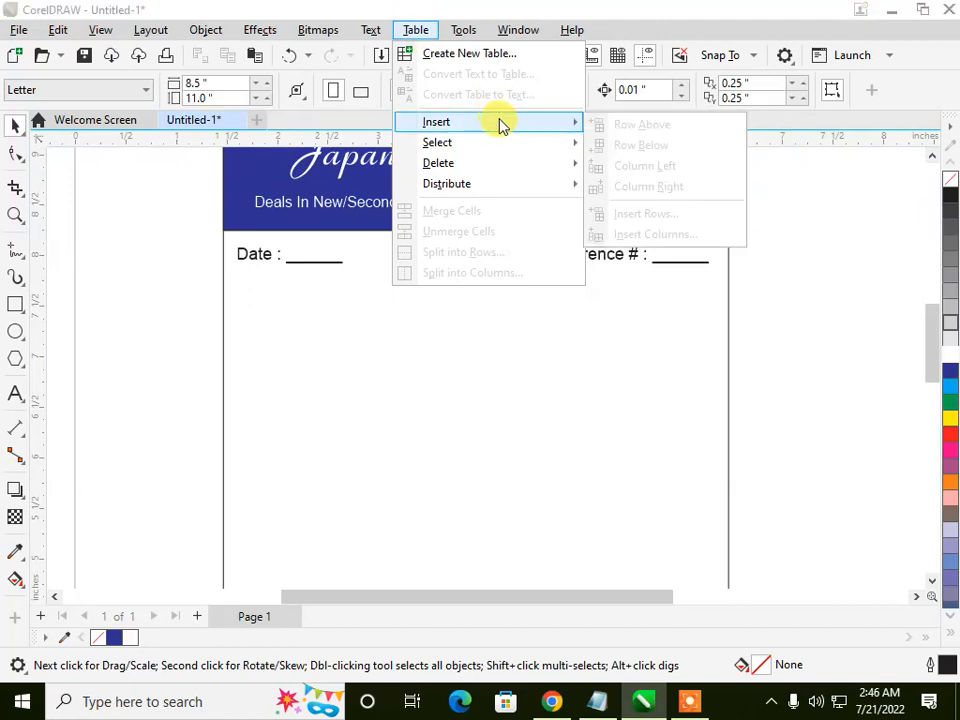
click(506, 60)
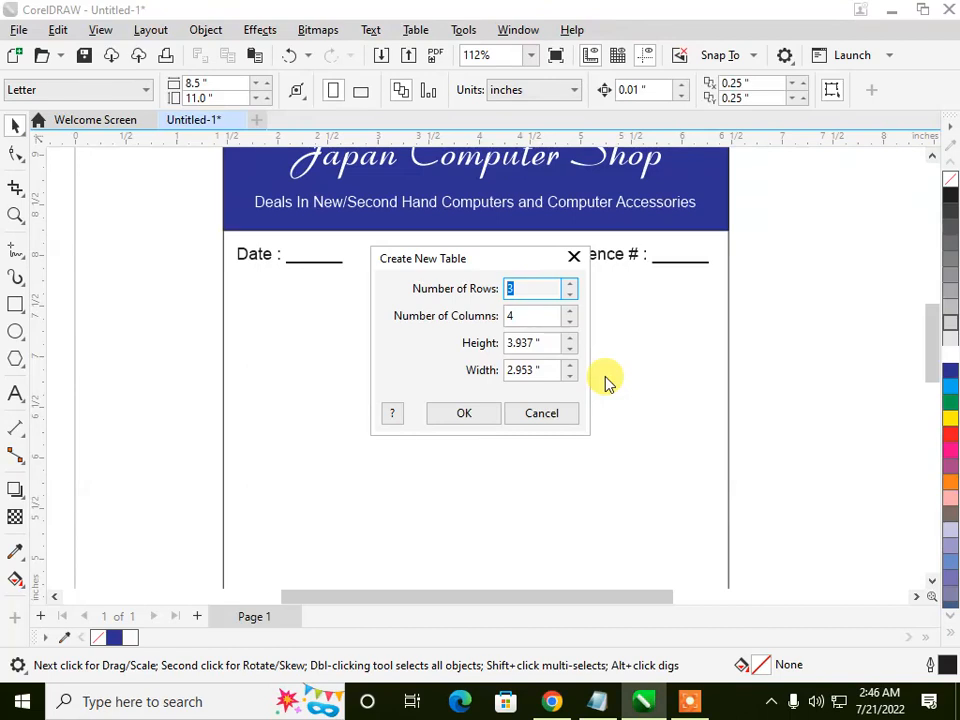
text(3)
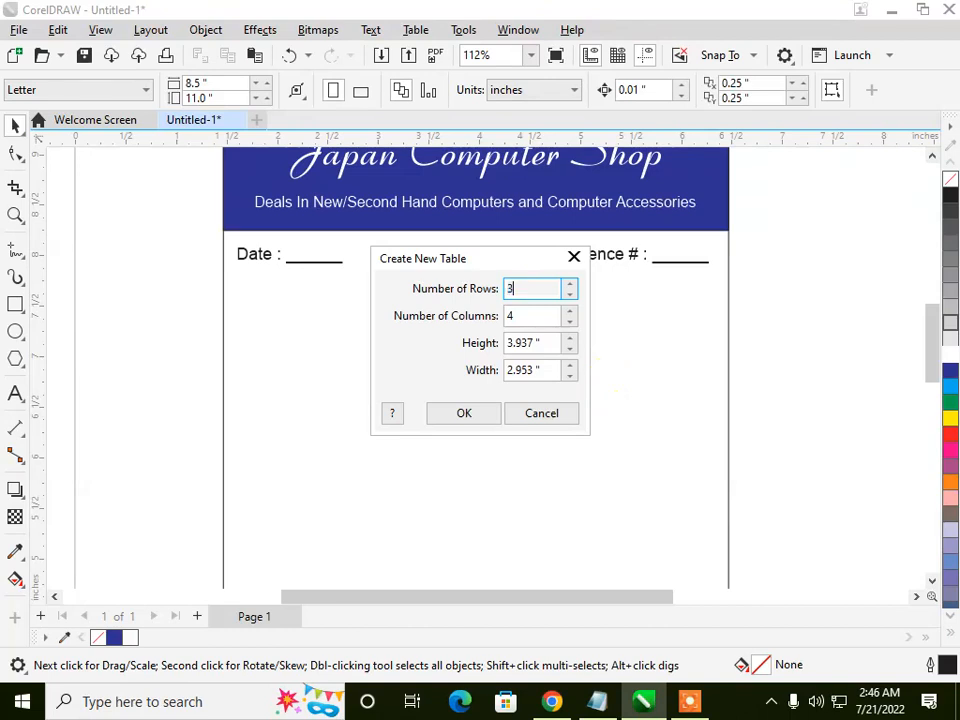
double_click(525, 315)
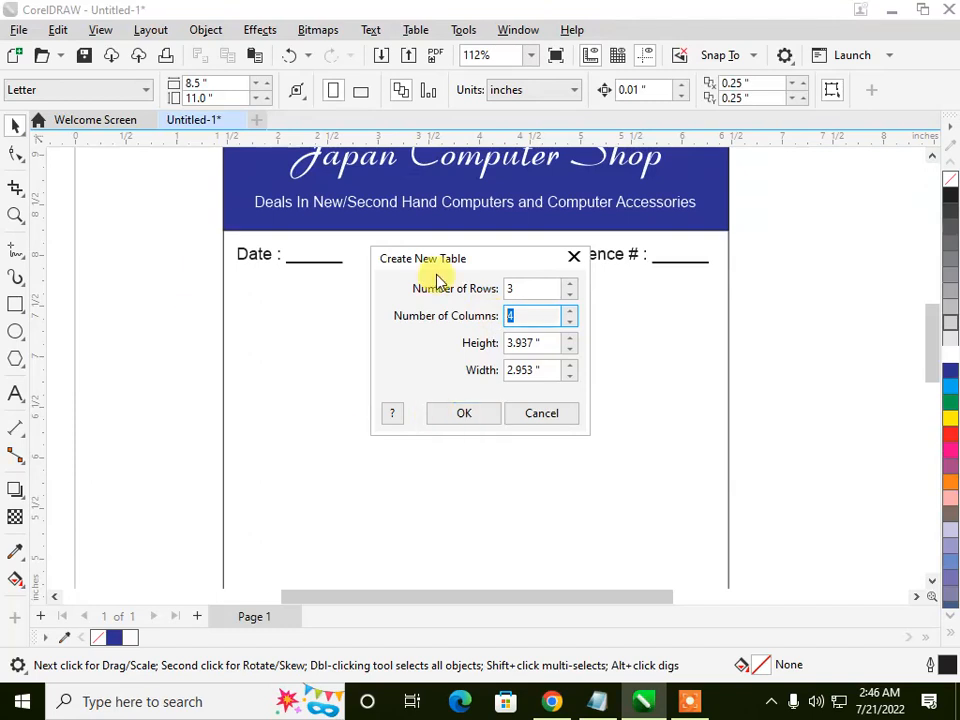
click(440, 412)
Step: Reduce the table to about 0.58 inches tall and place it just below the date and reference lines
scroll(406, 310, down, 2)
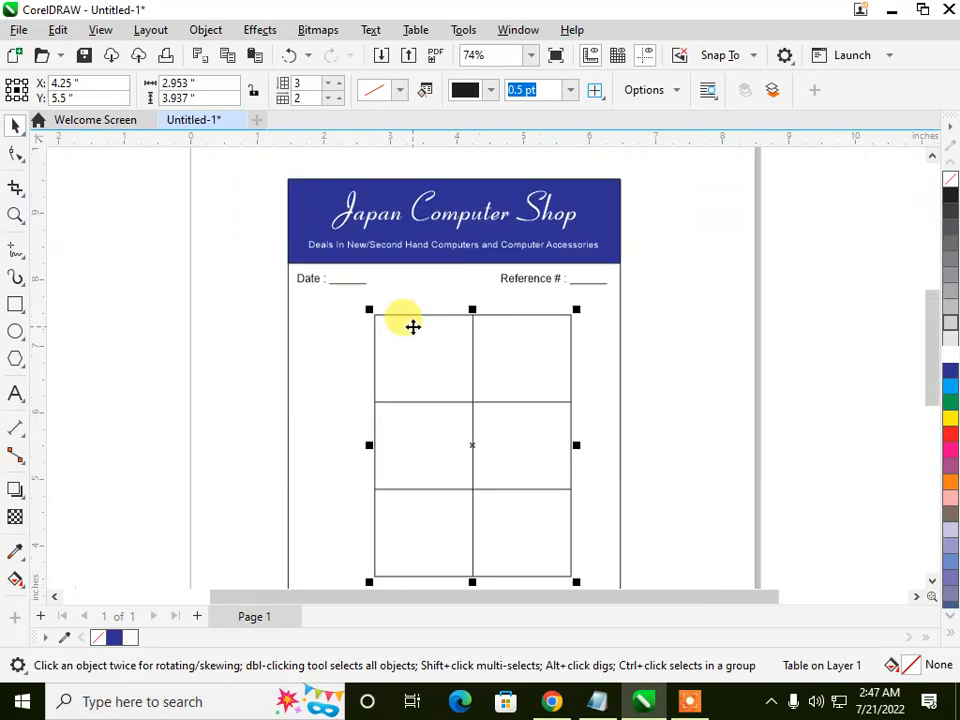
drag(455, 518, 448, 352)
scroll(390, 312, up, 2)
scroll(444, 356, up, 2)
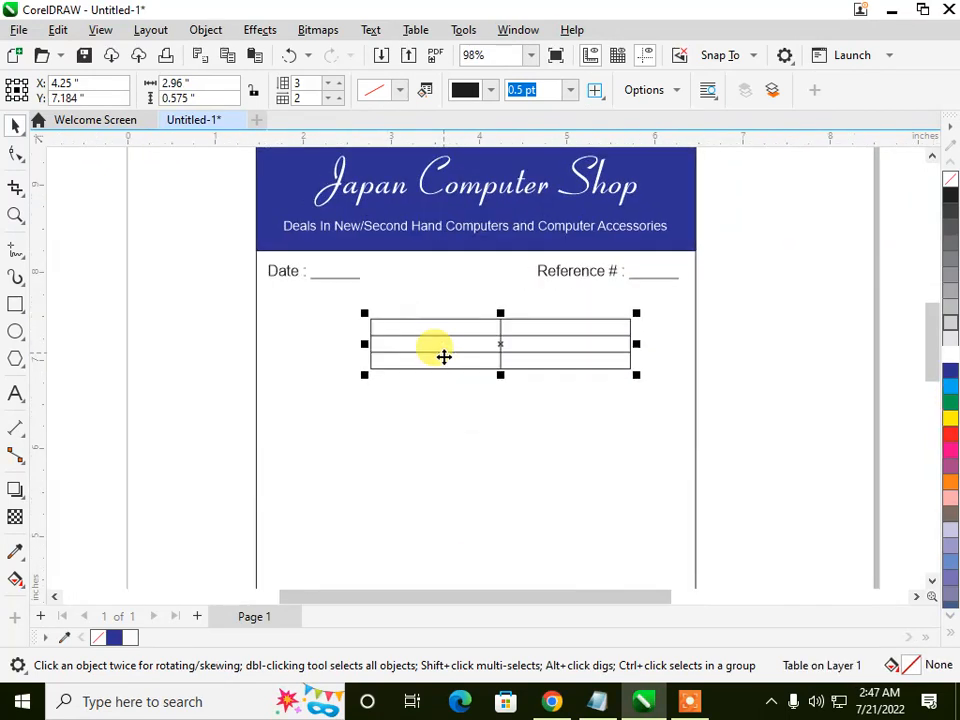
Step: Move the table to the memo's left border below the date line and narrow its first column to about 0.75 inches
drag(497, 334, 369, 313)
scroll(277, 298, up, 2)
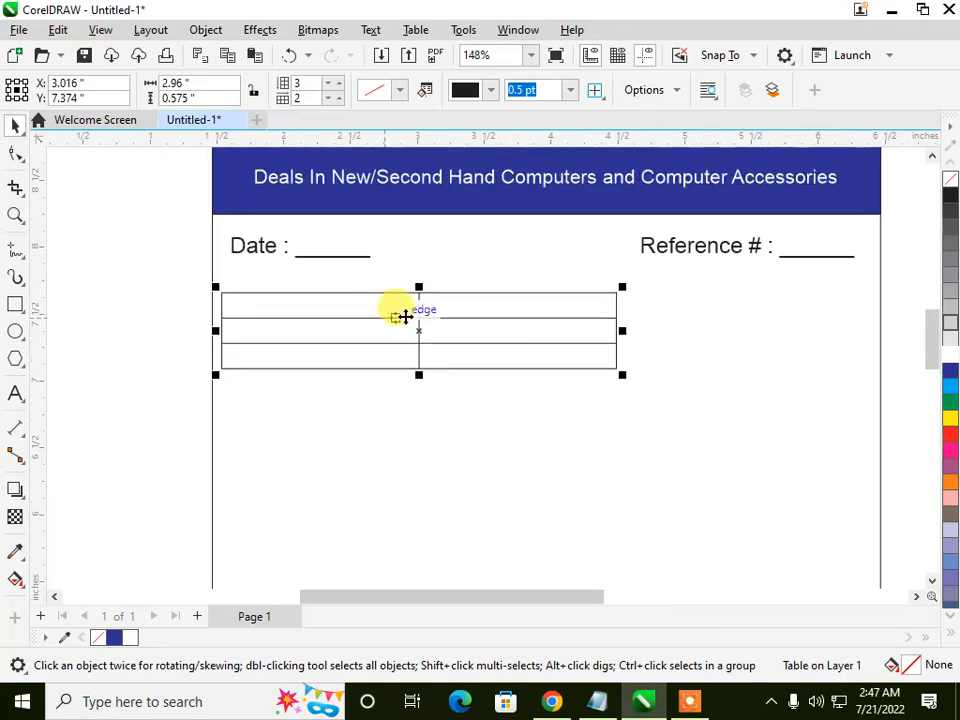
click(373, 304)
click(371, 305)
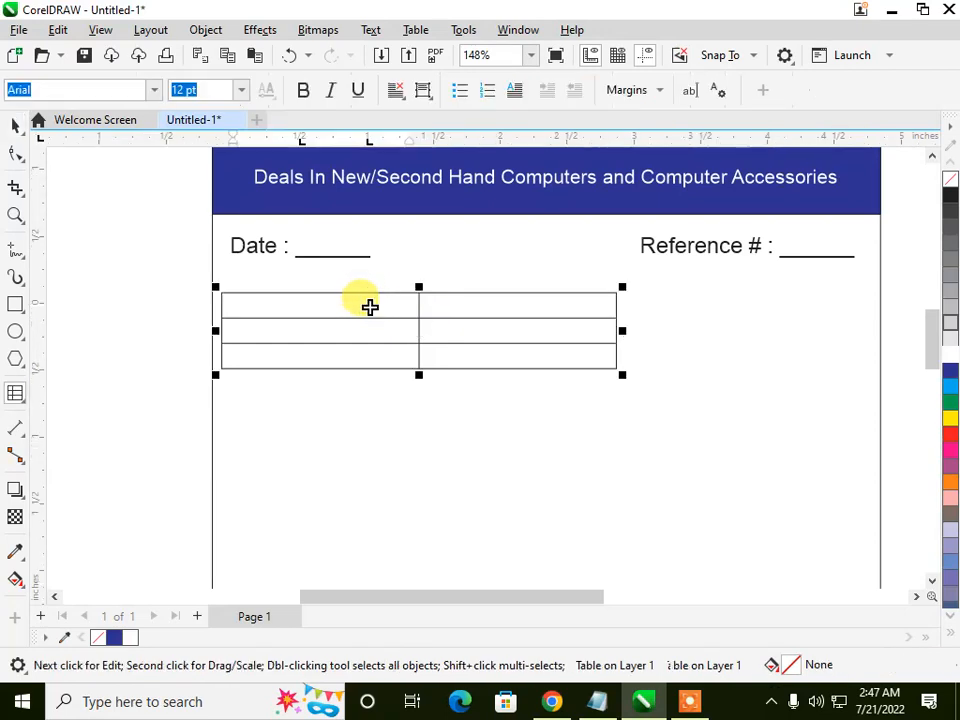
click(365, 309)
drag(365, 309, 324, 321)
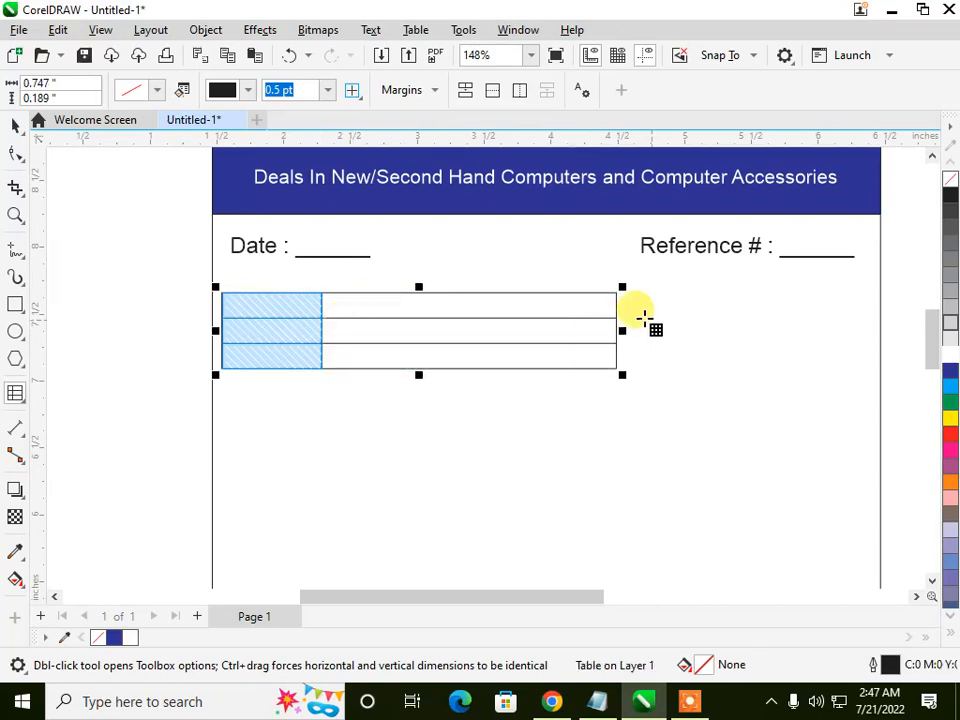
click(613, 393)
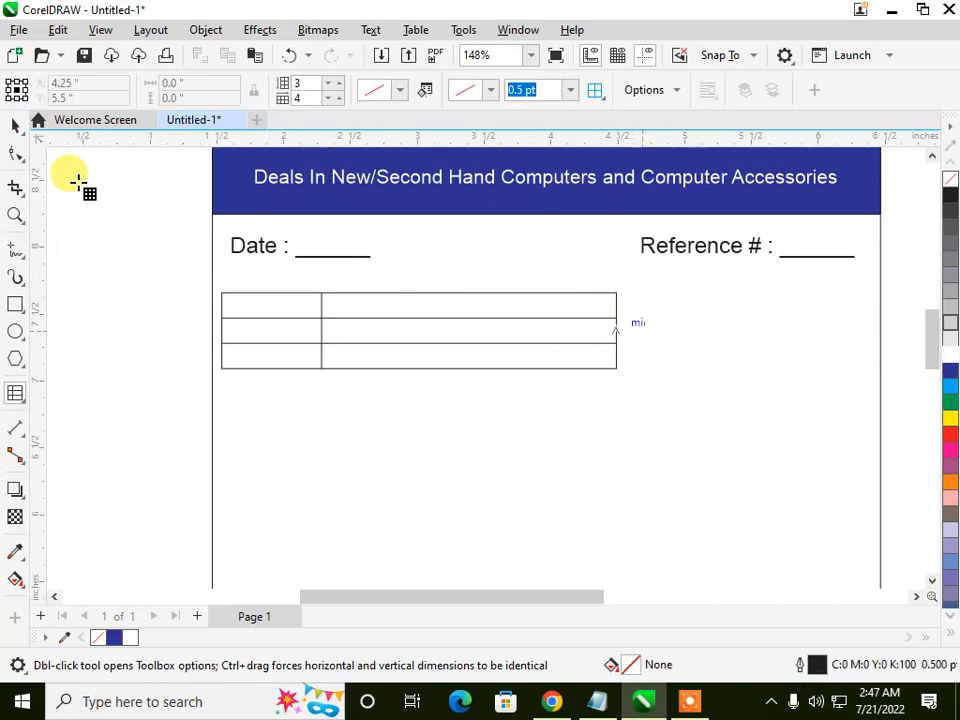
Step: Widen the table rightward to about 4.74 inches so it ends below the end of the reference line
click(16, 127)
click(507, 357)
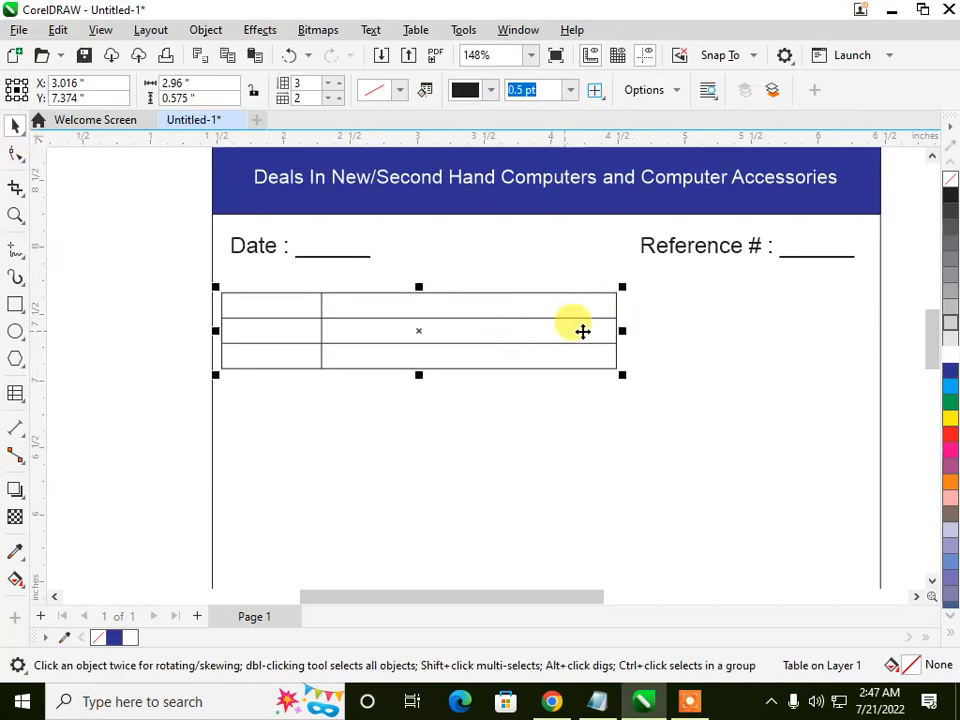
drag(622, 330, 860, 318)
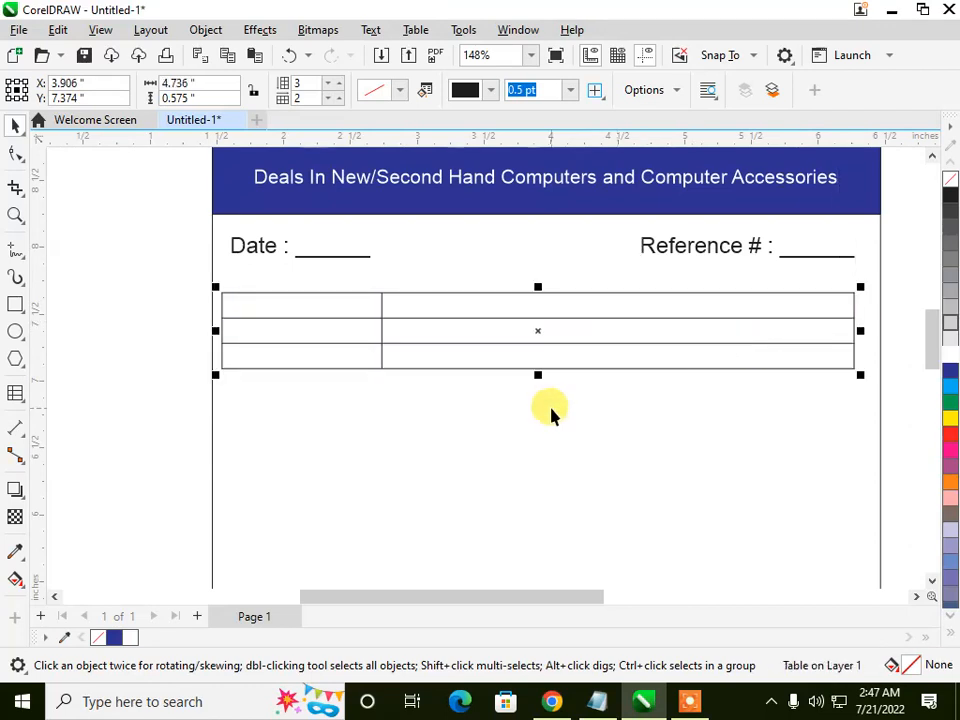
click(428, 430)
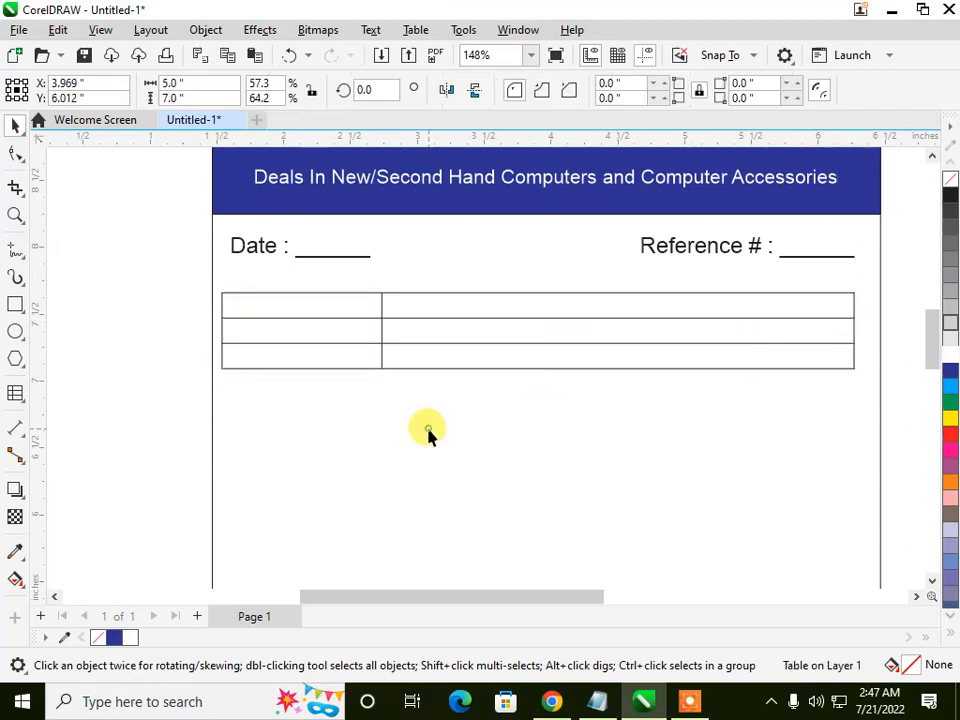
Step: Fill all three cells of the table's first column with blue (C100 M100 Y0 K0)
click(276, 307)
click(276, 306)
drag(276, 306, 272, 356)
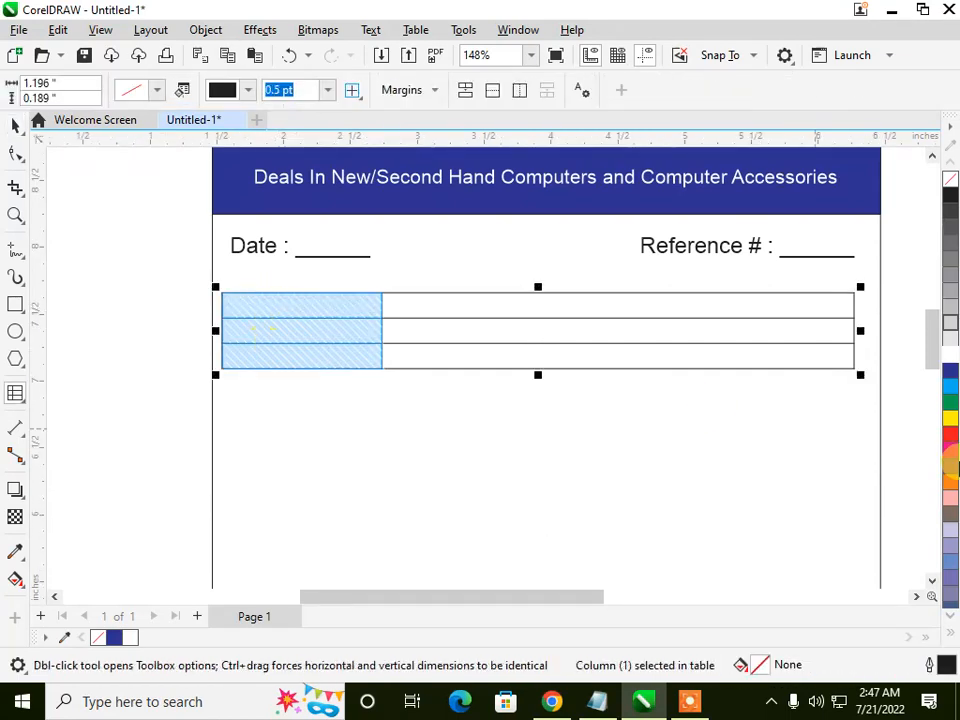
click(950, 378)
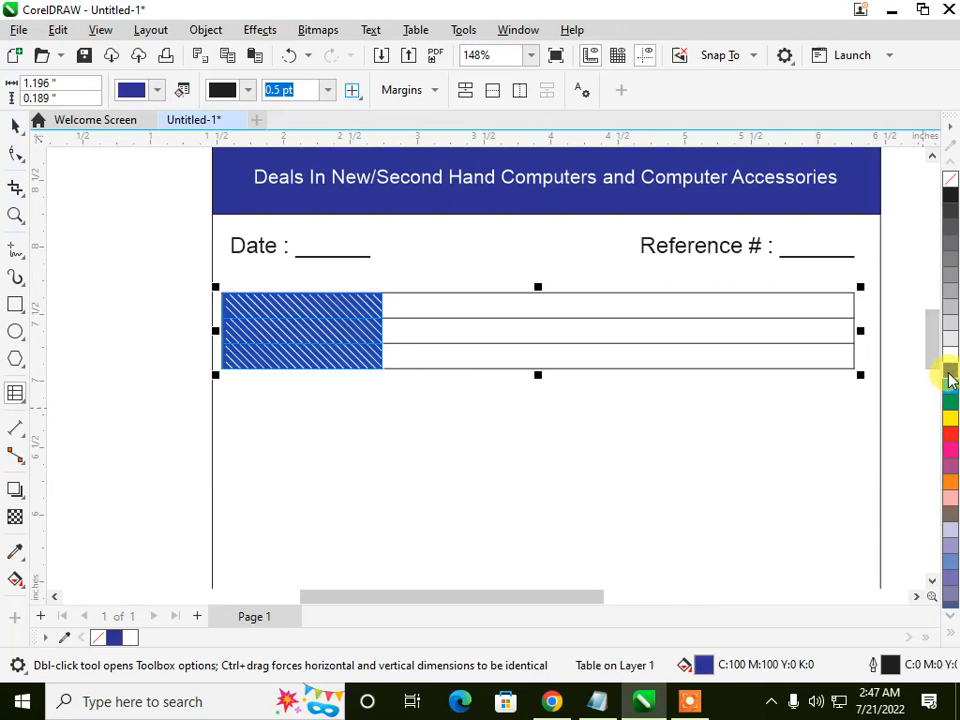
click(88, 268)
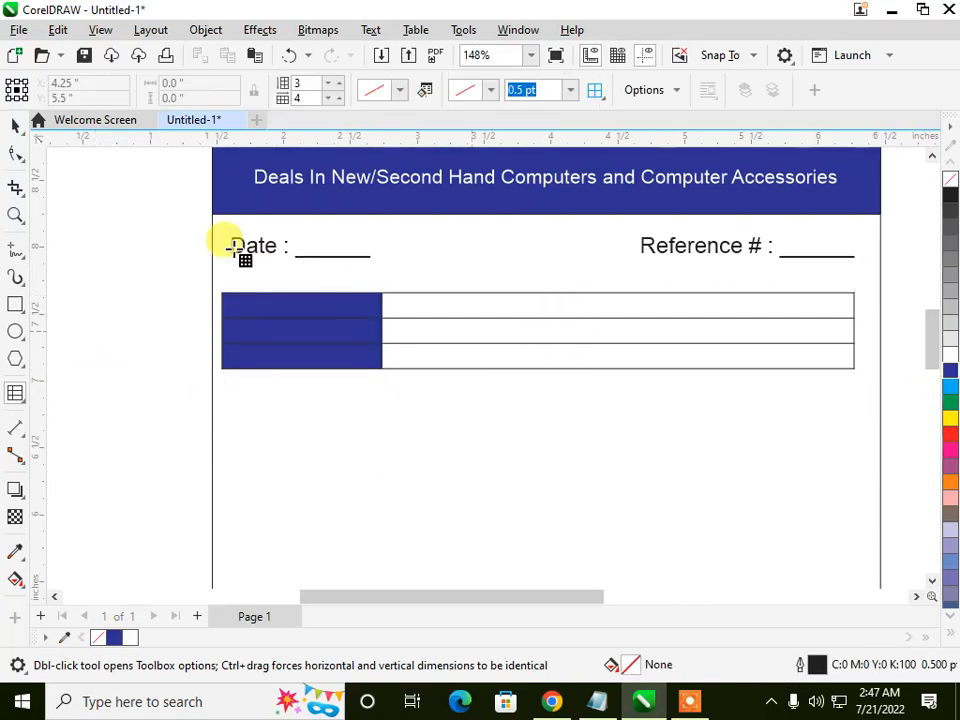
Step: Set the table's outer outline width to 2.0 pt
click(15, 126)
click(256, 309)
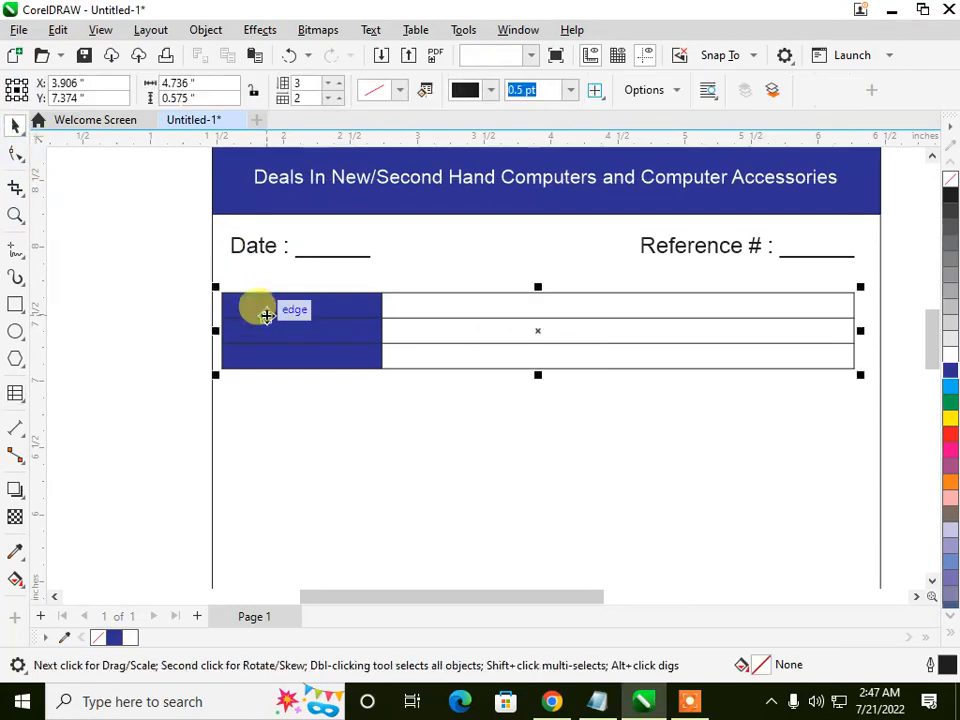
scroll(349, 315, up, 2)
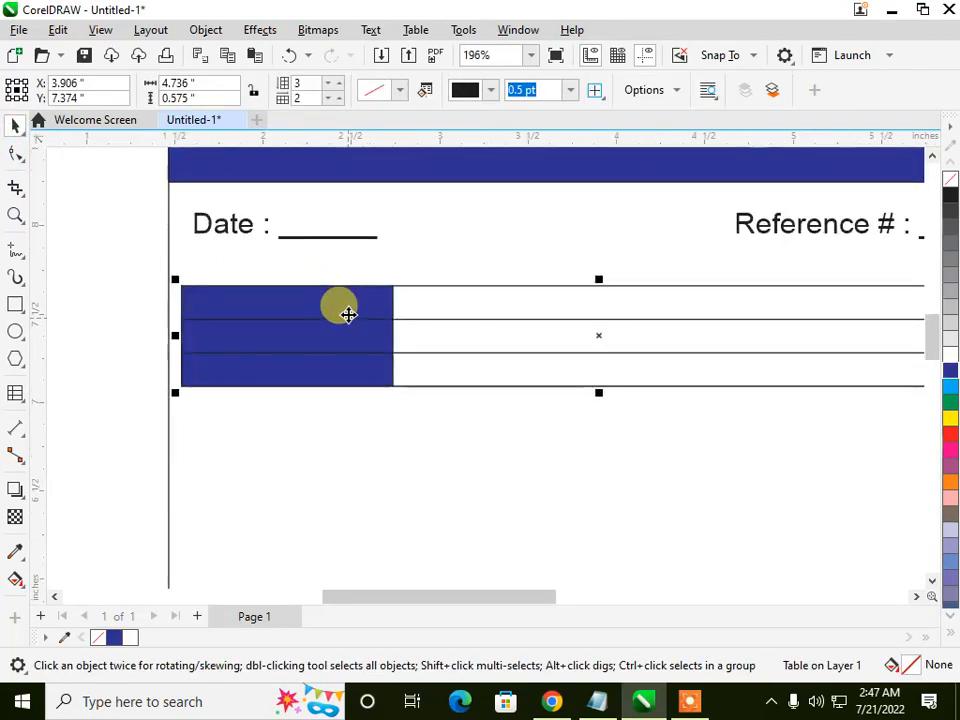
key(F12)
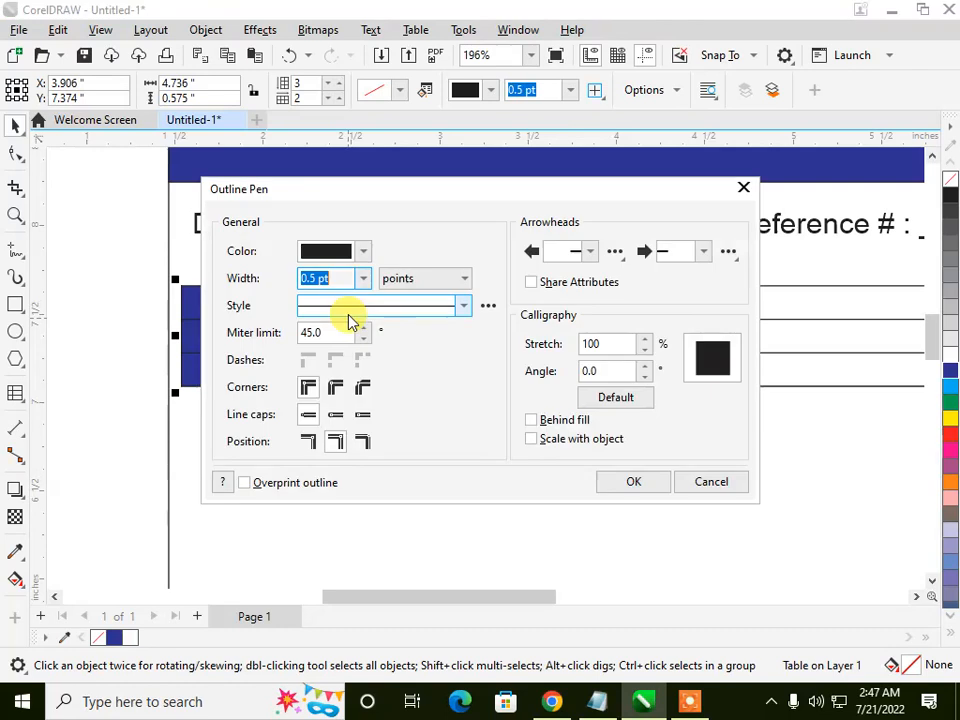
click(366, 280)
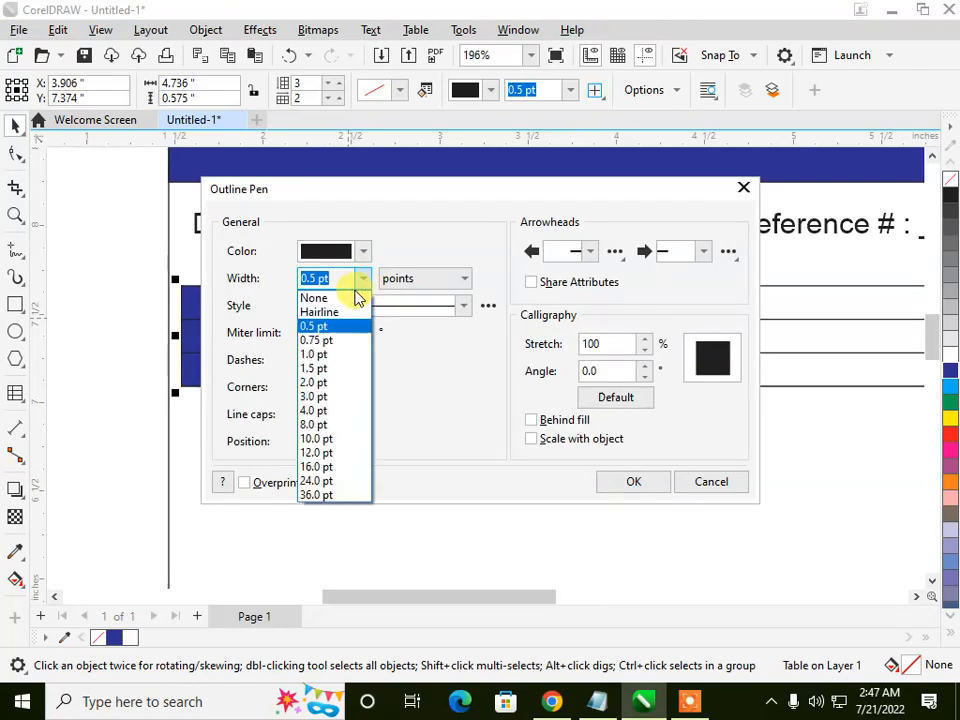
click(315, 382)
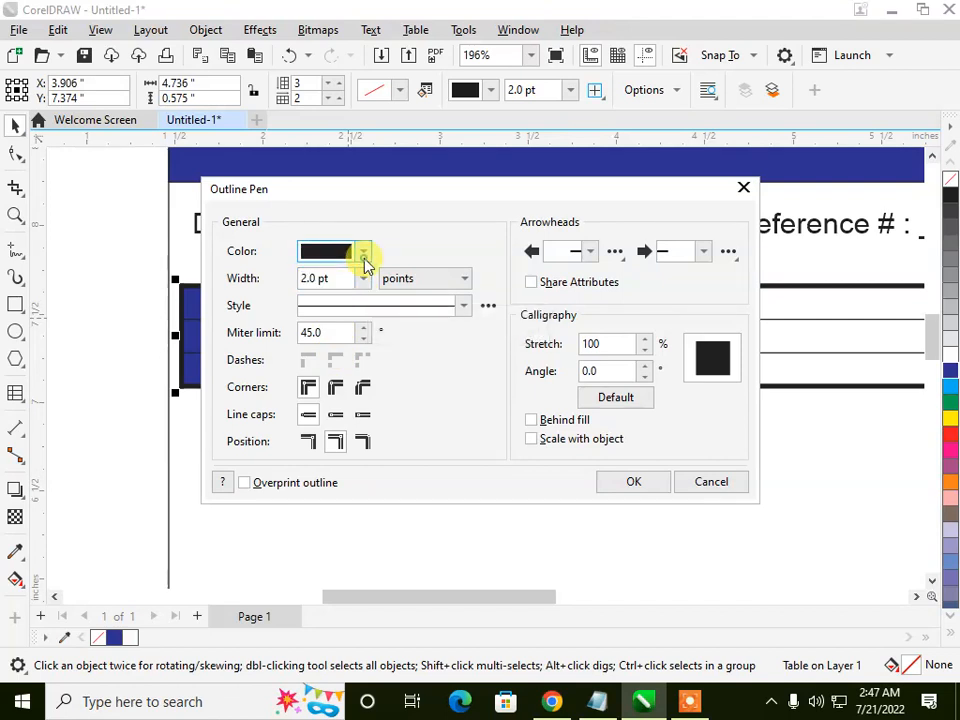
Step: Change the table's outline color to blue, about C100 M88 Y12 K2, and apply the outline settings
click(365, 258)
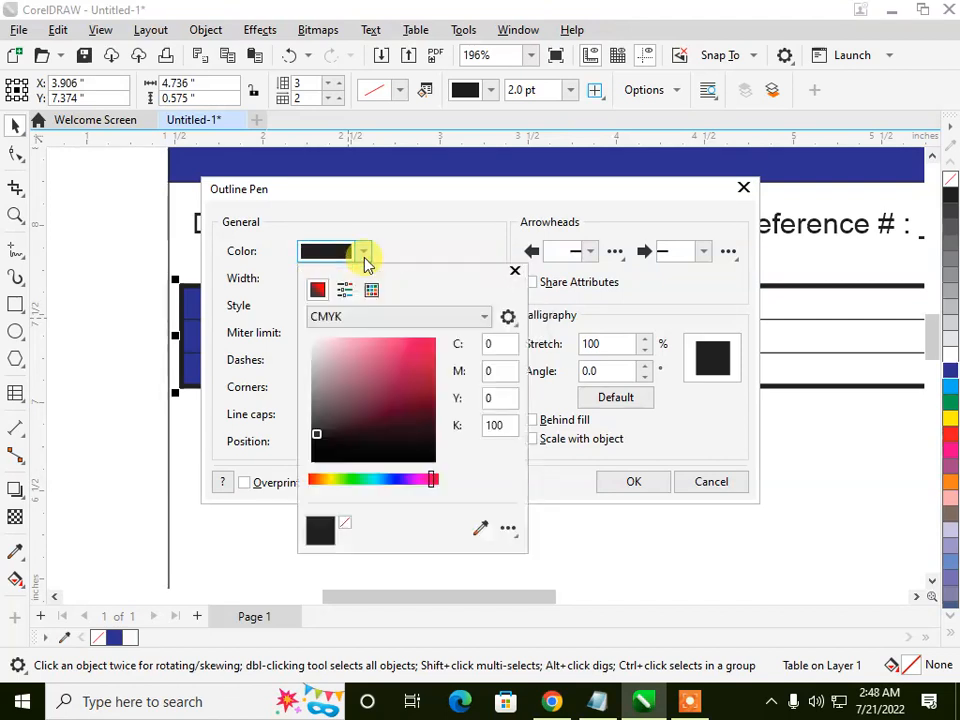
click(390, 481)
click(392, 396)
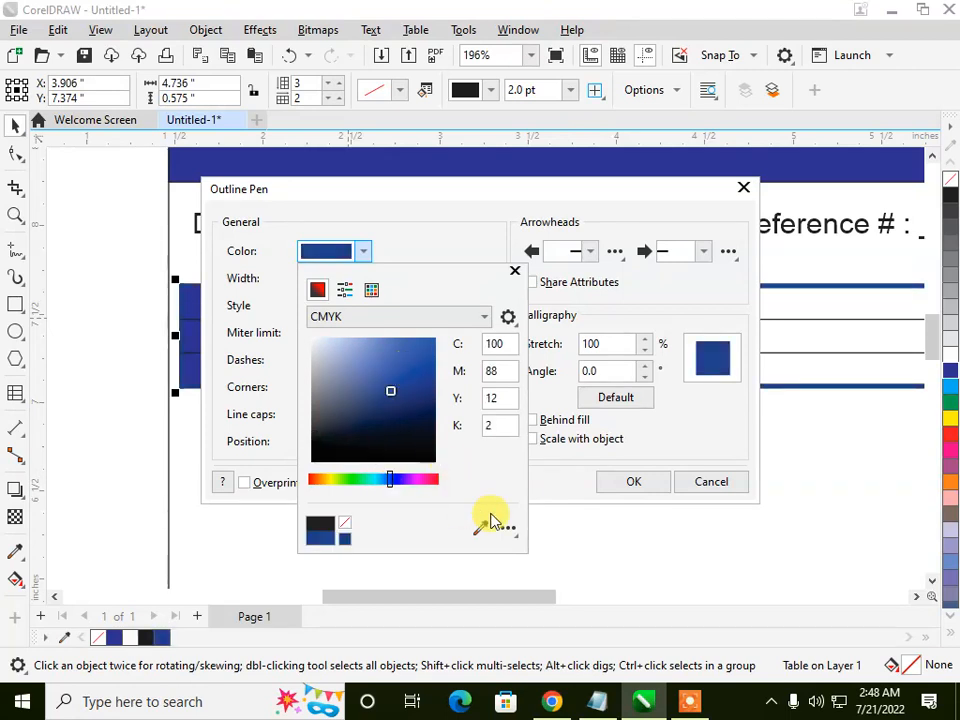
click(612, 485)
click(612, 484)
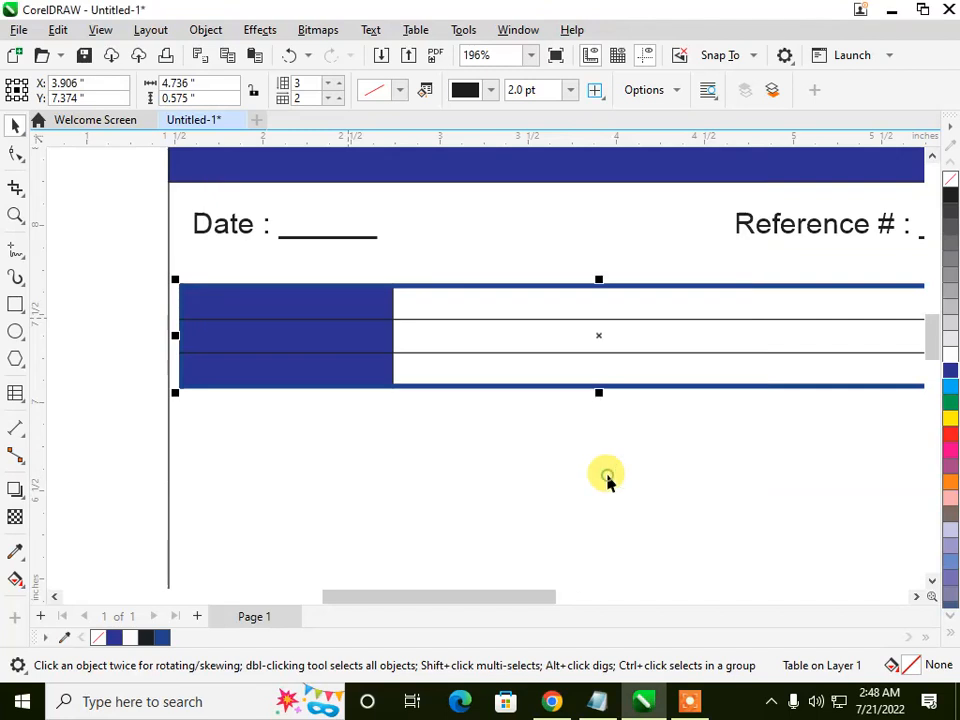
scroll(221, 341, down, 1)
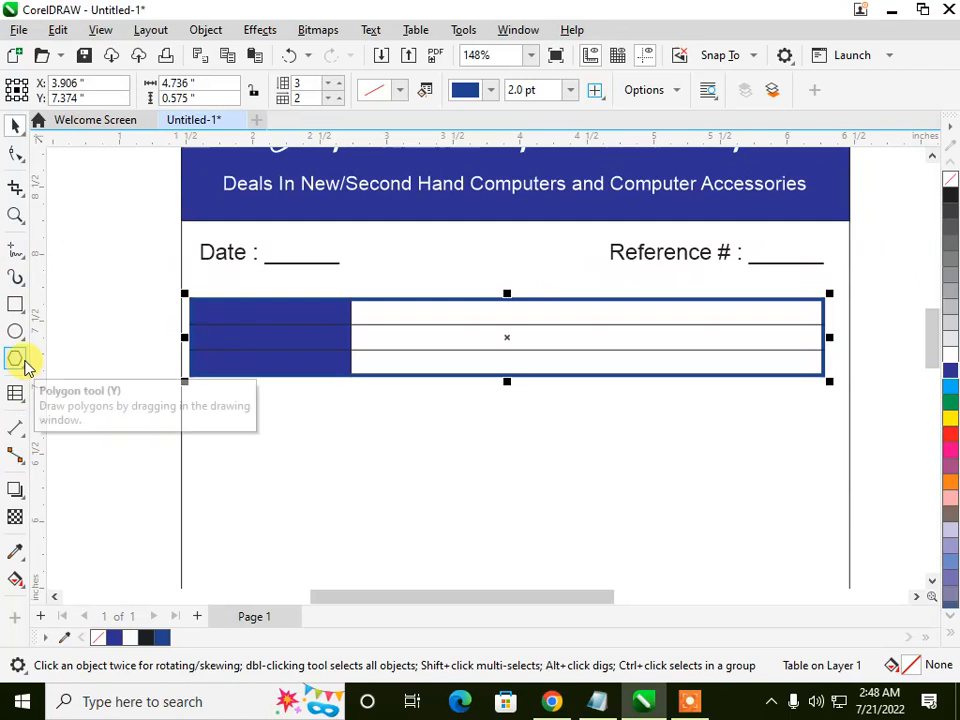
Step: Start a text object below the table with "Customer Name" as its first line
click(20, 399)
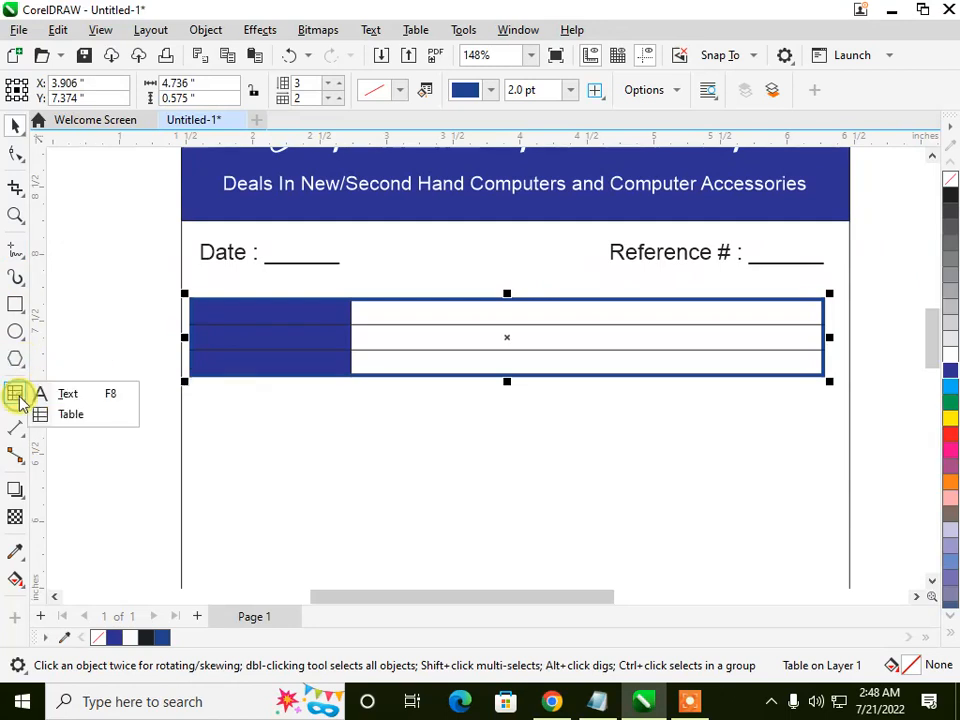
click(50, 394)
click(226, 440)
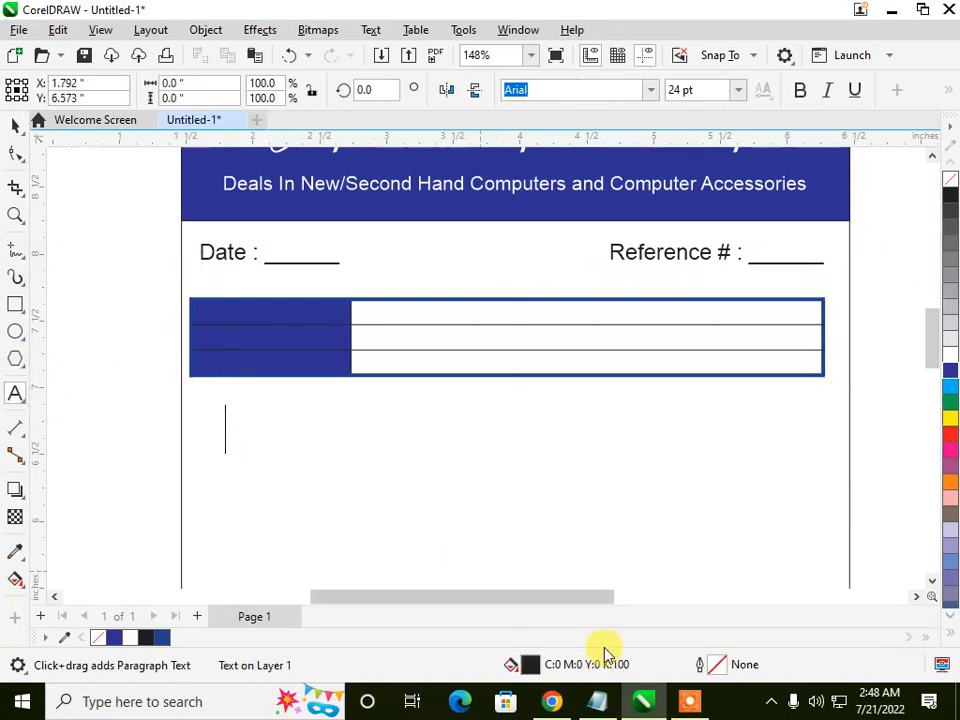
text(Cus)
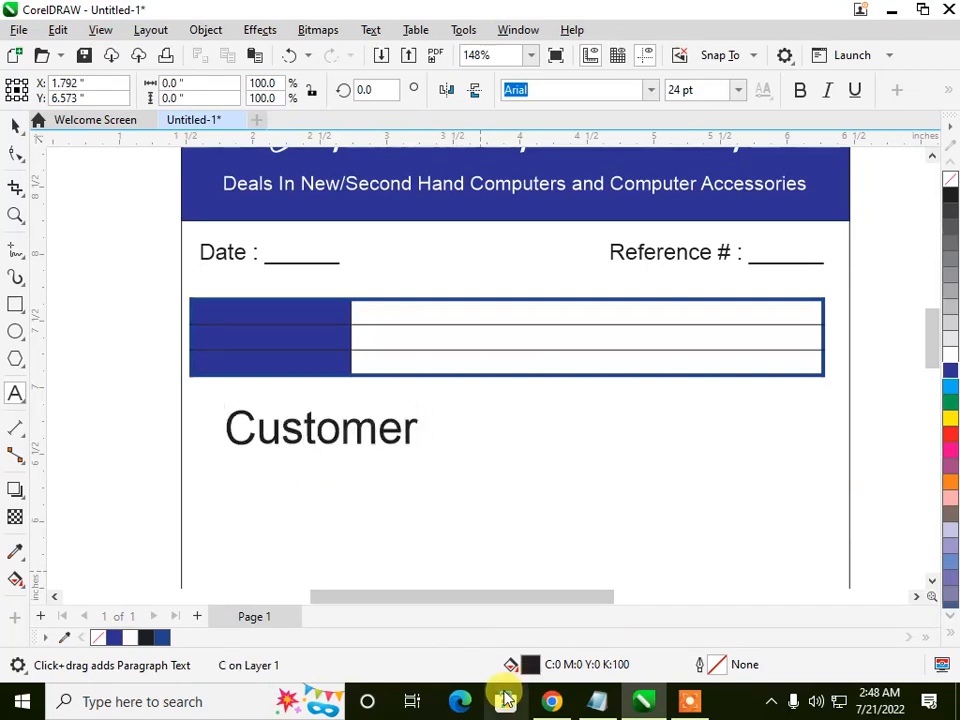
text(tomer Name )
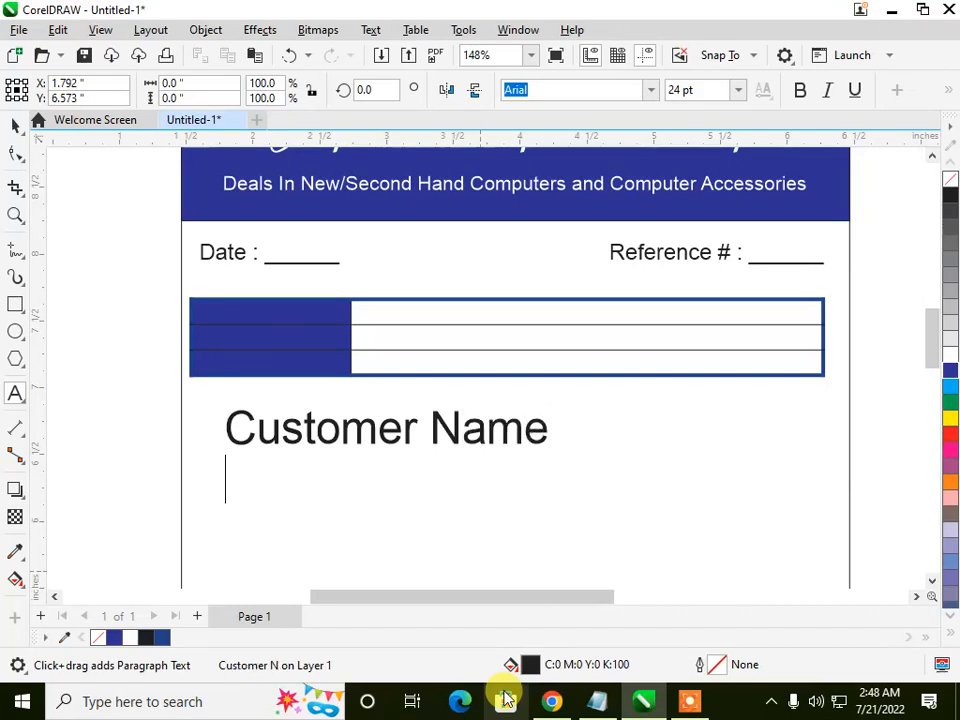
text(Con)
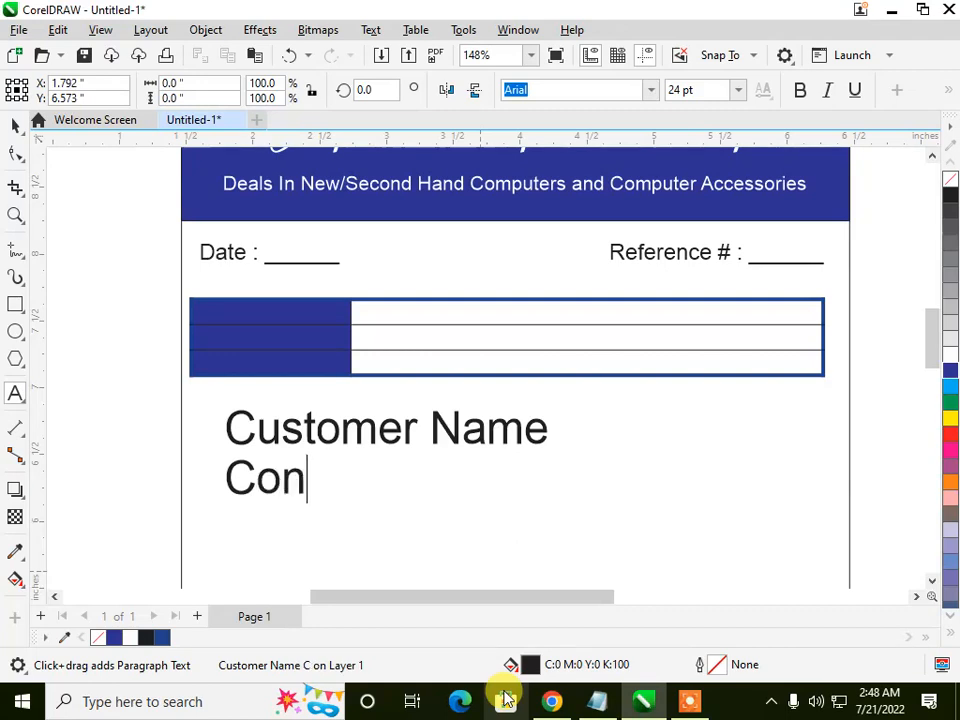
text(tact N)
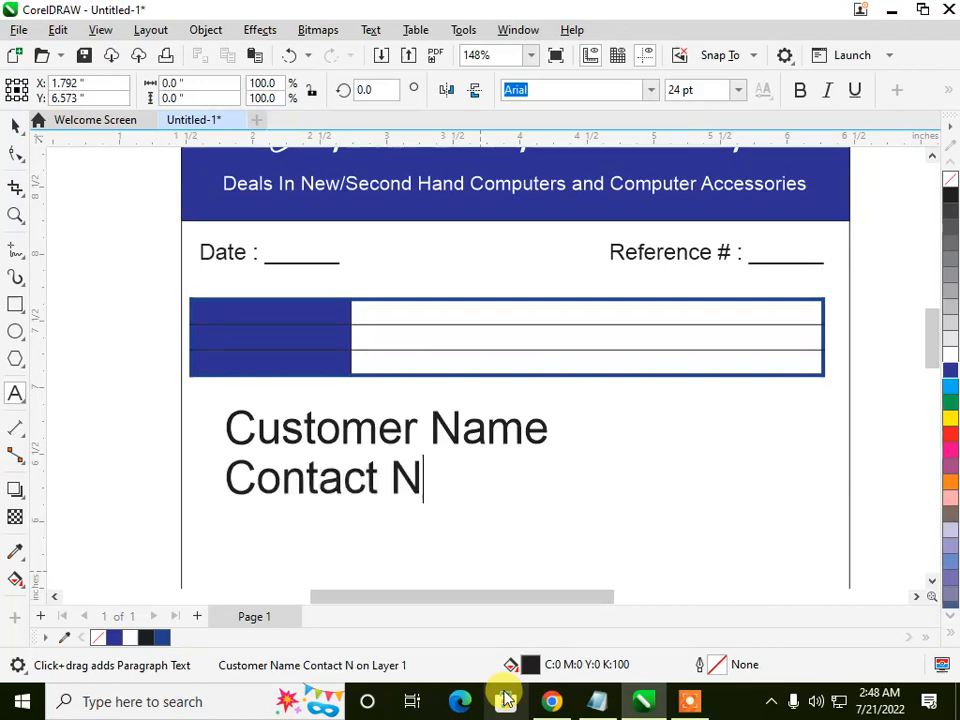
text(umber )
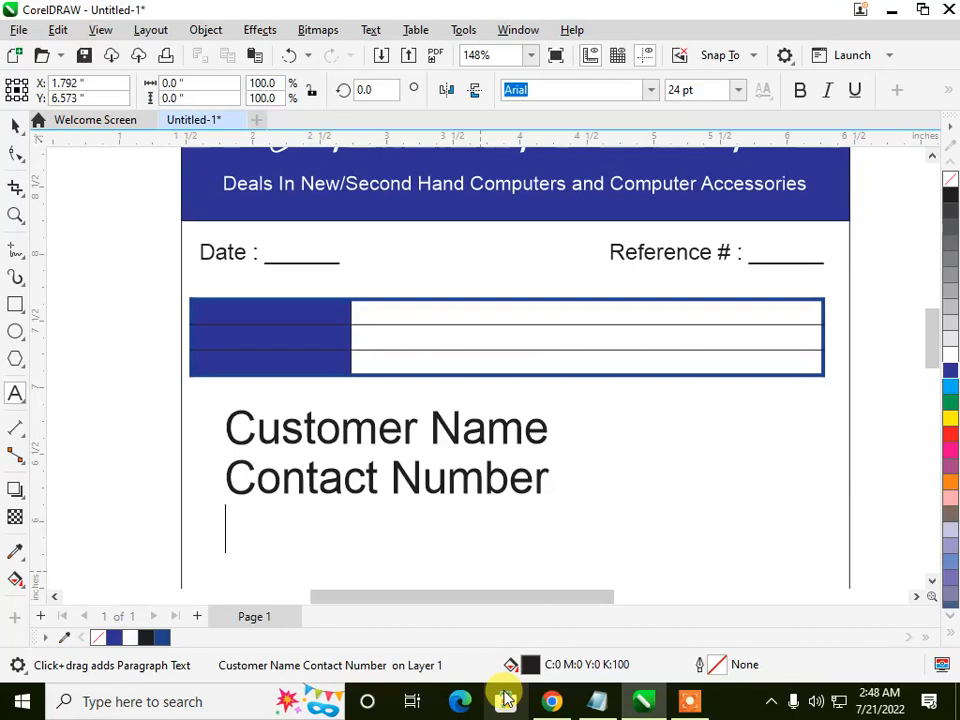
text(Sub)
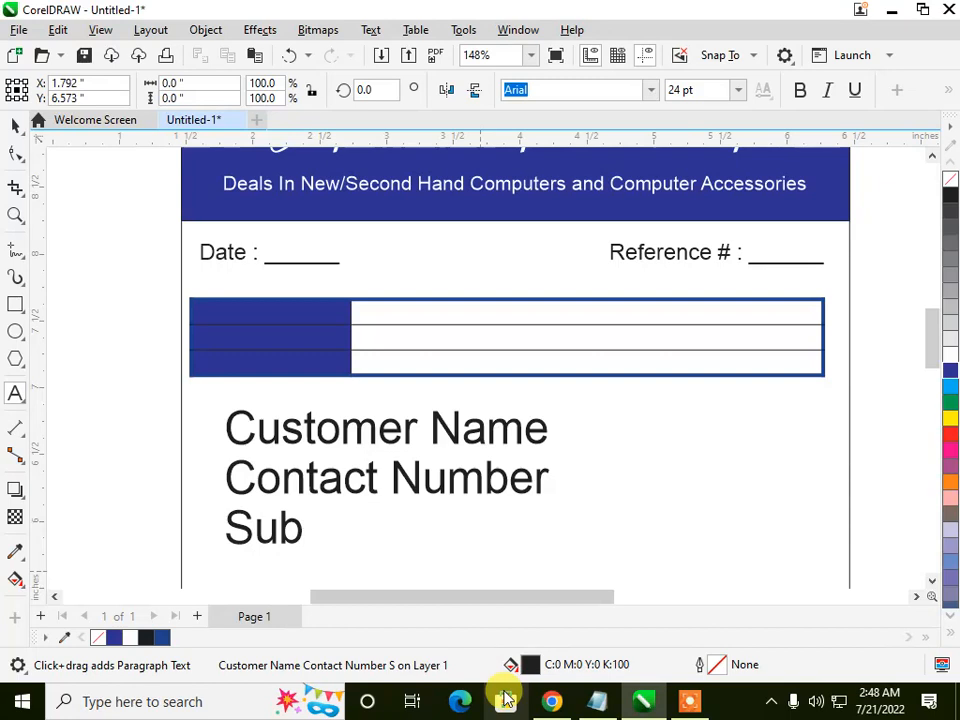
text(total)
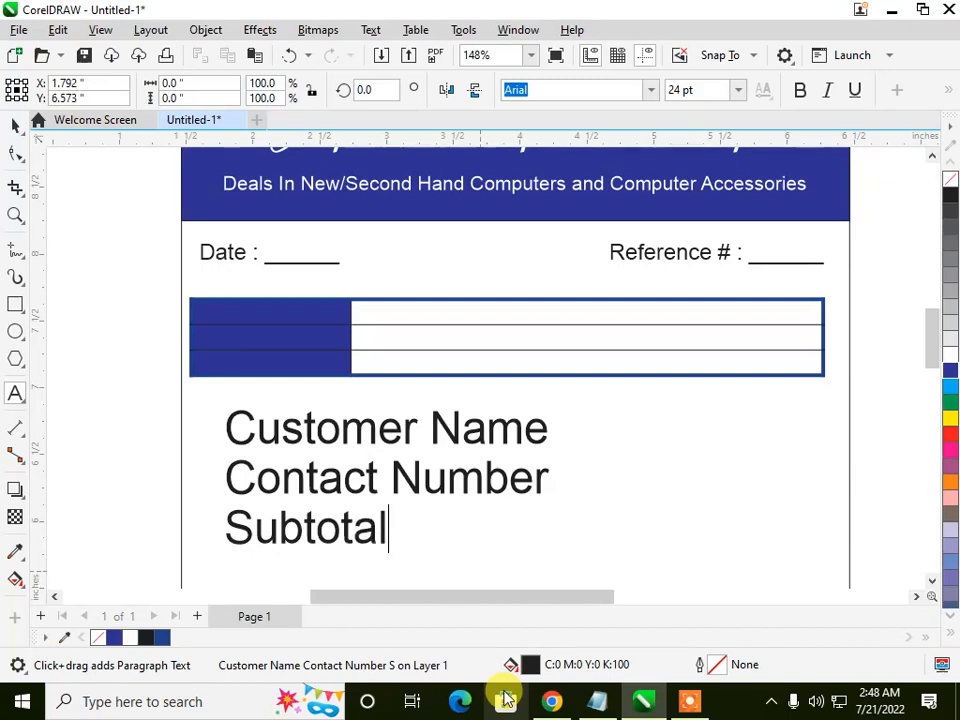
Step: Add "Contact Number" and "Subtotal" as the second and third lines of the text below the table
click(14, 127)
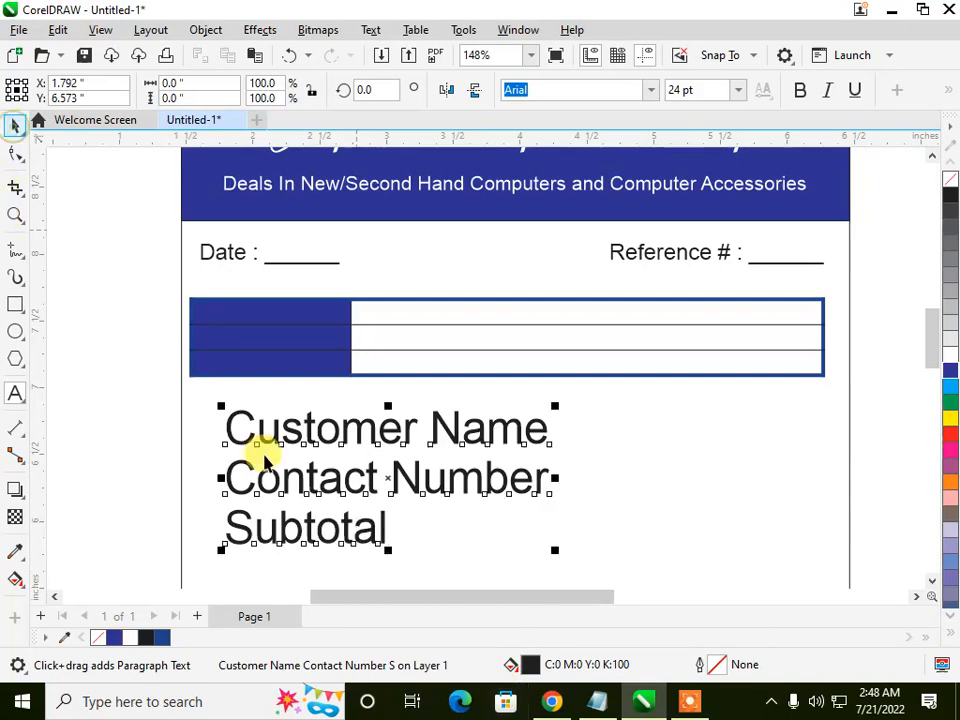
Step: Set the font size of the three-line label text to 12 pt
click(203, 30)
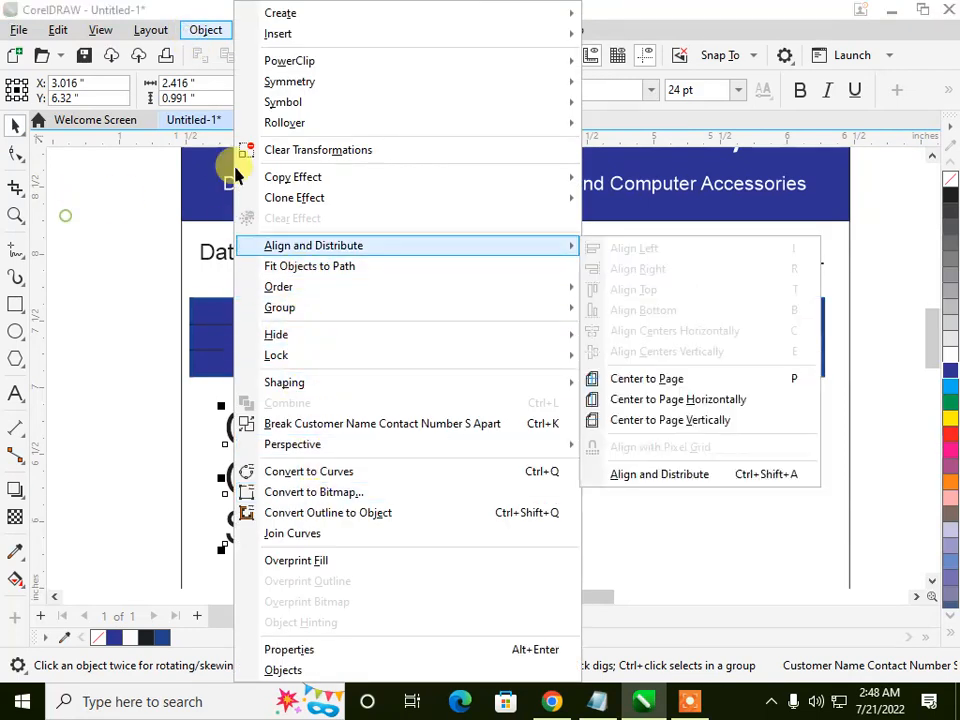
click(120, 240)
click(265, 432)
click(712, 95)
click(738, 98)
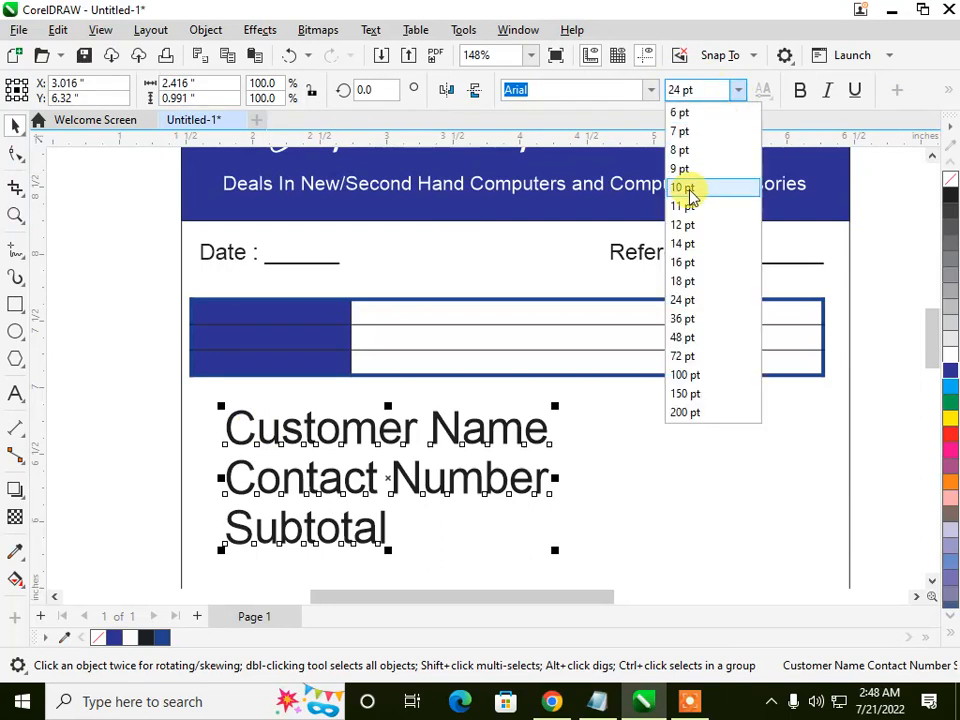
click(682, 225)
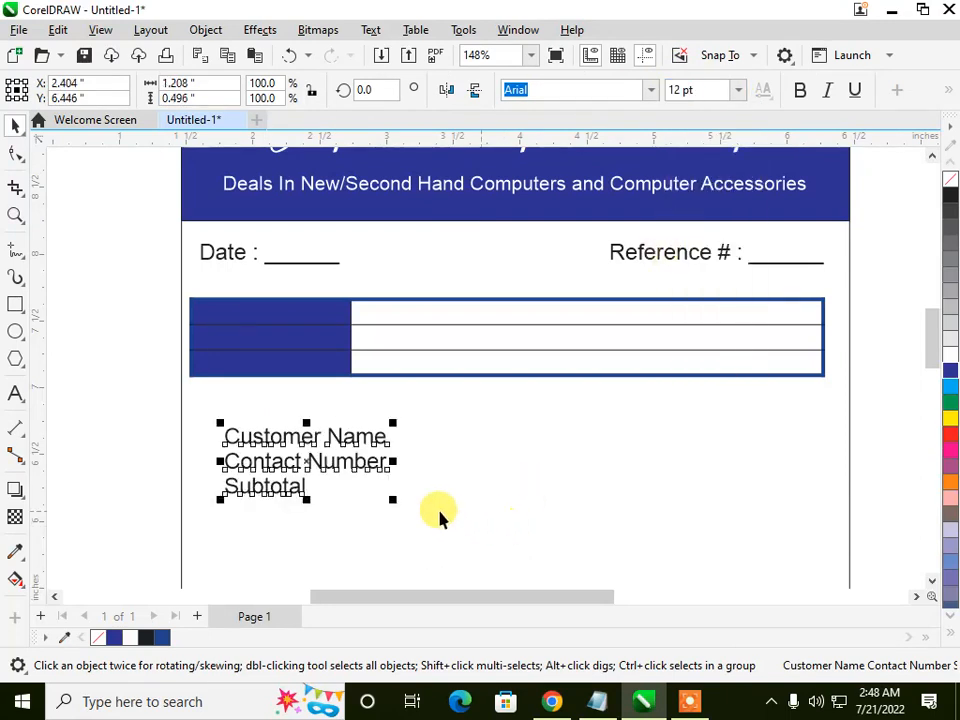
Step: Change the label text's font to Bahnschrift and scale it down to about 10.3 pt
click(651, 90)
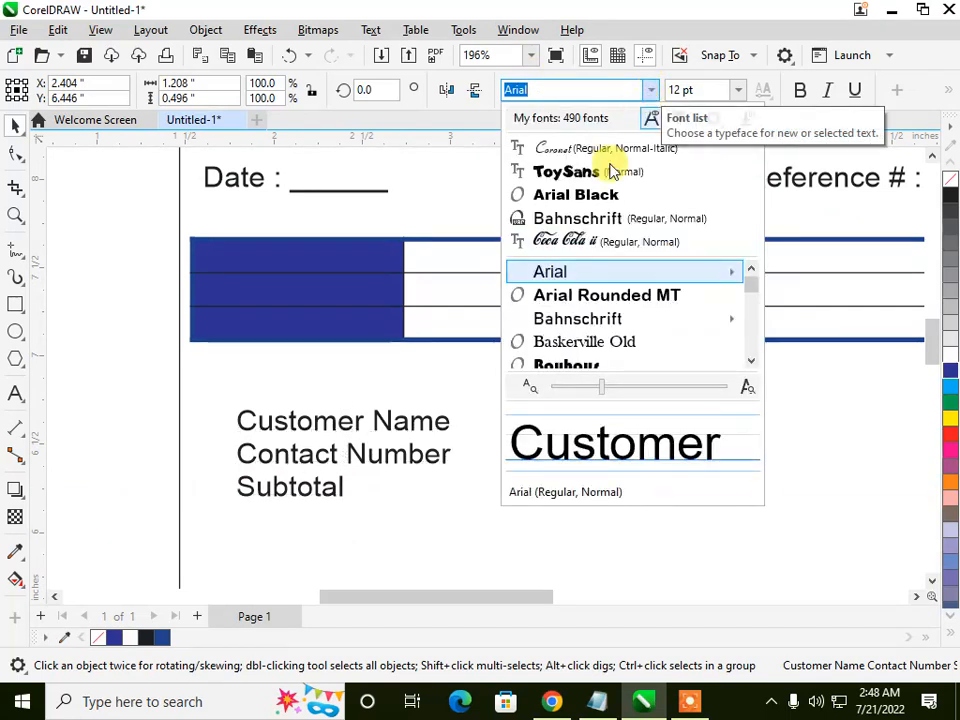
click(590, 219)
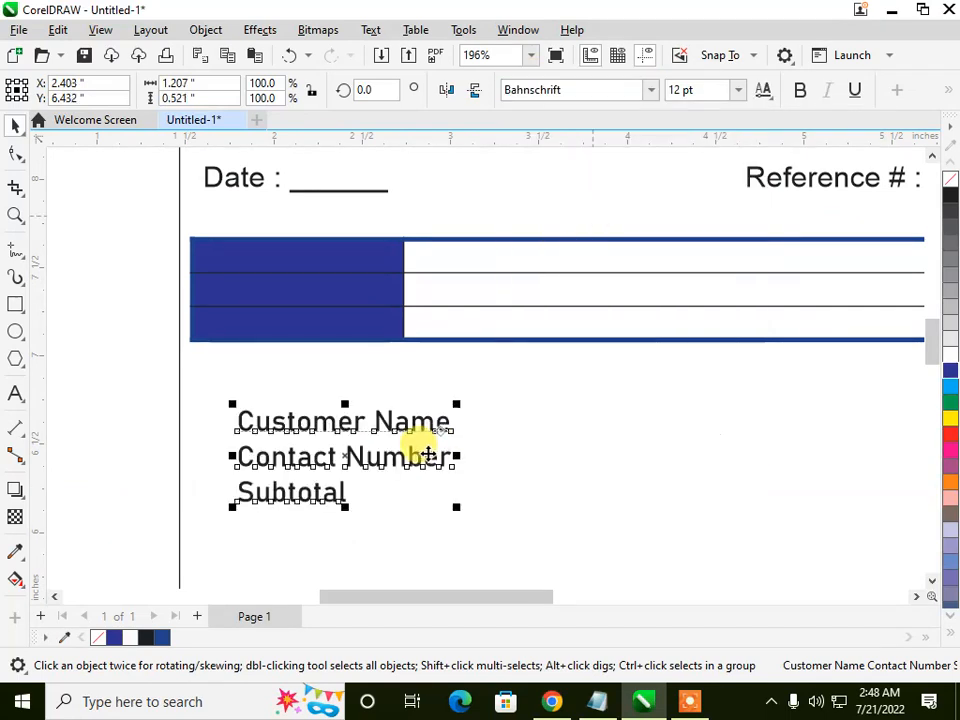
drag(455, 503, 427, 494)
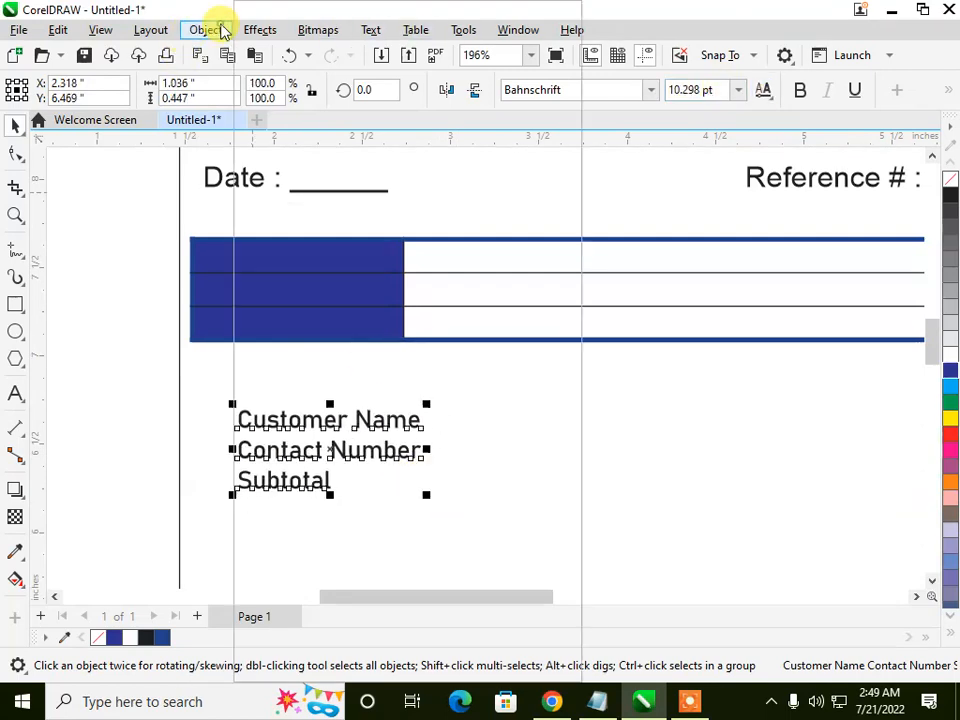
Step: Break the three-line label text apart and place "Customer Name" in white in the table's first blue cell
click(220, 30)
click(306, 423)
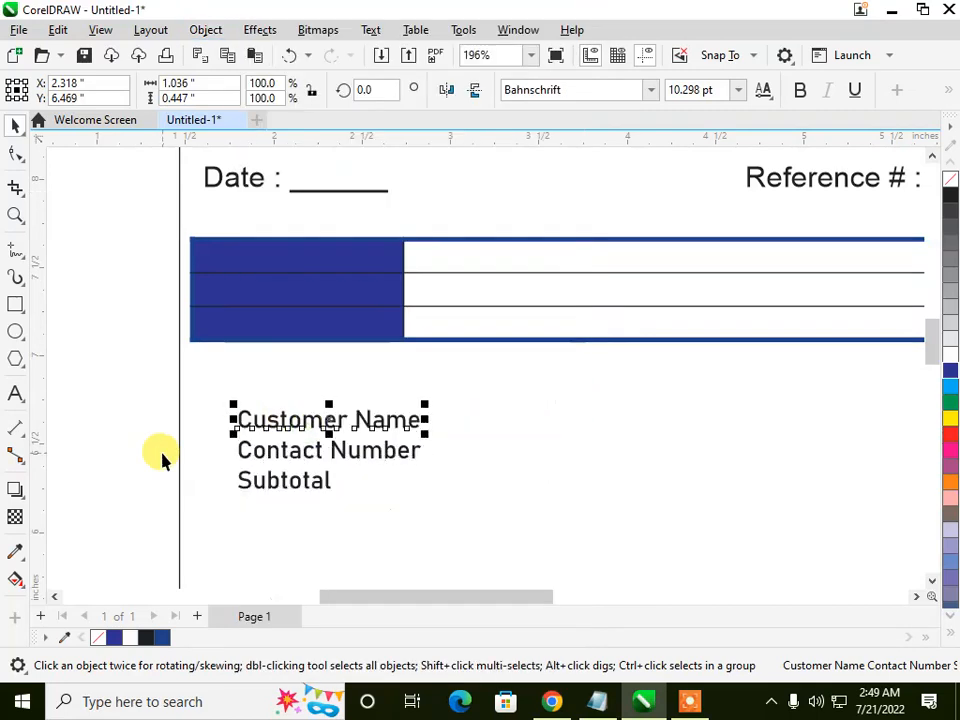
drag(268, 428, 252, 260)
scroll(300, 268, up, 2)
drag(348, 268, 336, 289)
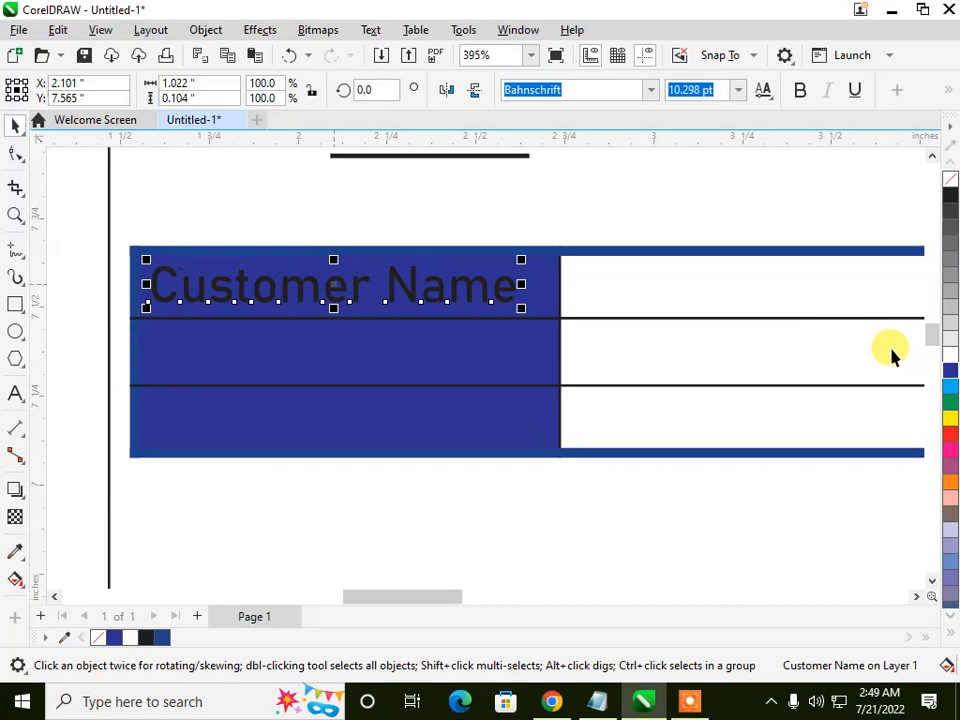
click(949, 358)
scroll(300, 231, down, 2)
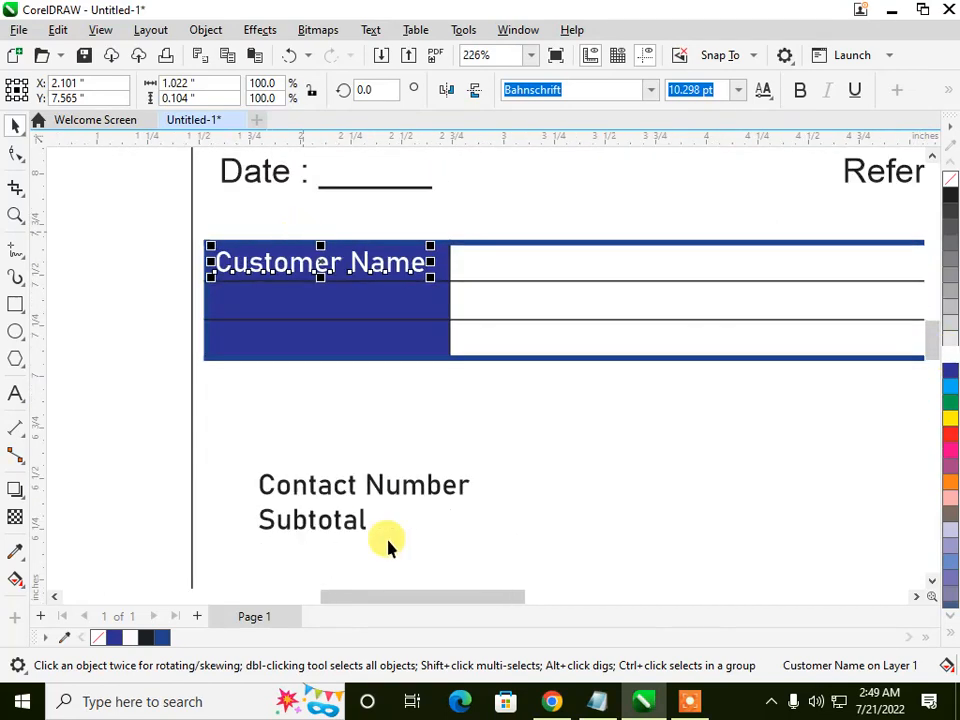
Step: Place "Contact Number" in the second blue cell, colour it white, and nudge it into line under "Customer Name"
click(350, 488)
drag(354, 476, 314, 299)
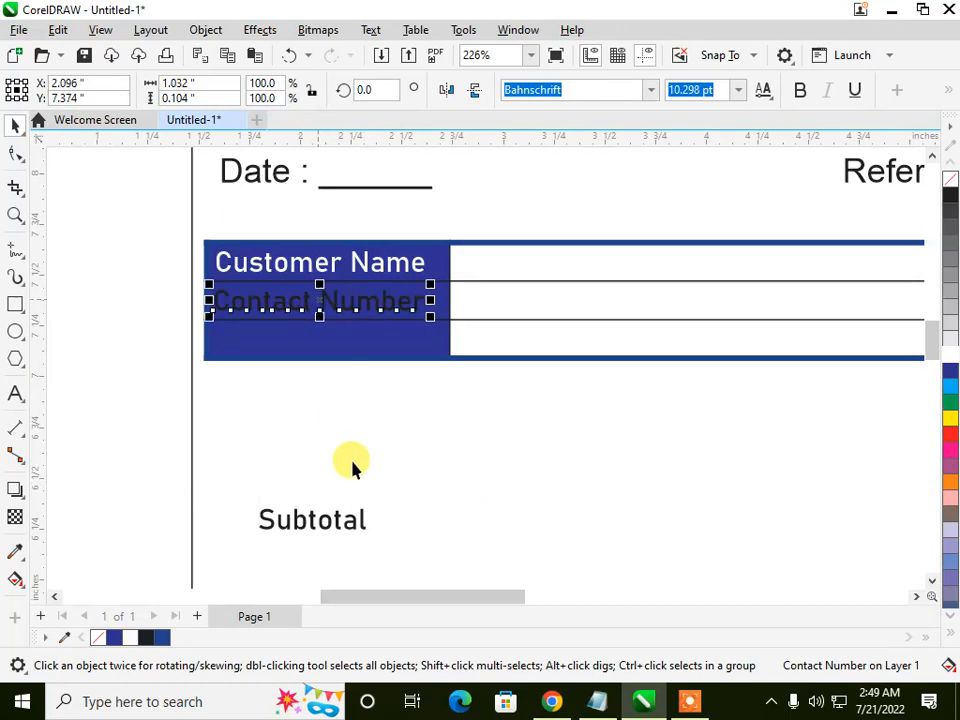
click(945, 362)
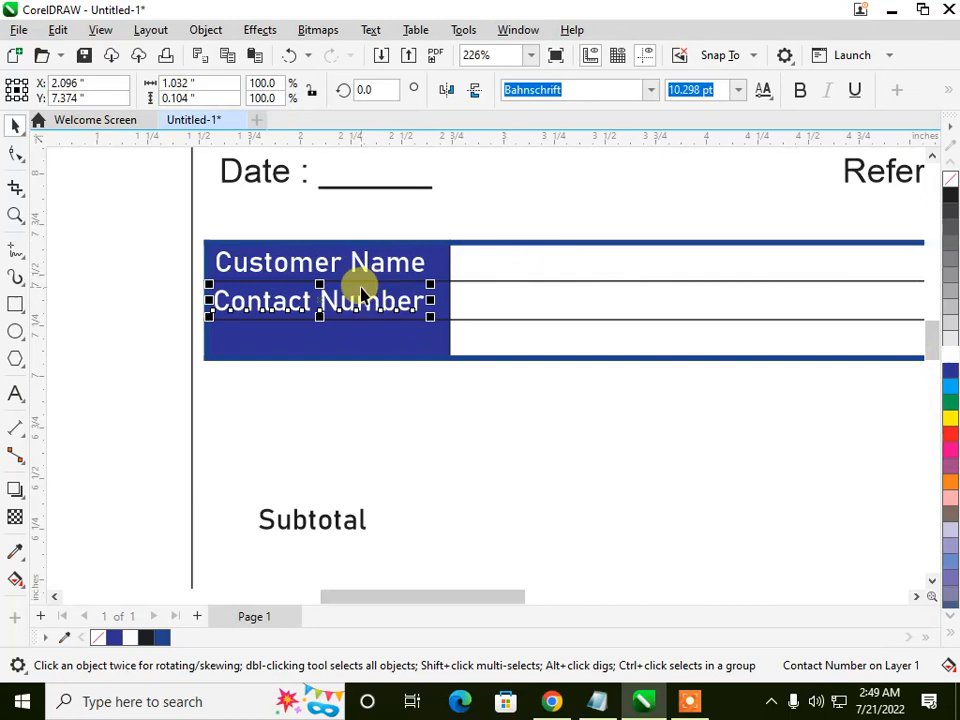
scroll(358, 286, up, 1)
scroll(358, 286, up, 1)
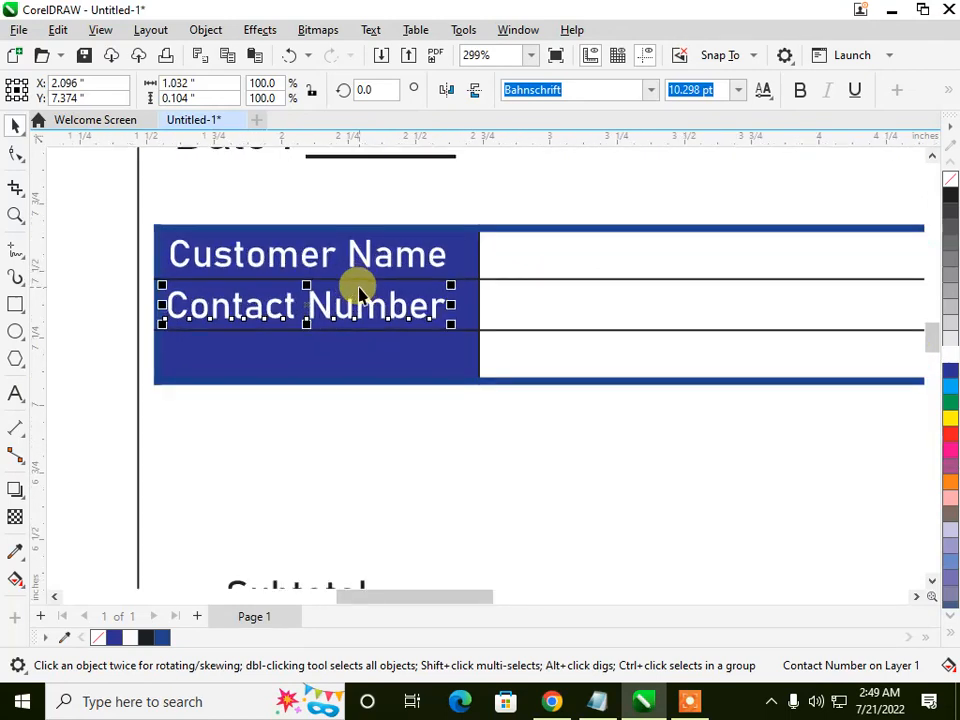
key(Right)
key(Right)
key(Right)
key(Left)
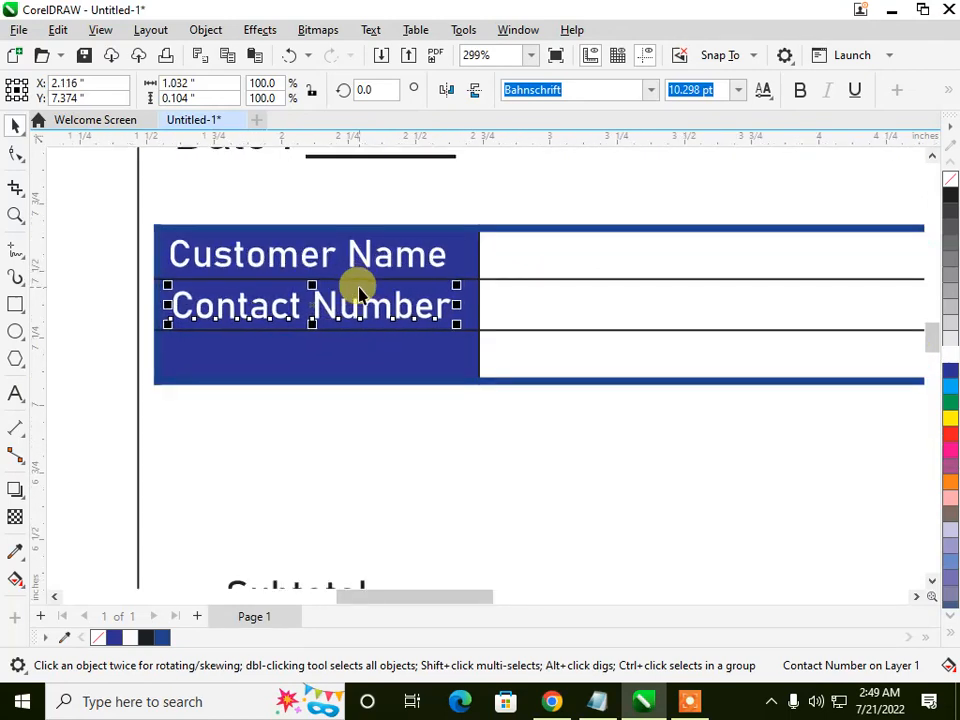
Step: Place "Subtotal" in the third blue cell of the customer table and colour it white
click(274, 584)
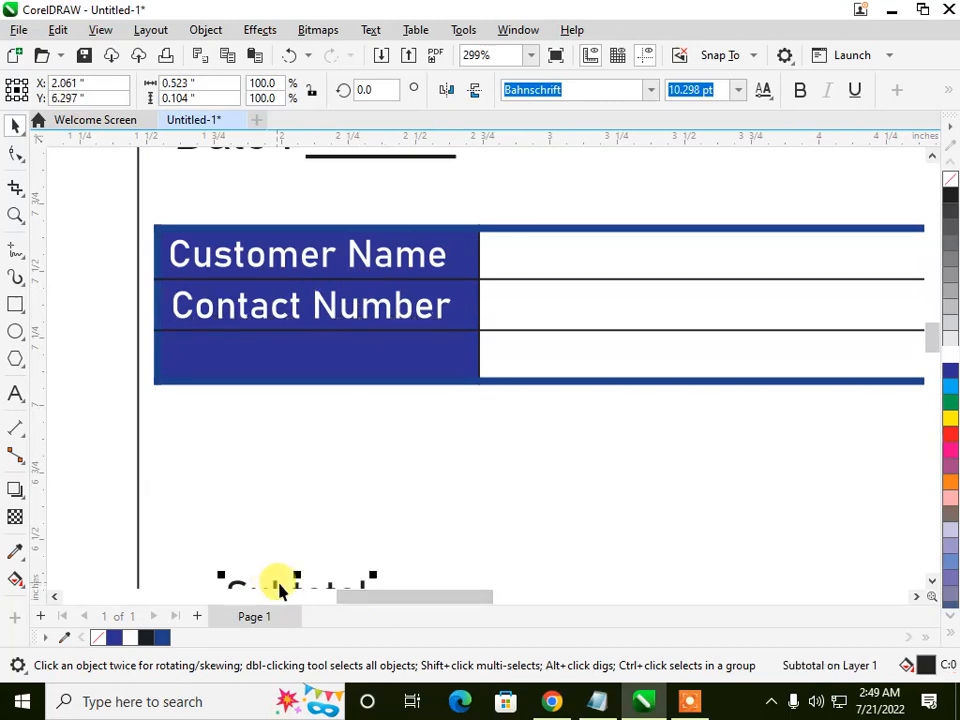
drag(297, 585, 297, 353)
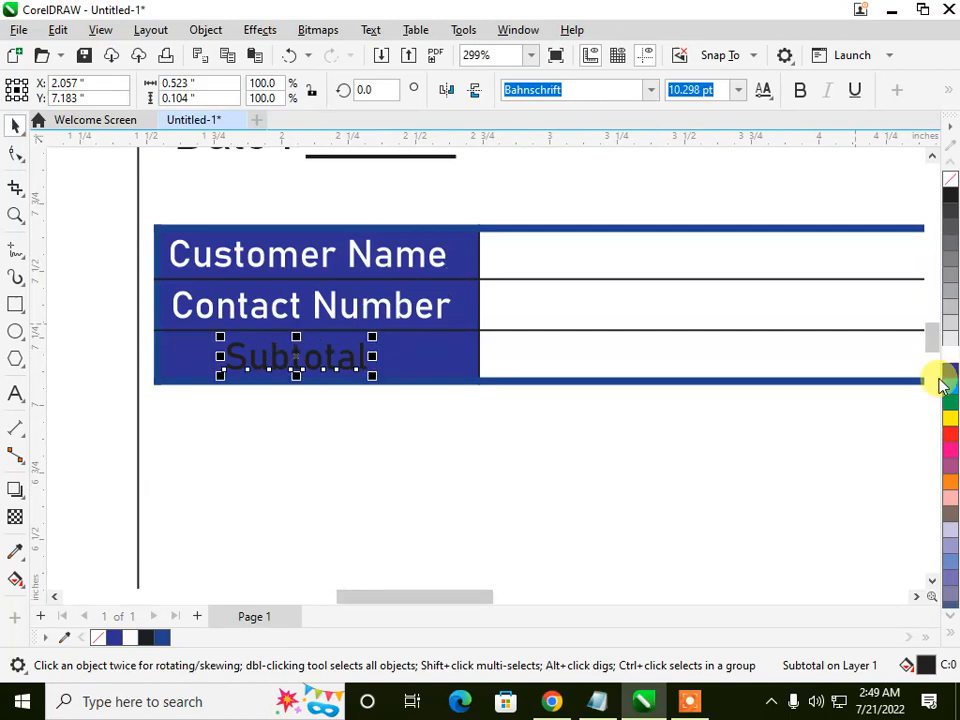
click(948, 354)
click(399, 534)
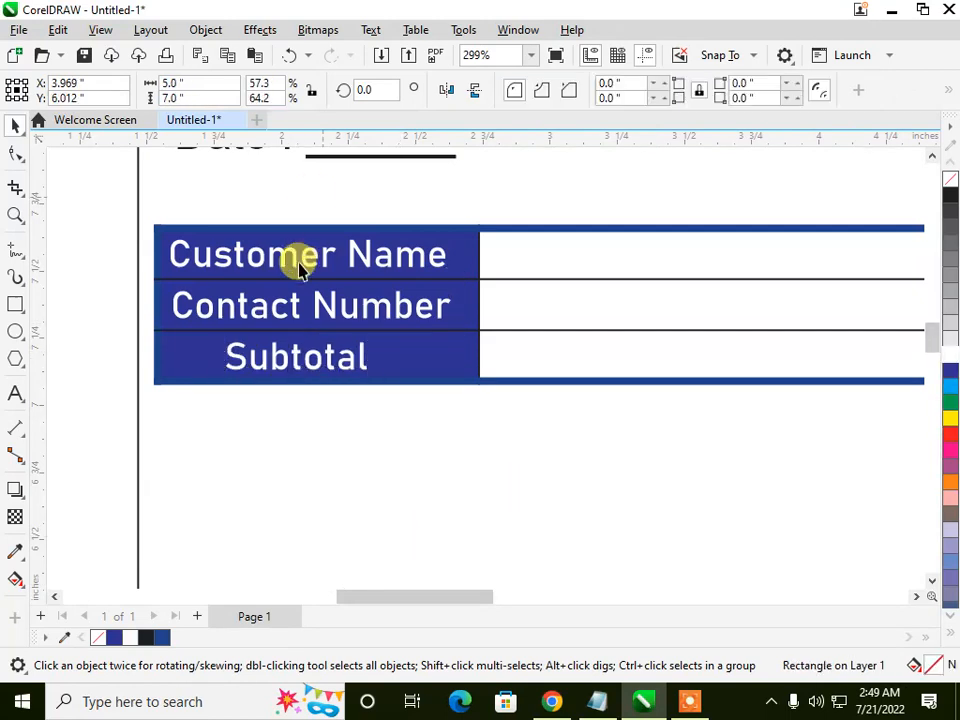
Step: Create a new table with 5 rows and 10 columns, 0.3 in high and 1 in wide
scroll(300, 257, down, 2)
scroll(286, 289, down, 2)
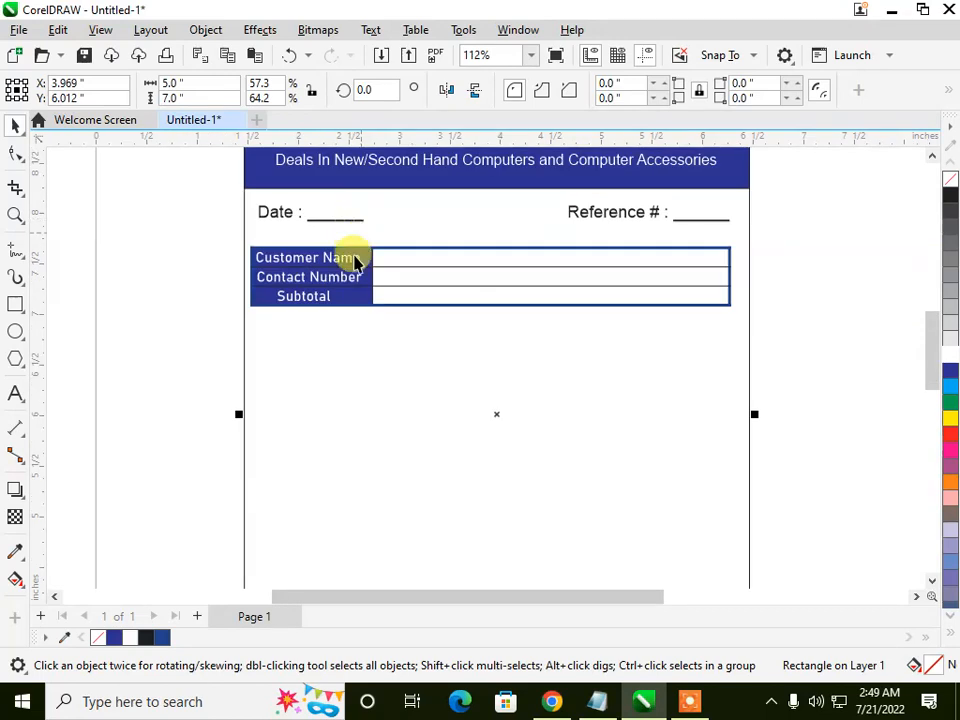
scroll(330, 300, down, 3)
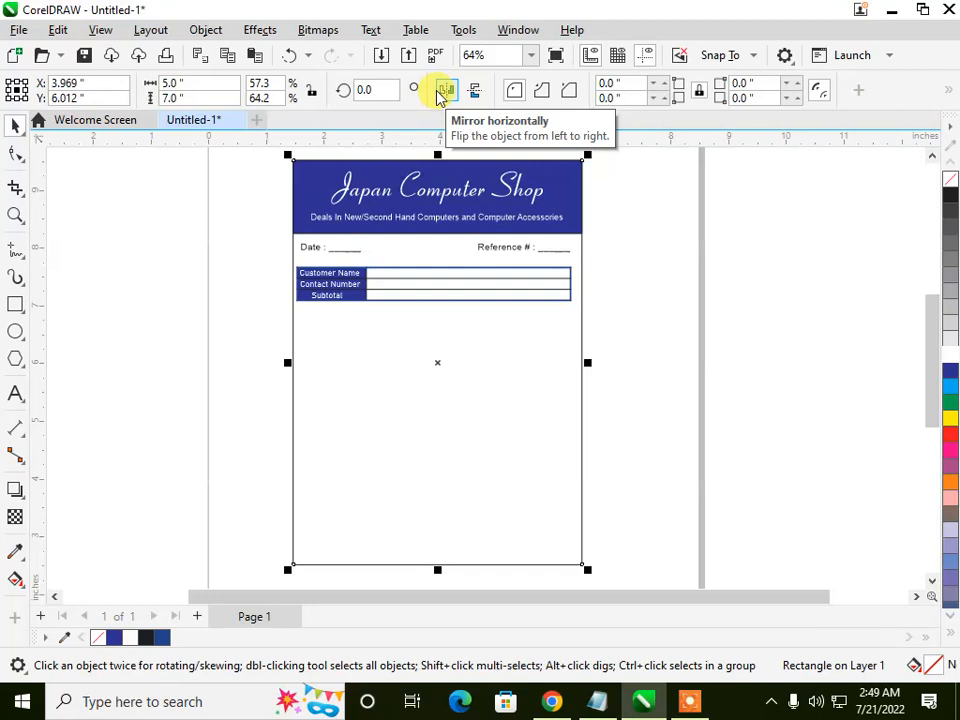
click(418, 32)
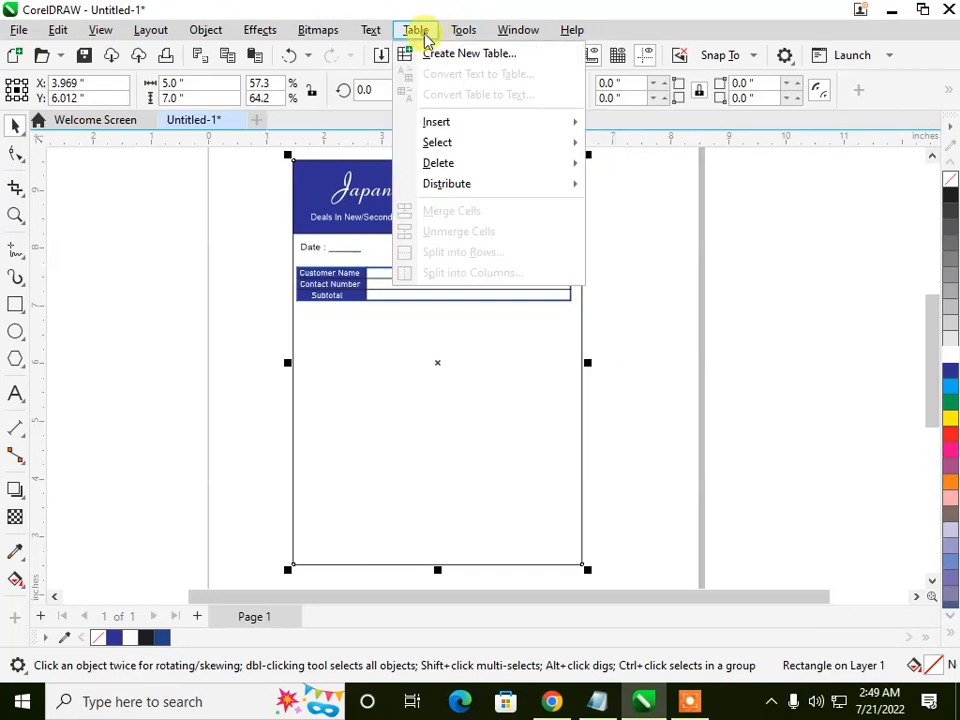
click(437, 57)
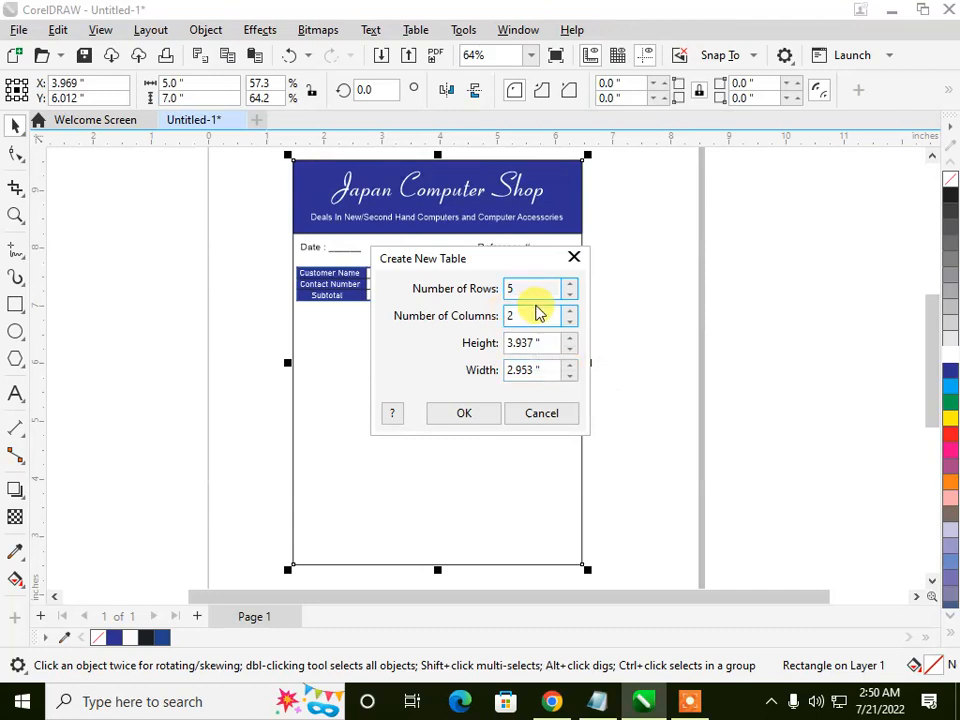
double_click(529, 315)
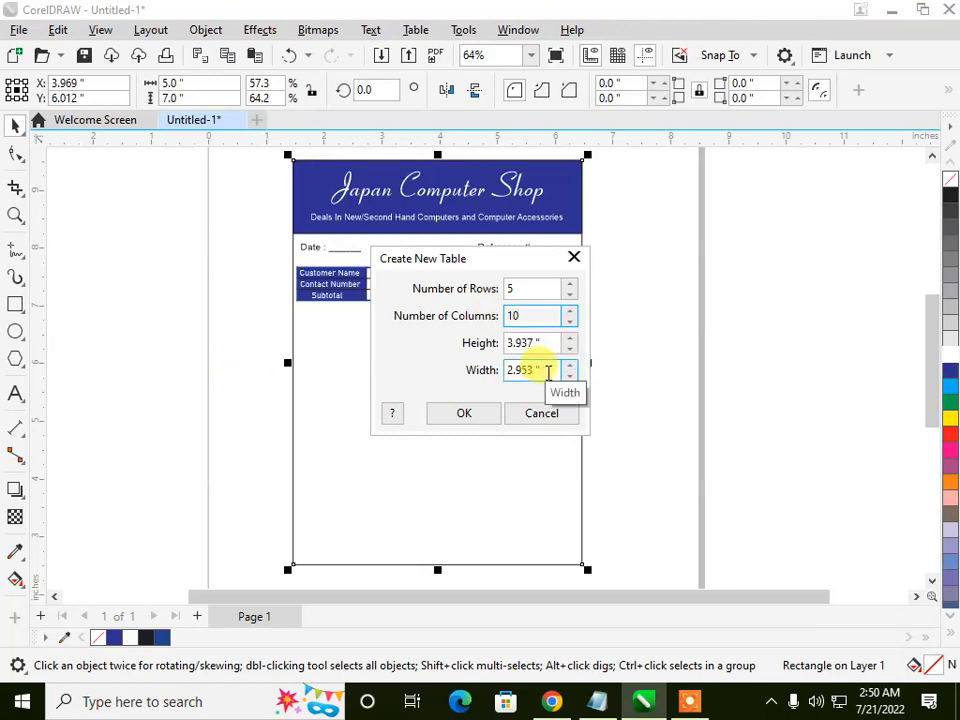
double_click(547, 370)
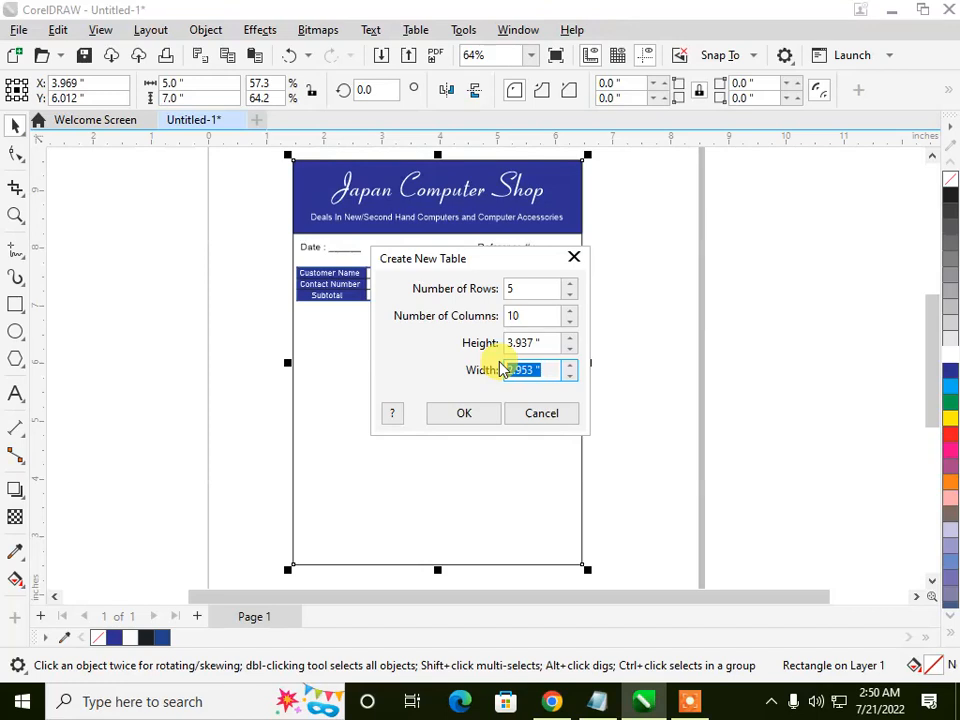
click(547, 344)
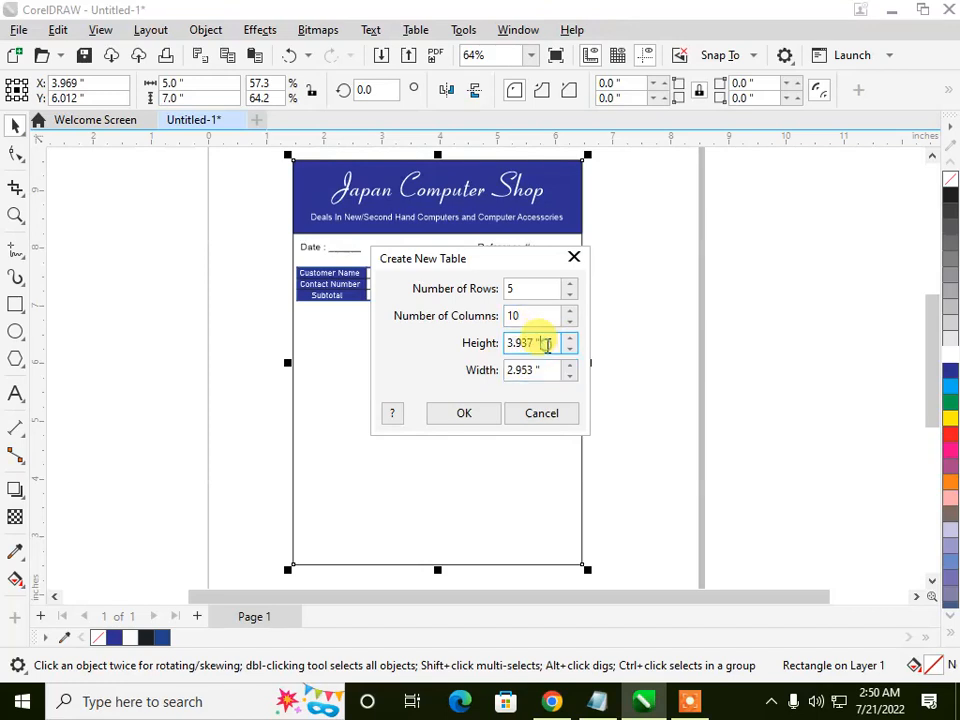
drag(549, 344, 480, 343)
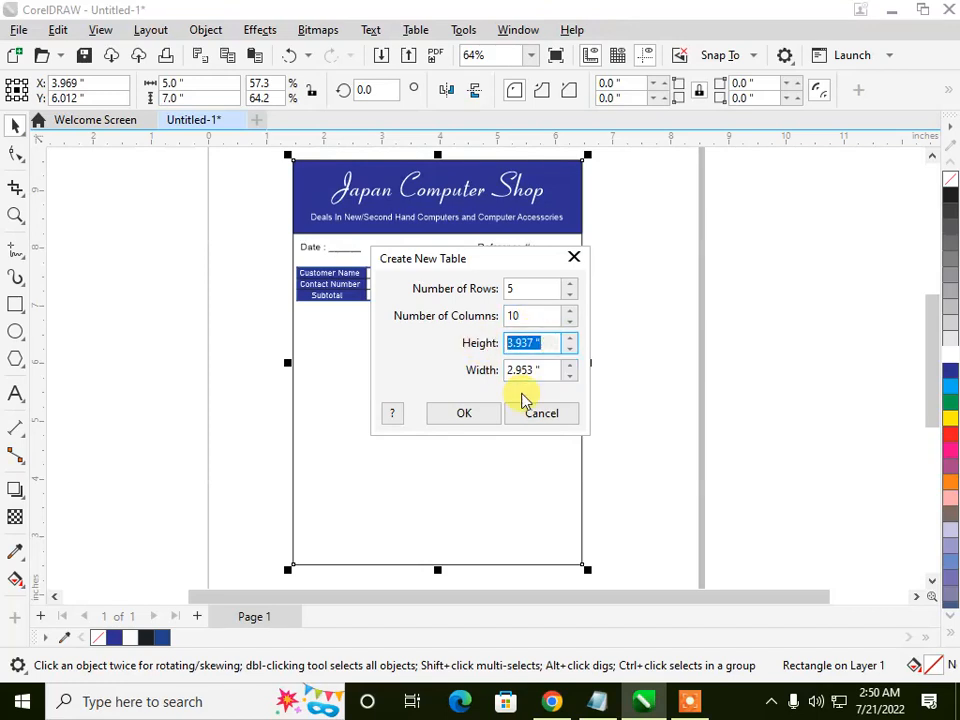
text(0.3)
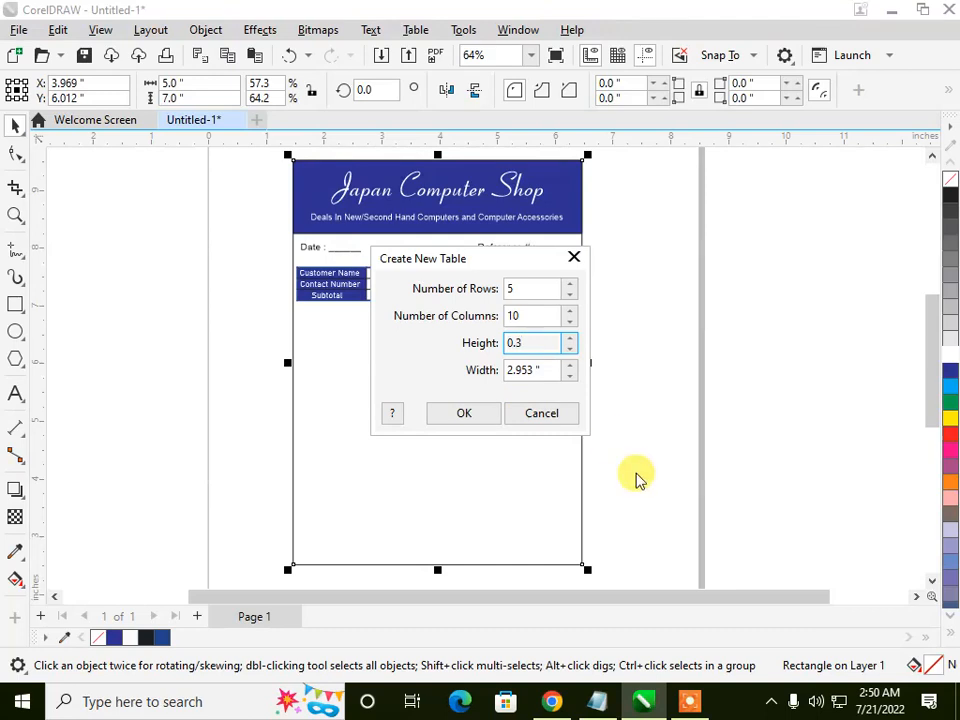
drag(544, 371, 490, 373)
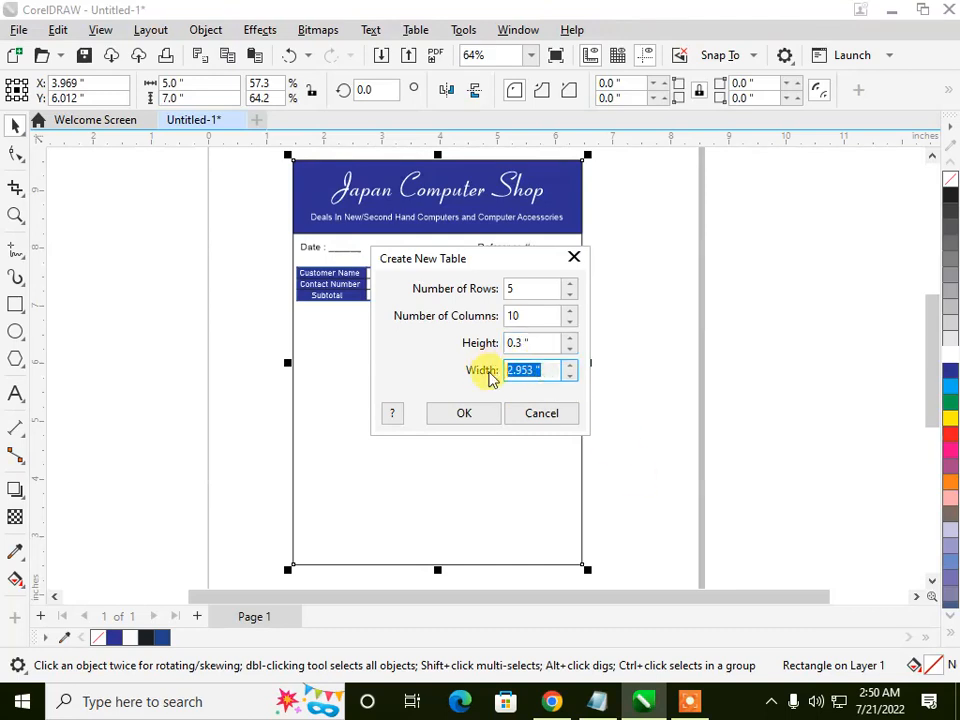
text(1)
click(466, 413)
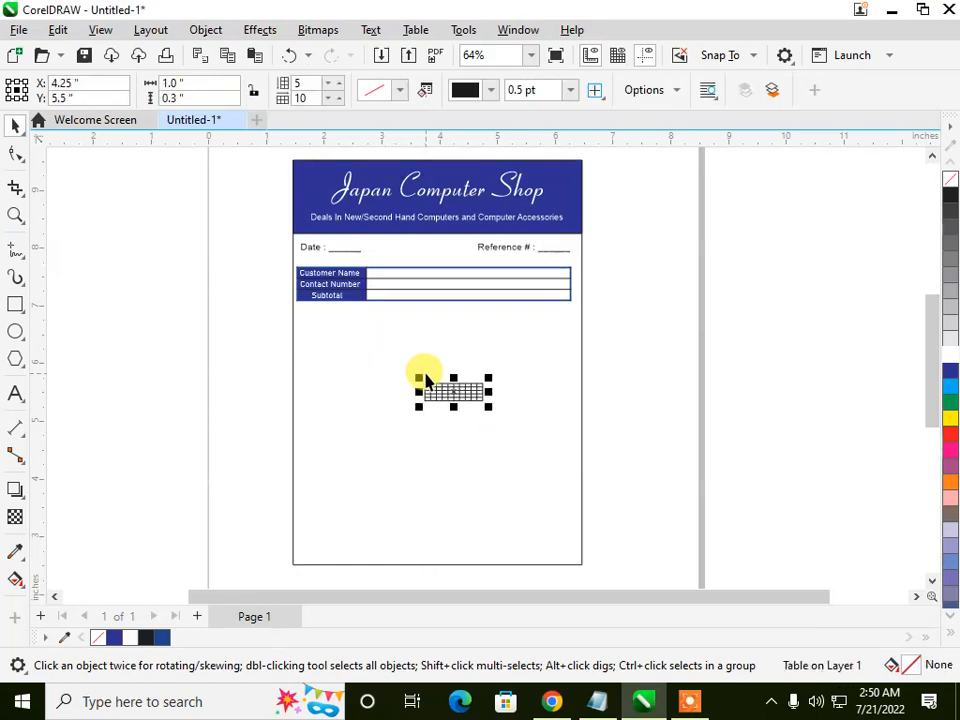
Step: Place the new table below the customer table and stretch it to about 4.71 by 2.19 in
scroll(425, 380, up, 2)
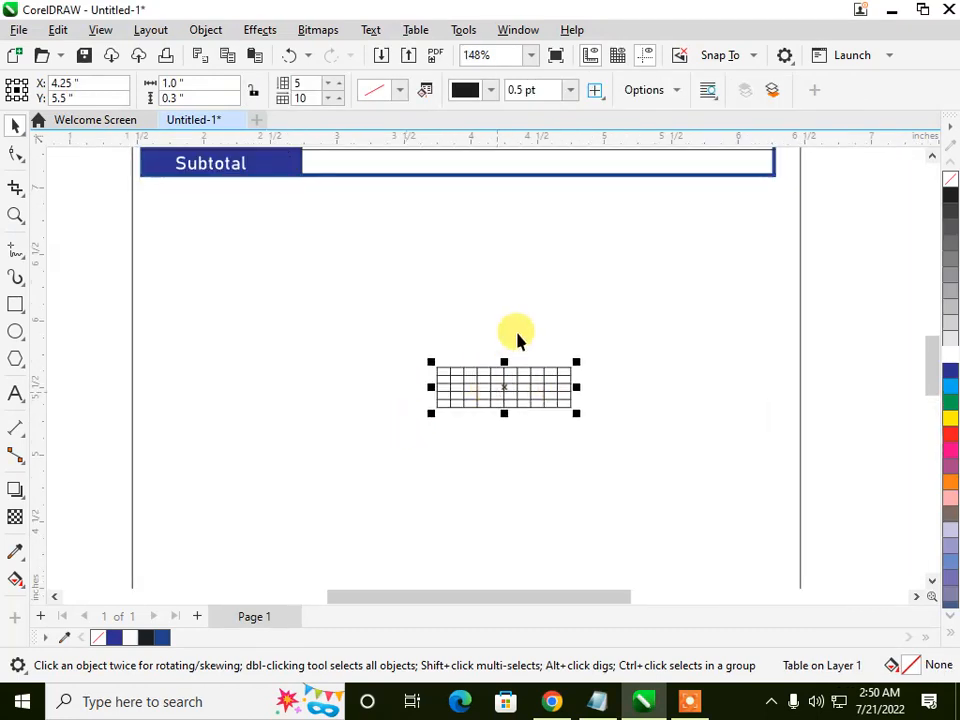
scroll(510, 345, down, 2)
drag(491, 370, 686, 461)
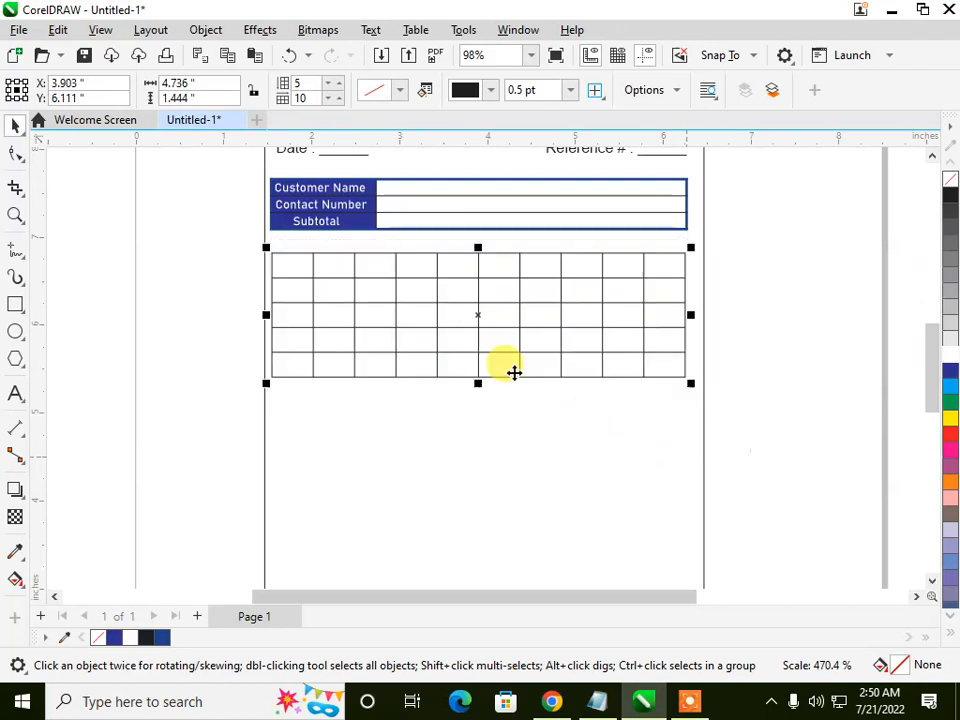
drag(476, 385, 476, 458)
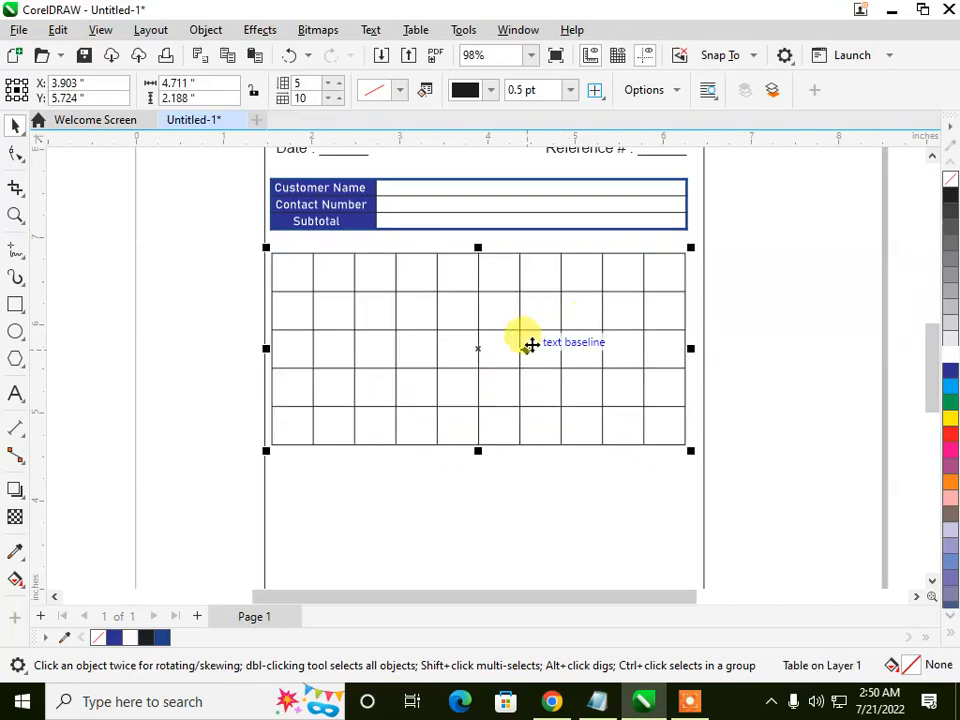
Step: Enter "Sno" in the first header cell of the new table
scroll(439, 257, down, 2)
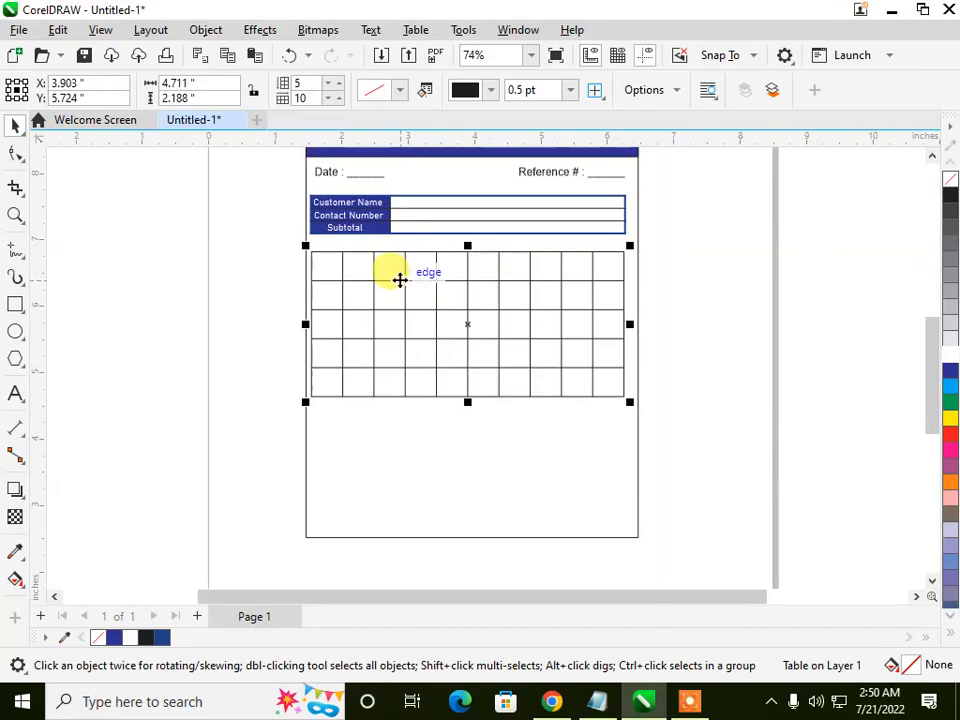
scroll(401, 280, up, 2)
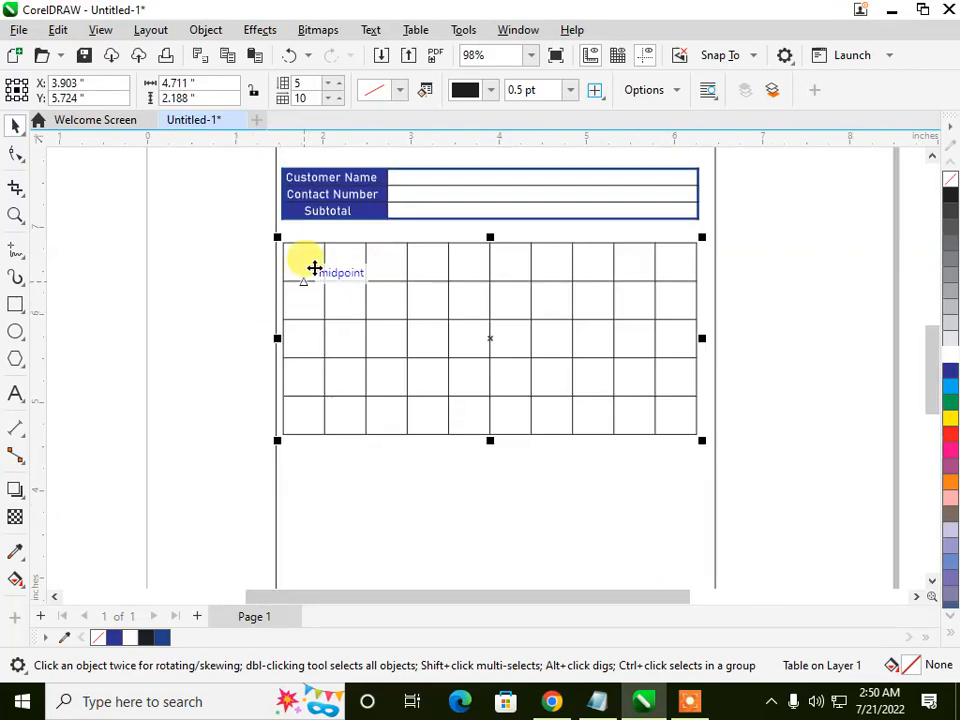
click(315, 263)
click(312, 266)
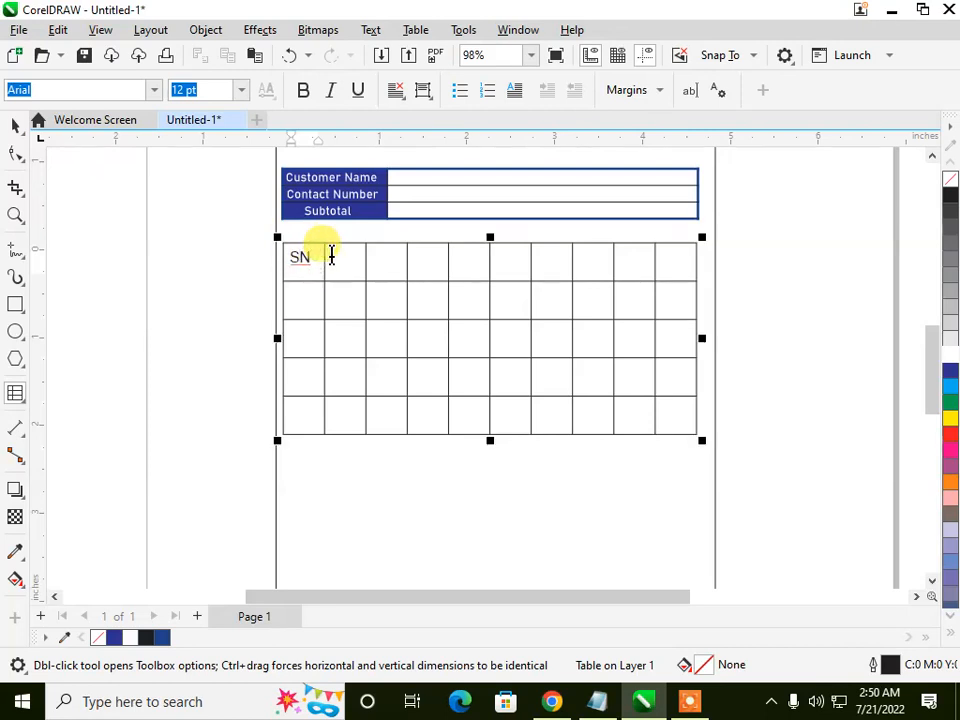
text(o)
Step: Undo the trial widening of the second column and delete the 5-row, 10-column table
drag(367, 260, 407, 262)
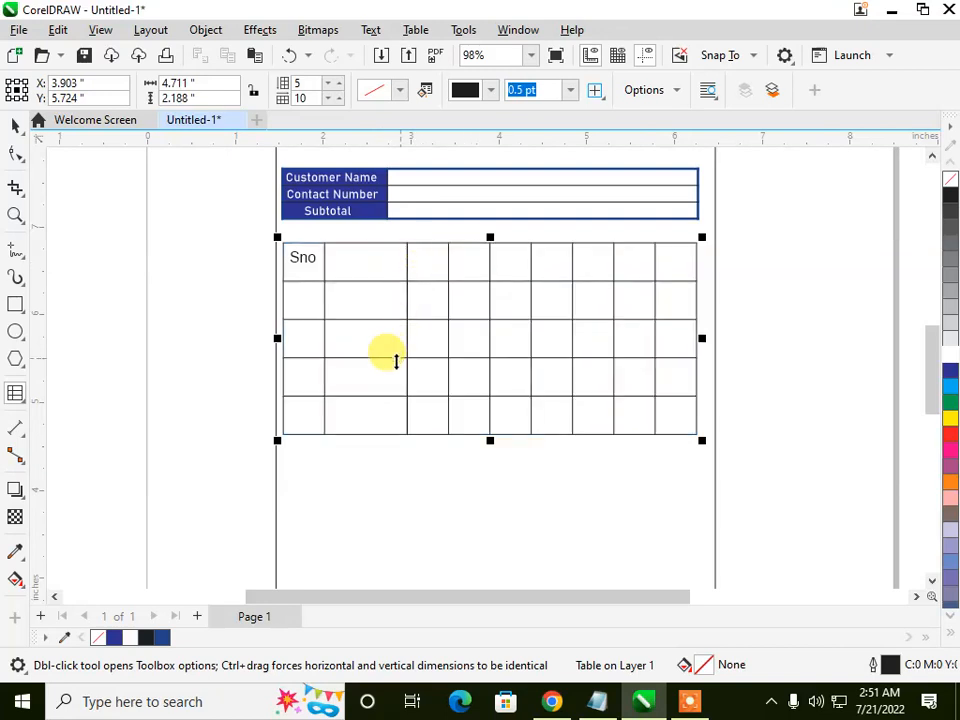
key(ctrl+z)
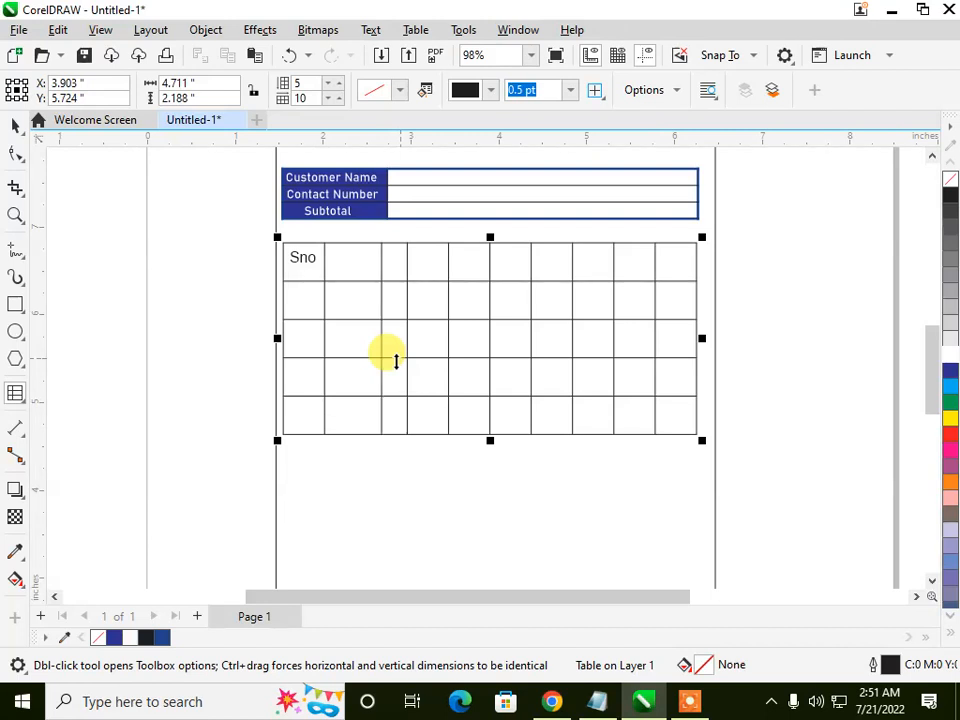
click(8, 124)
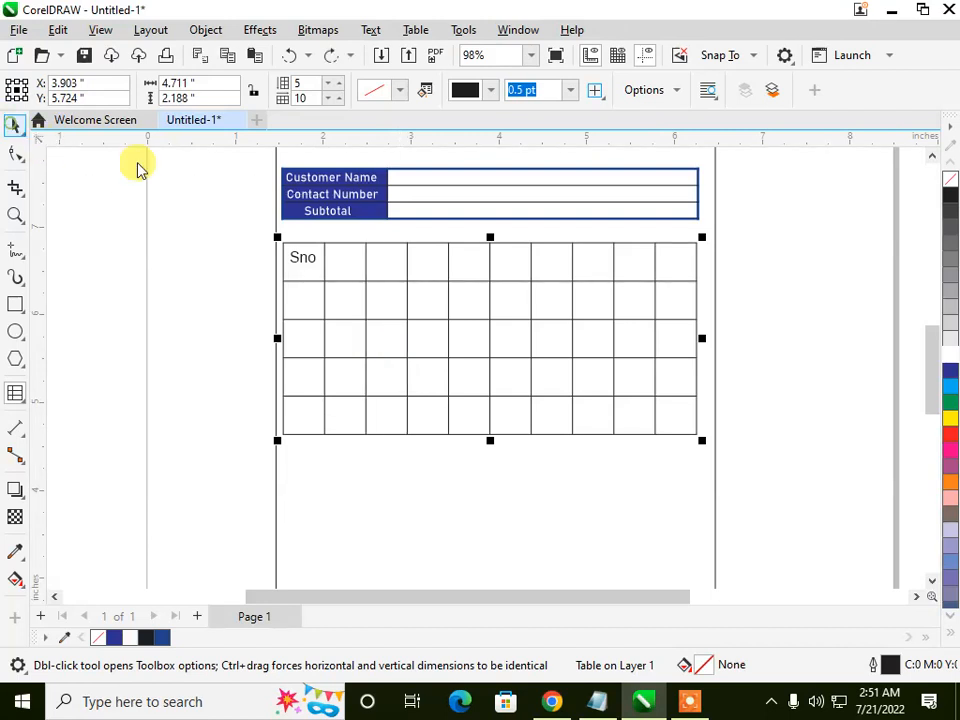
key(Delete)
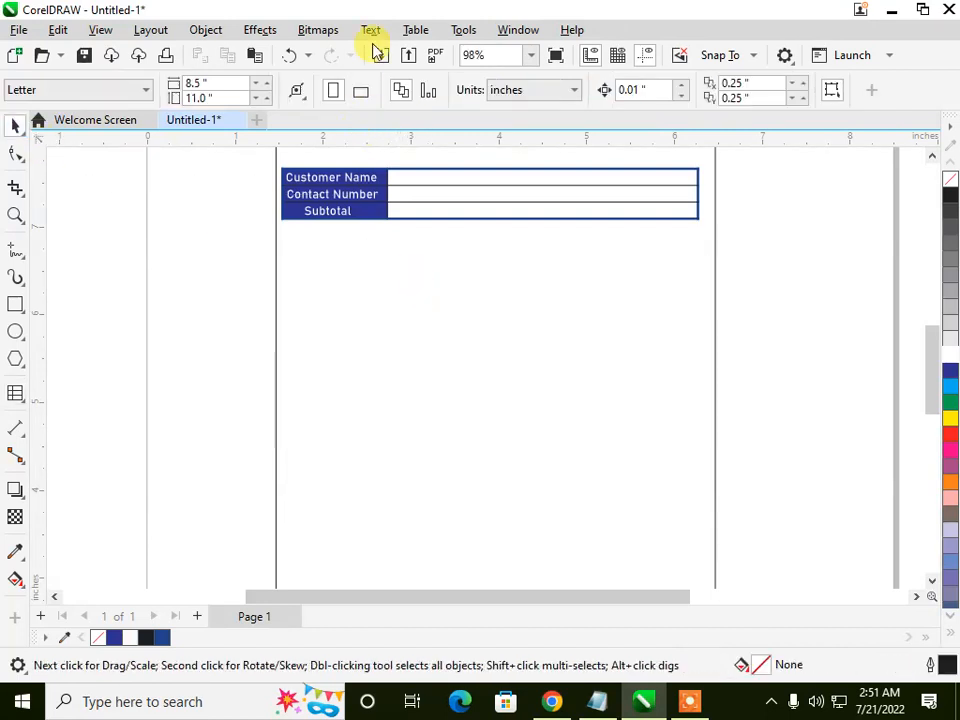
Step: Create a new table with 10 rows and 5 columns, keeping the 0.3 in height and 1 in width
click(410, 29)
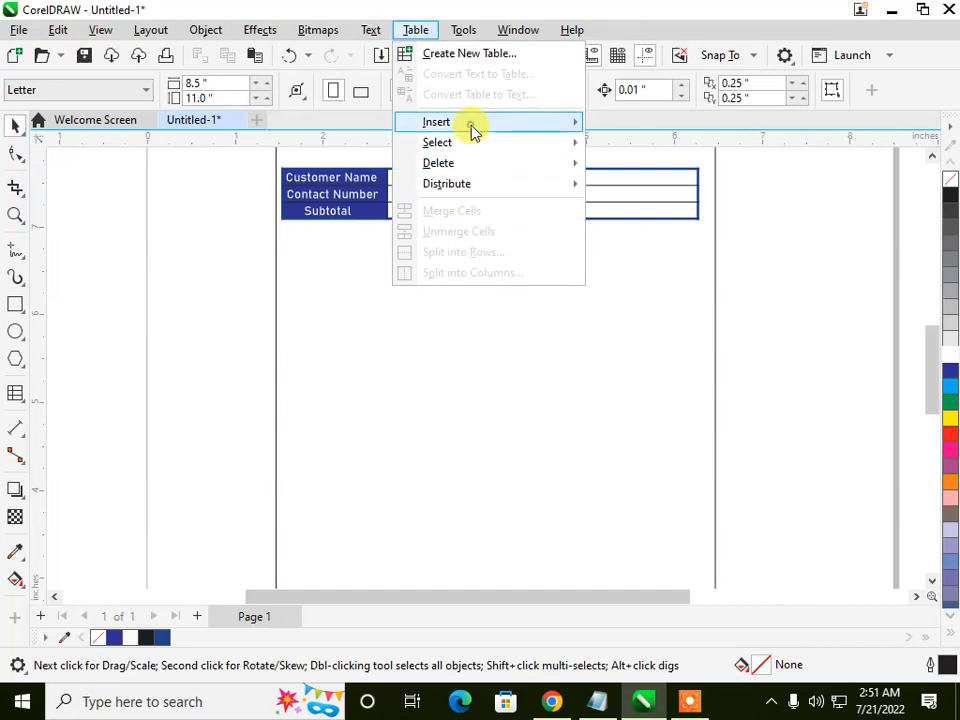
click(454, 56)
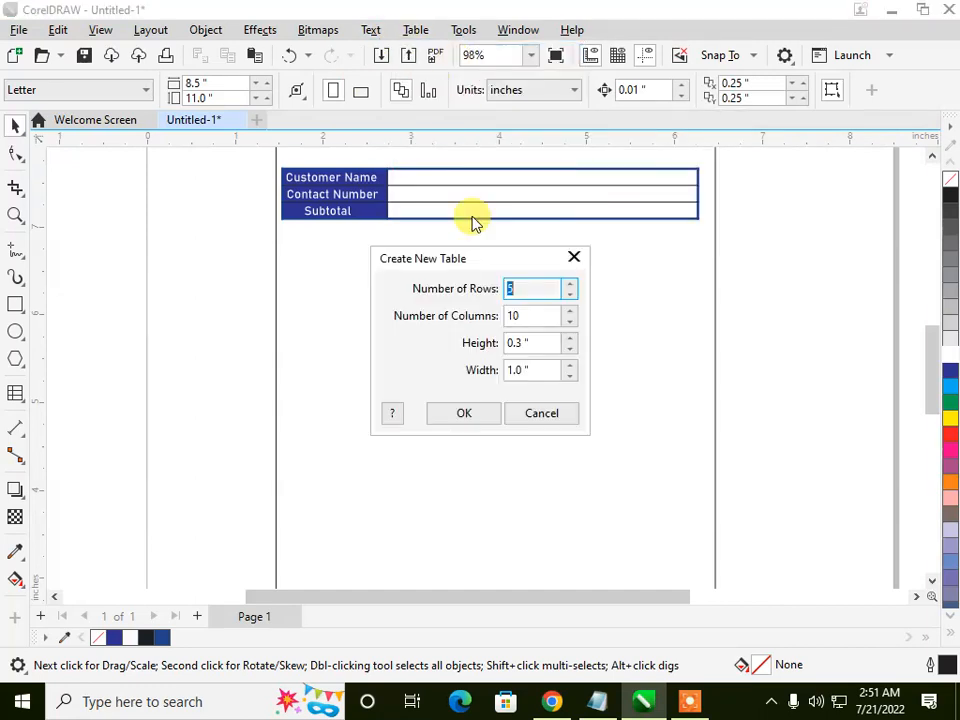
drag(526, 285, 490, 293)
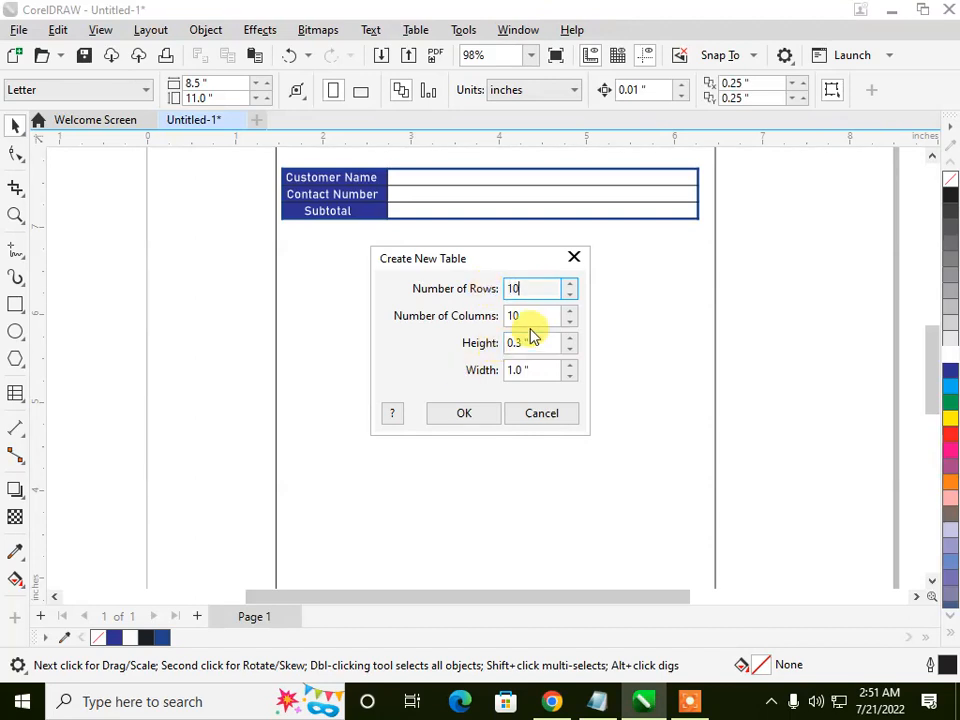
drag(532, 313, 492, 335)
text(5)
key(Return)
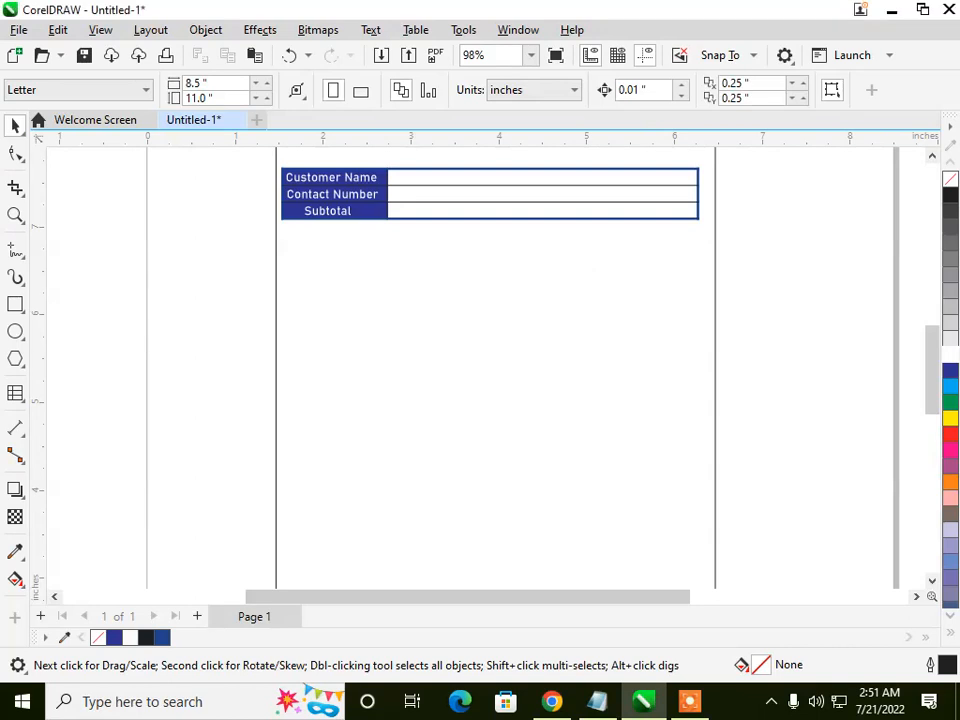
Step: Place the new 10-row table below the customer table and stretch it to about 4.67 by 2.22 in
drag(472, 341, 284, 252)
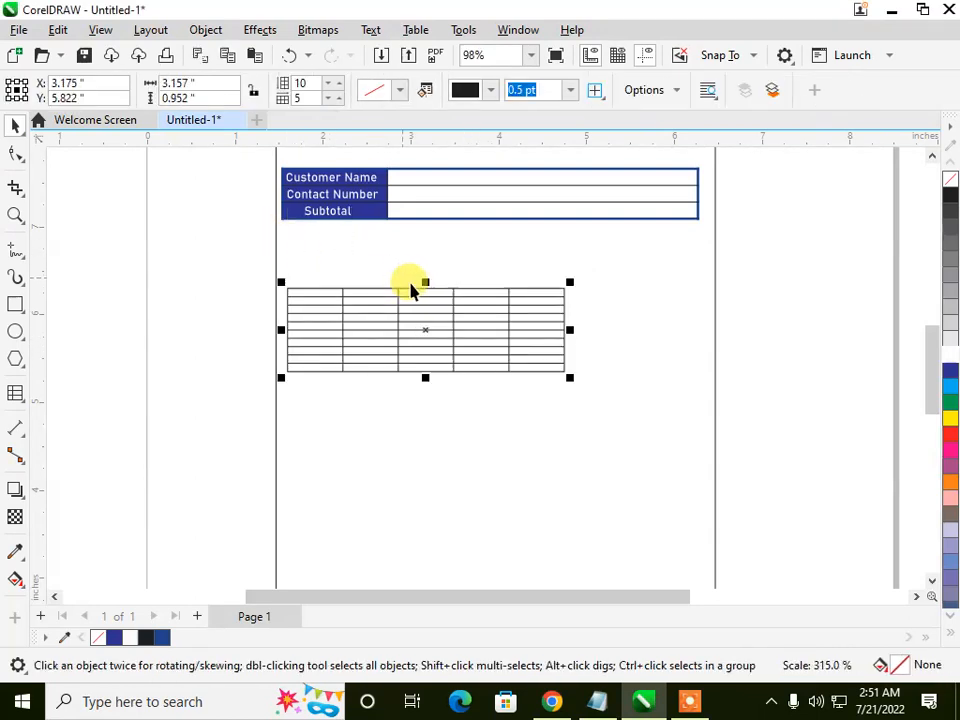
drag(425, 281, 432, 238)
drag(568, 375, 699, 514)
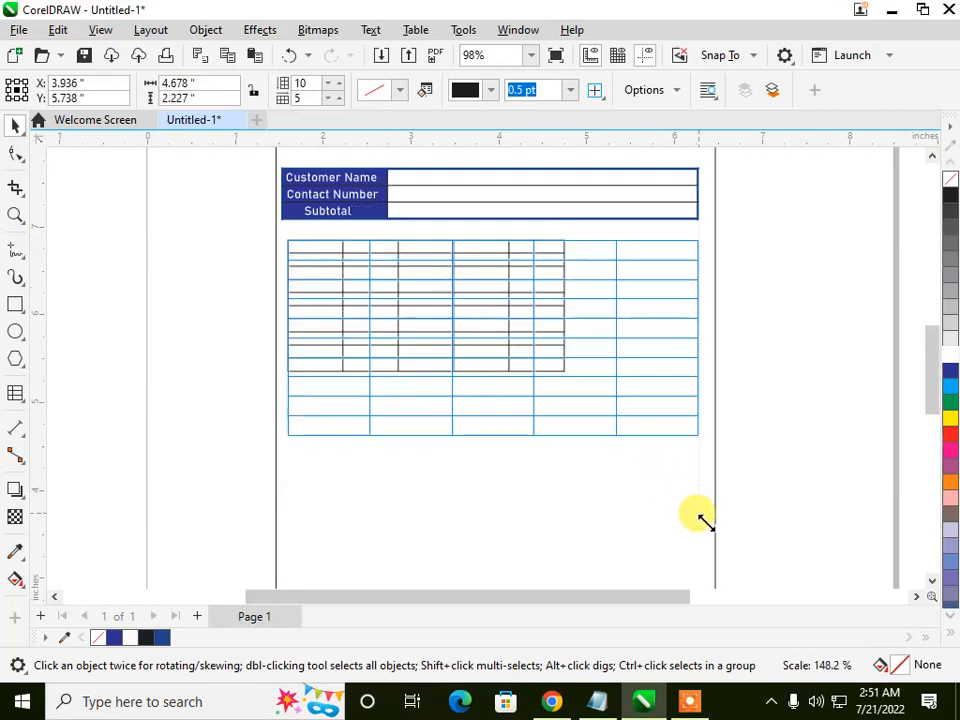
double_click(329, 251)
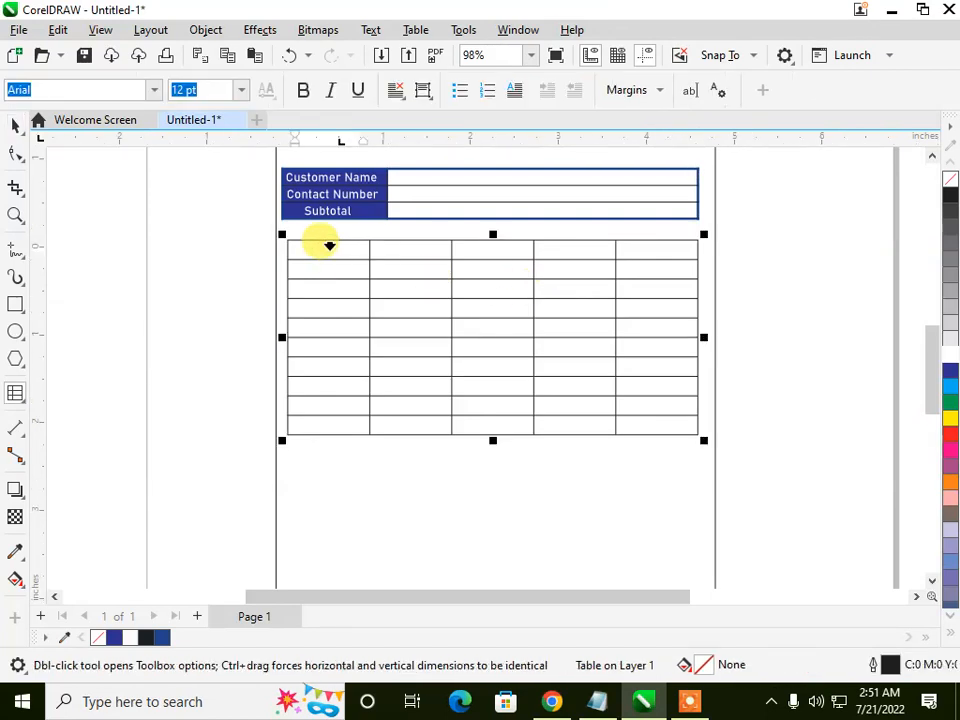
drag(320, 255, 329, 285)
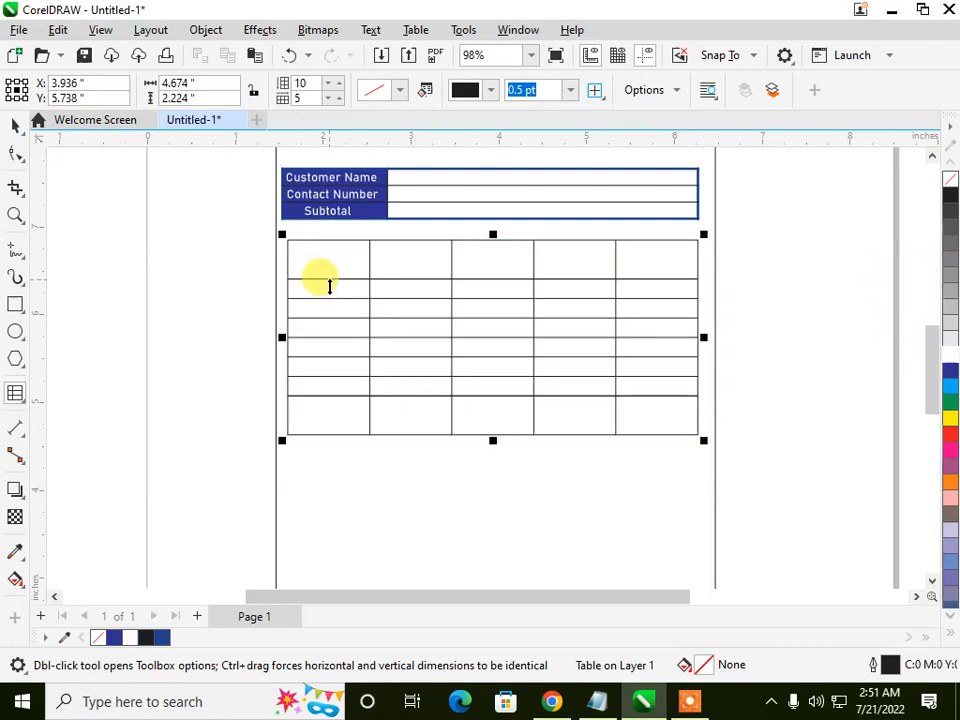
key(ctrl+z)
key(ctrl+z)
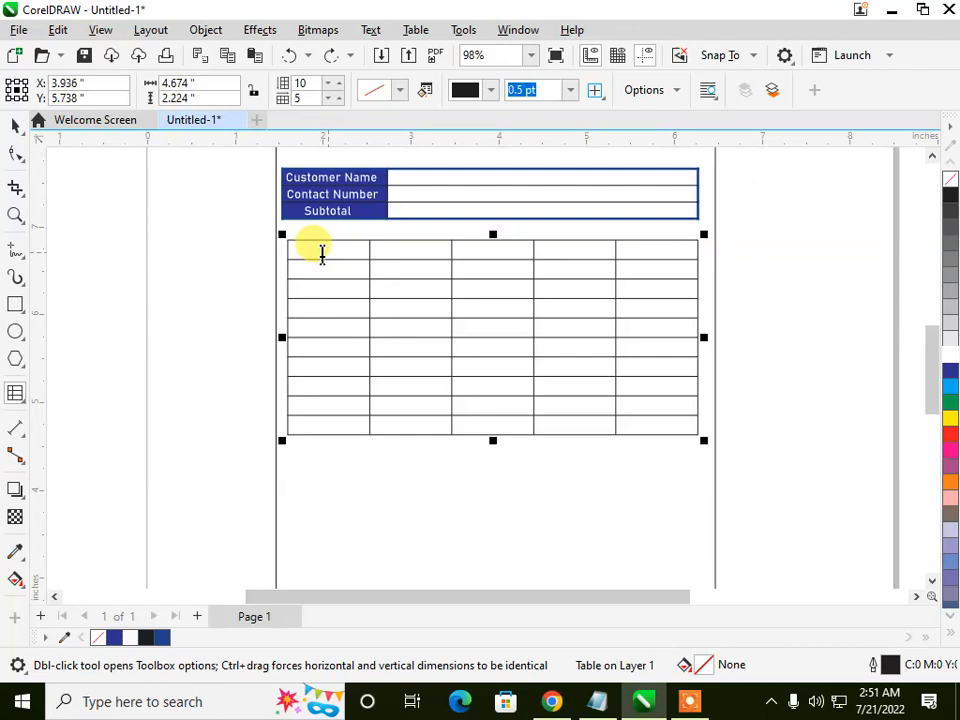
Step: Select the first column of the item table and narrow it to about 0.56 in
click(322, 254)
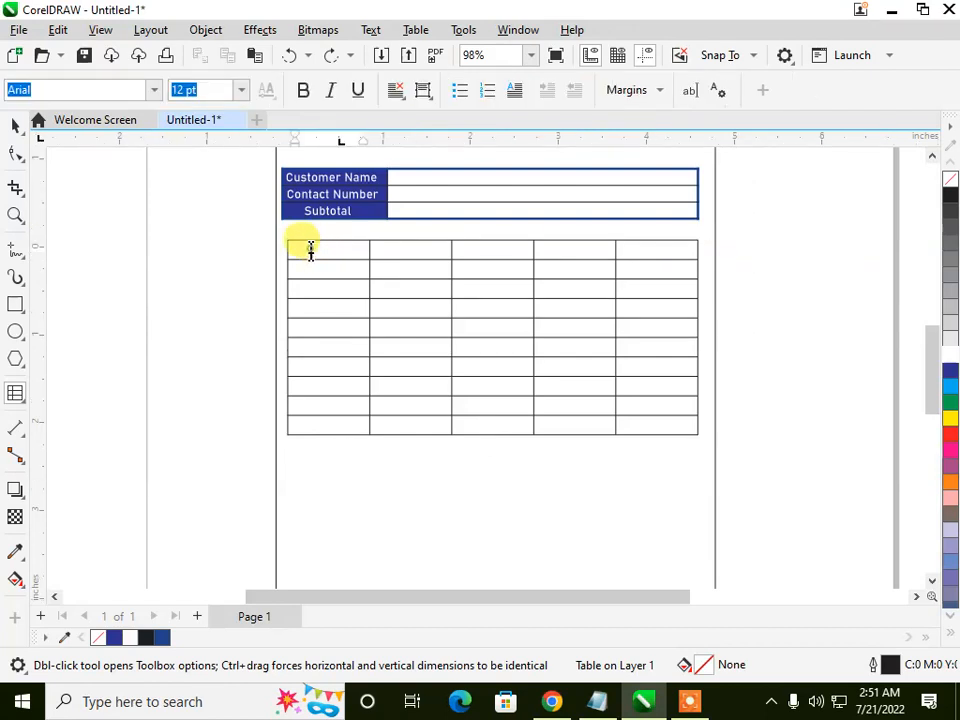
click(311, 249)
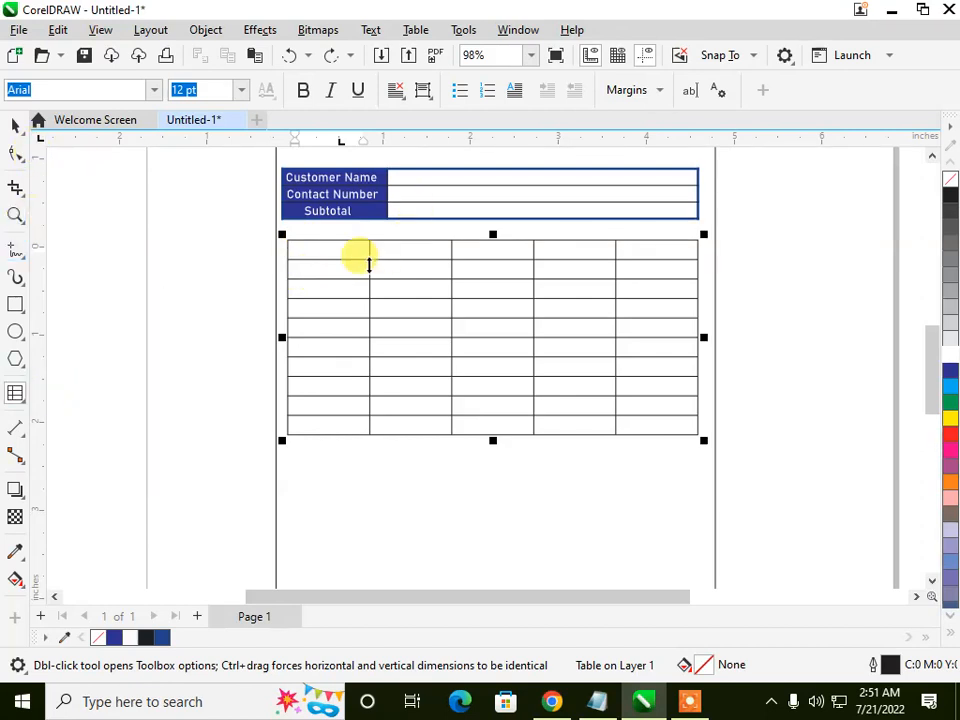
drag(353, 254, 331, 421)
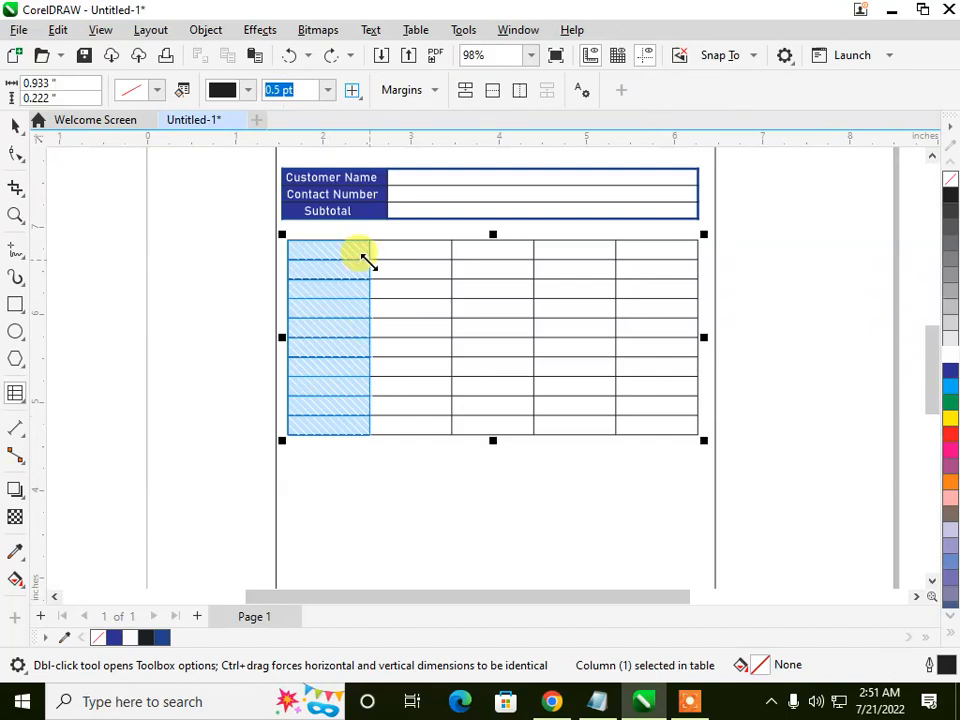
drag(367, 272, 337, 272)
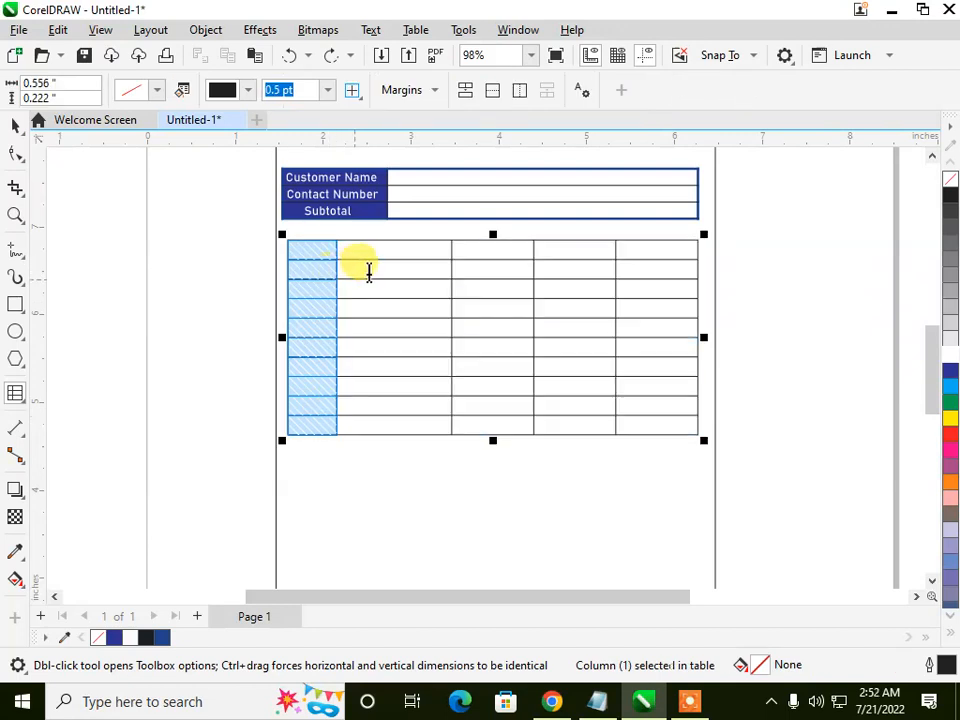
click(308, 250)
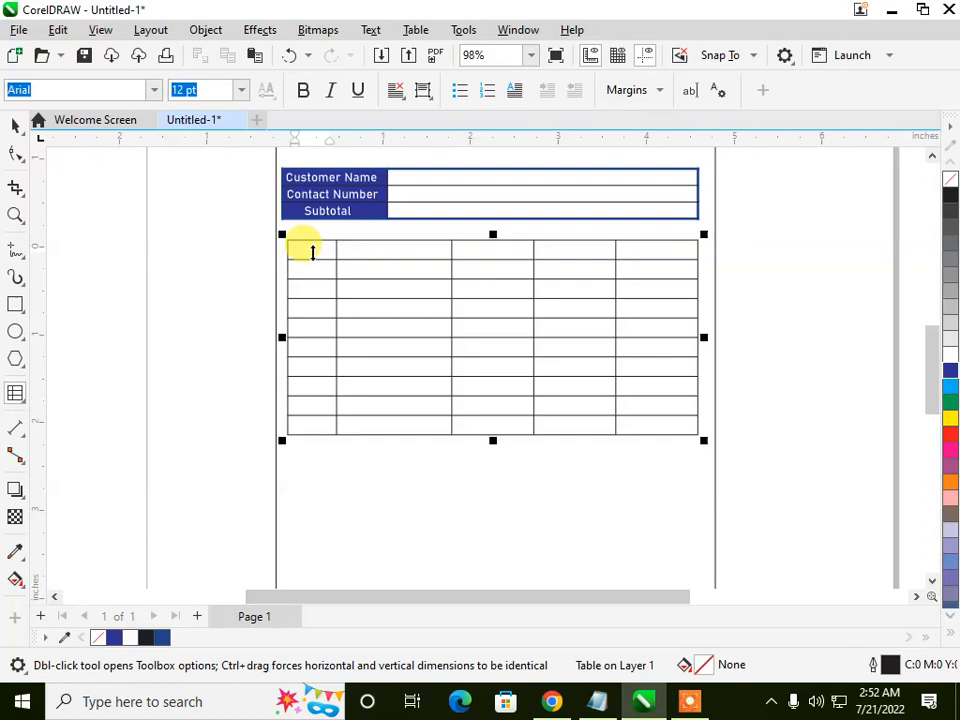
key(Escape)
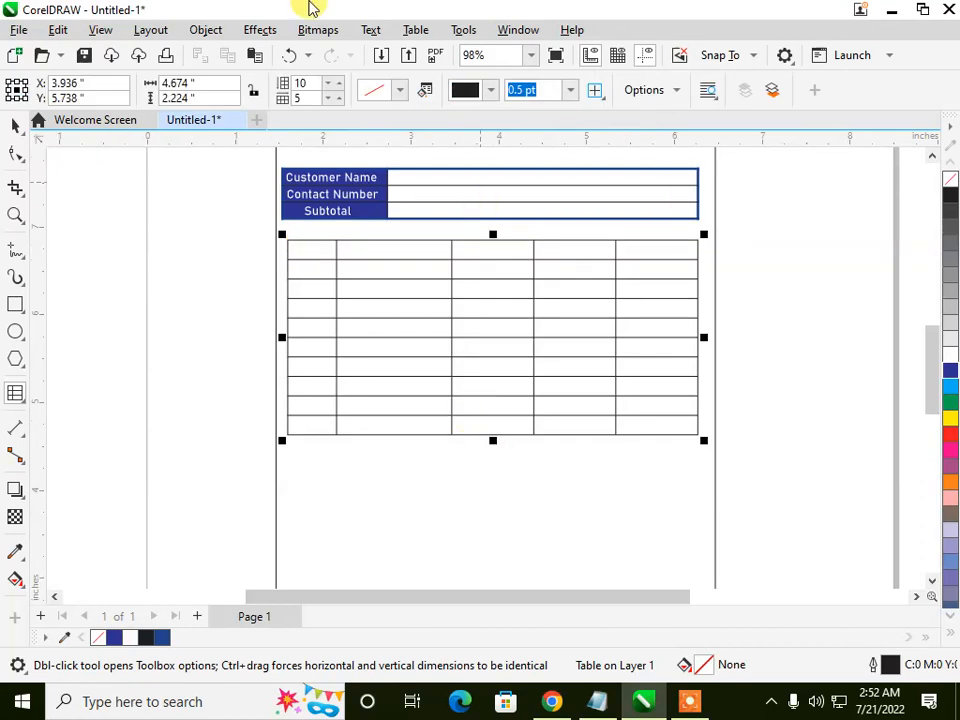
scroll(268, 248, up, 2)
scroll(268, 248, up, 3)
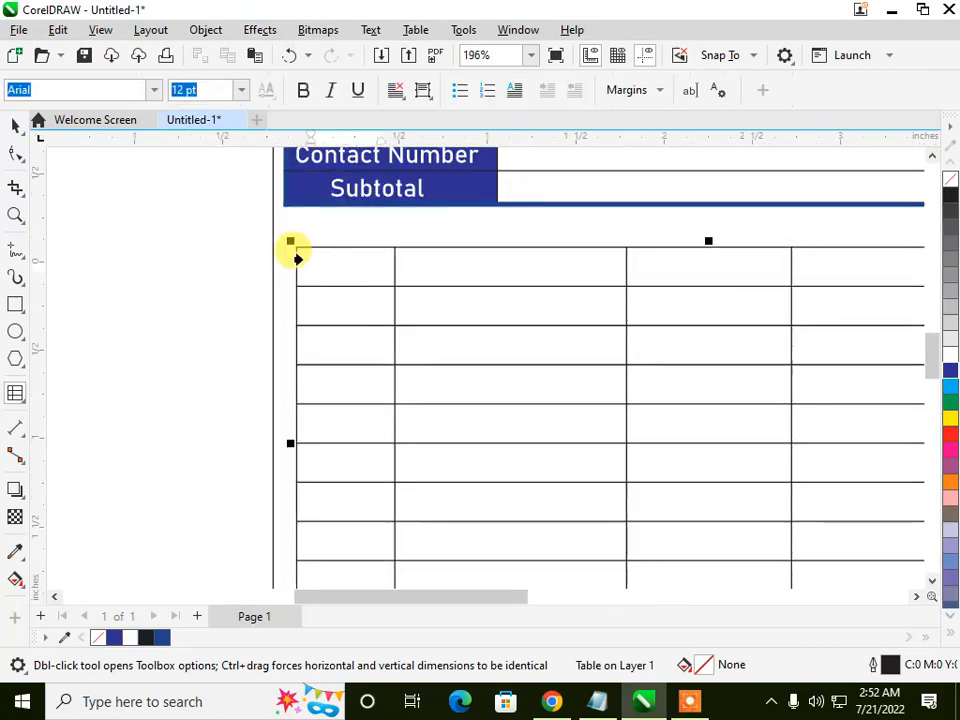
click(341, 268)
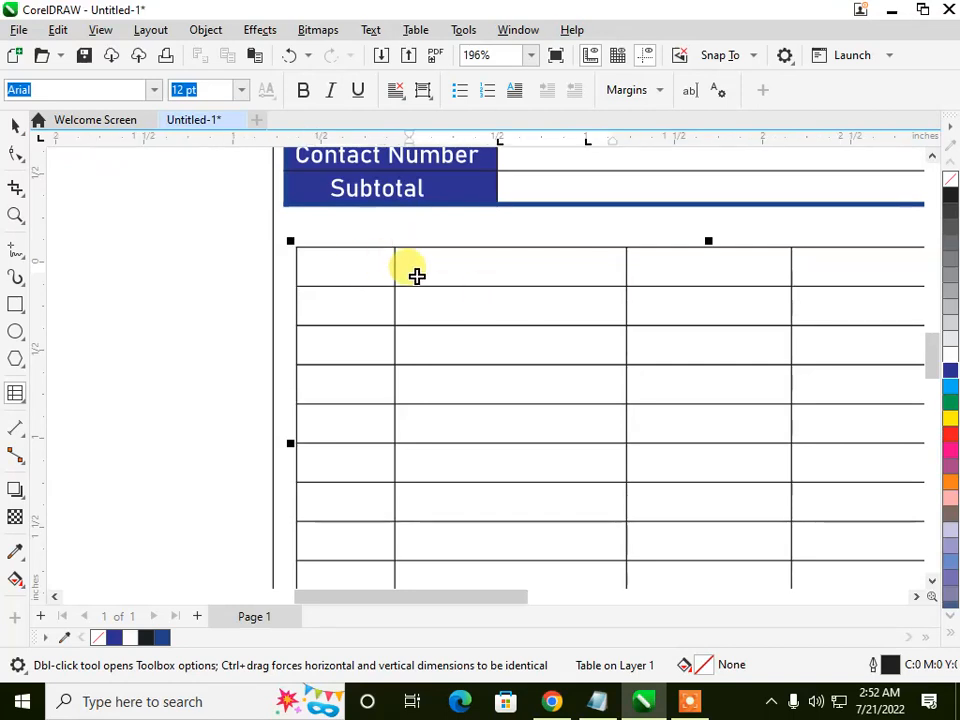
click(340, 268)
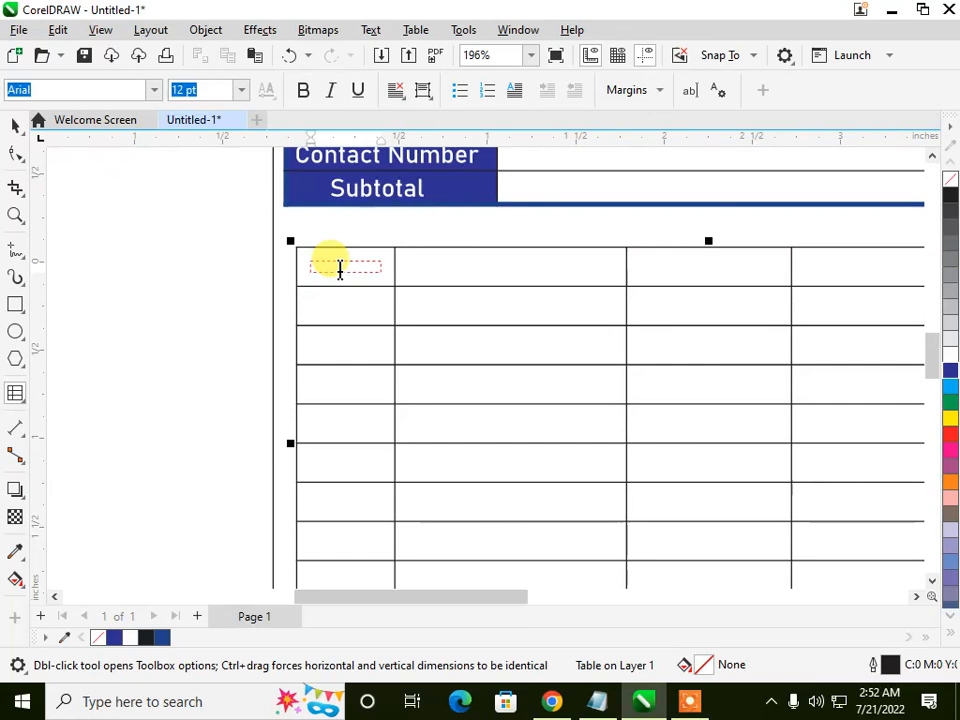
click(276, 260)
click(334, 268)
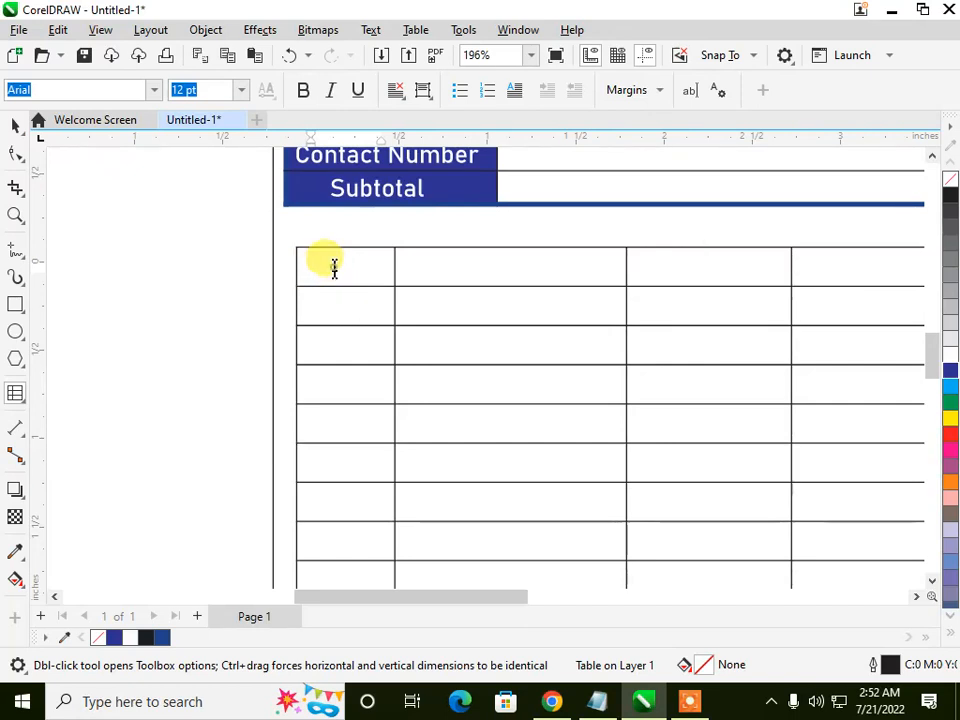
click(297, 272)
click(414, 268)
click(363, 272)
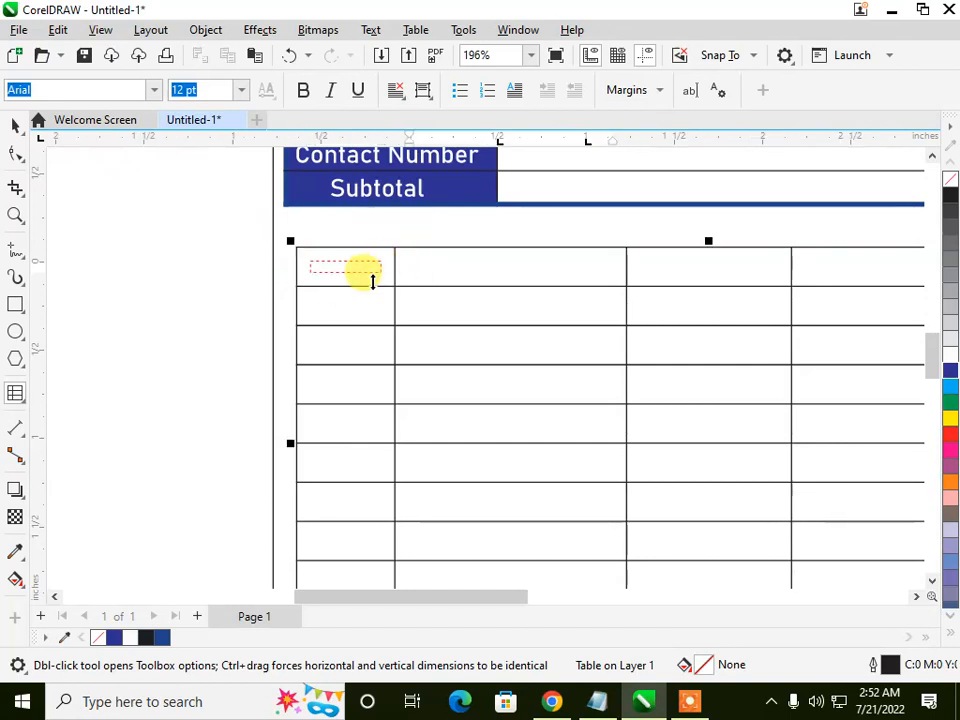
key(ctrl+space)
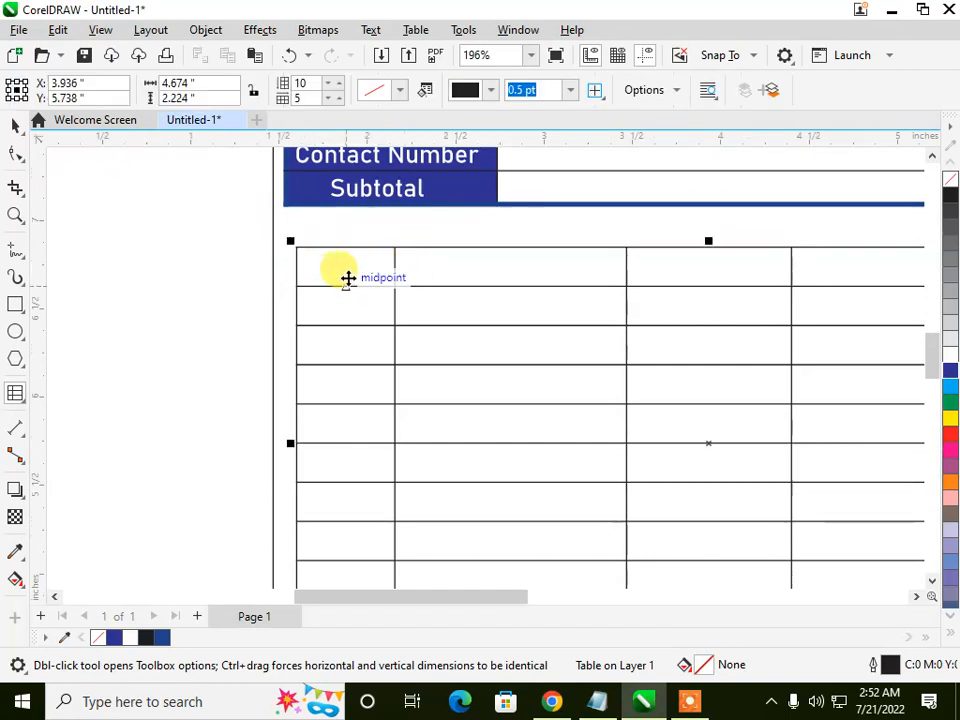
click(348, 273)
scroll(354, 268, down, 4)
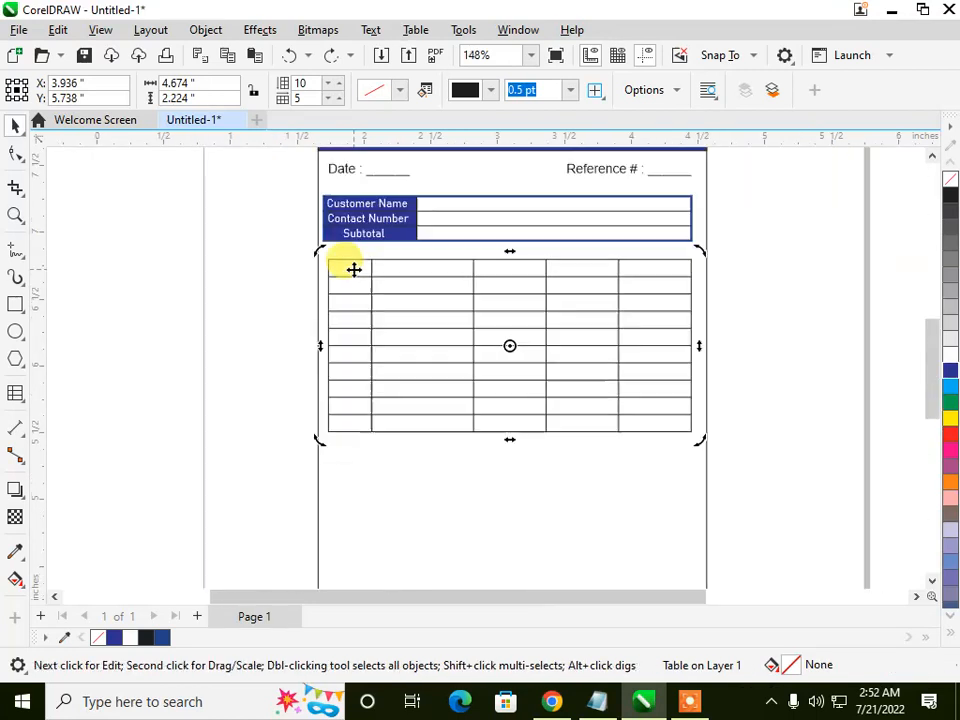
click(245, 307)
click(356, 276)
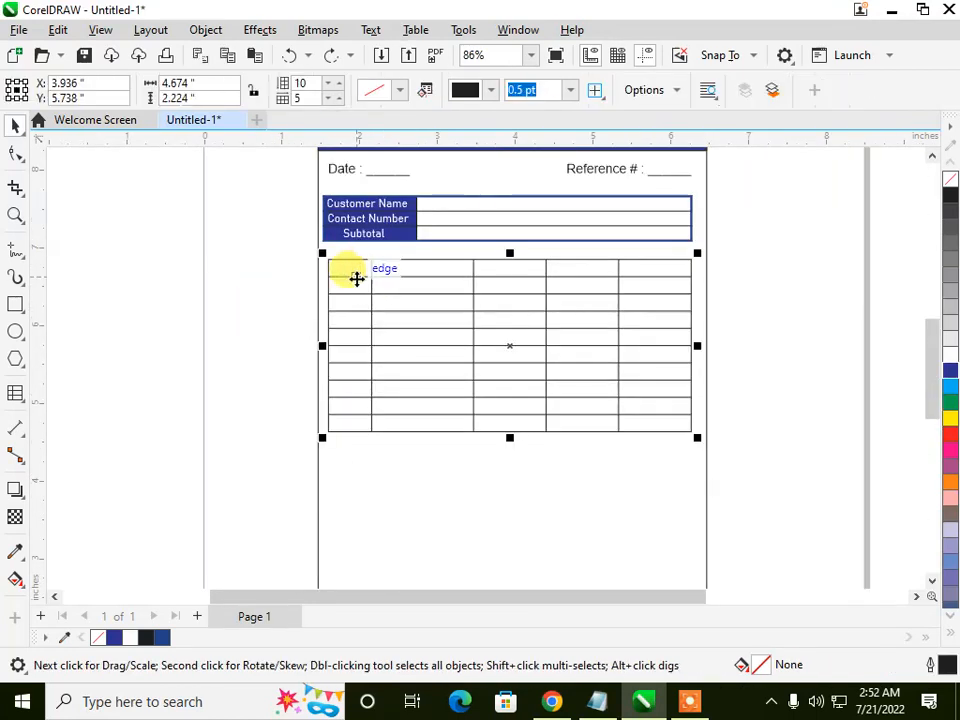
drag(349, 266, 346, 319)
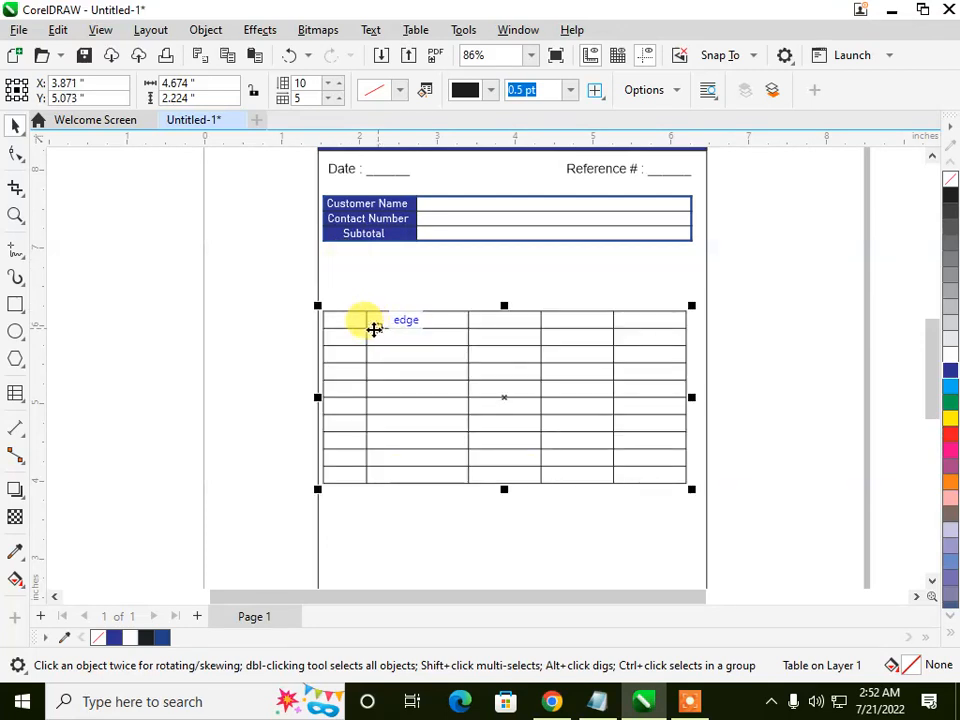
key(ctrl+z)
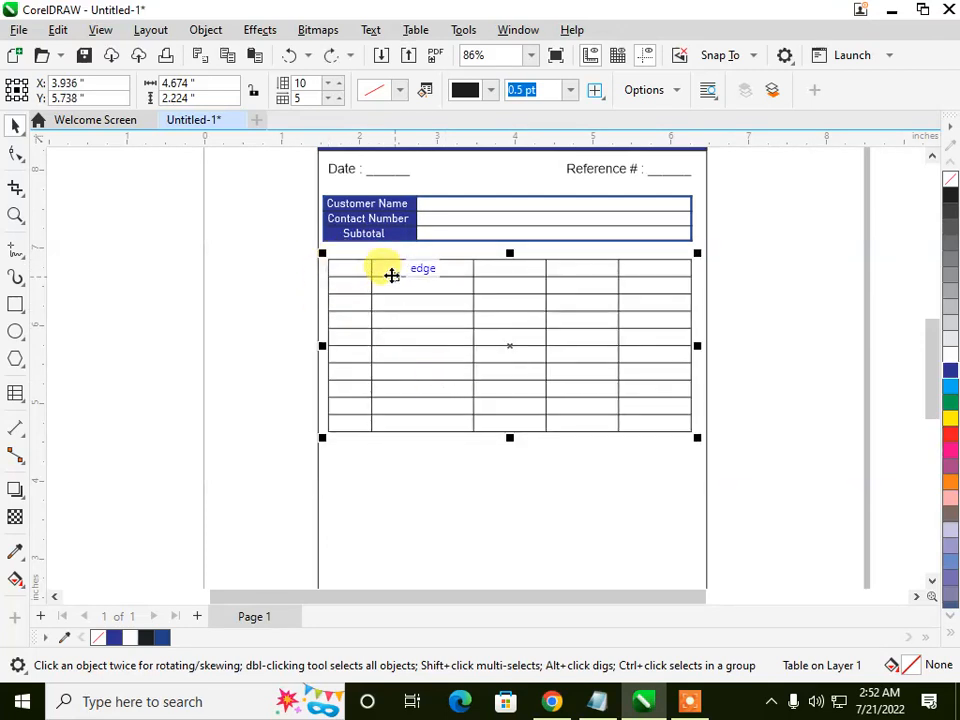
Step: Heighten the item table's header row to about 0.44 in and fill the whole first column with dark blue
click(352, 270)
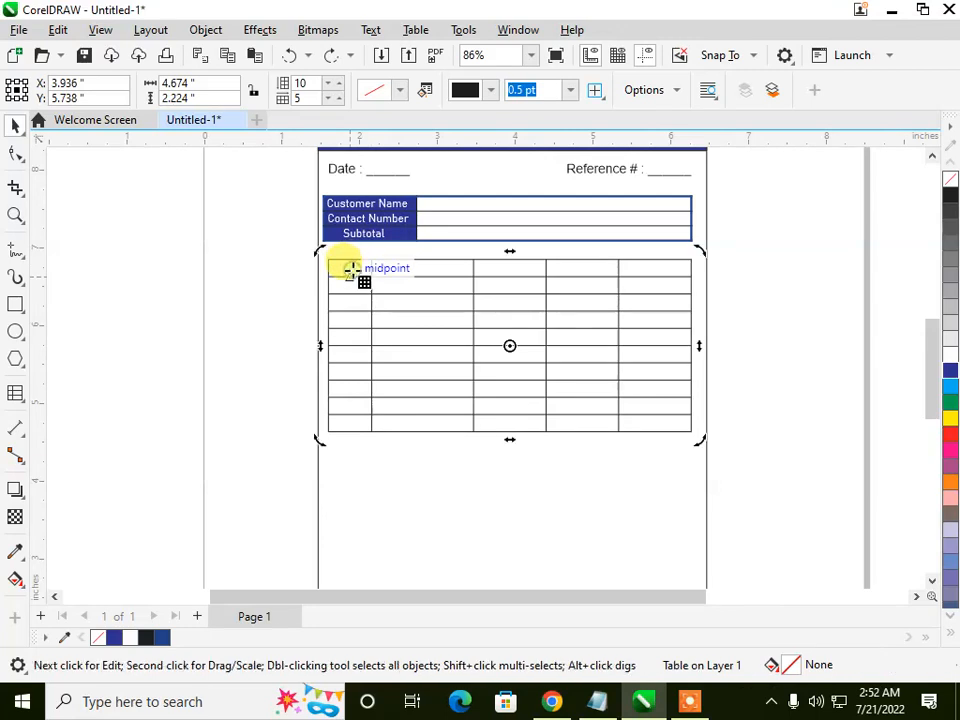
click(352, 270)
drag(345, 273, 345, 426)
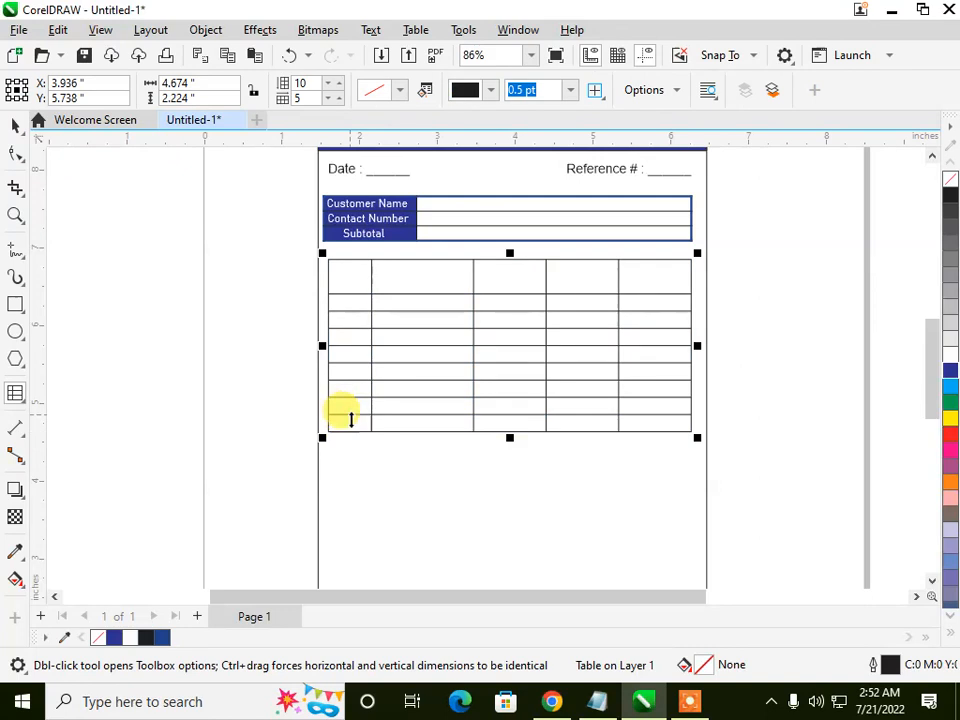
key(ctrl+z)
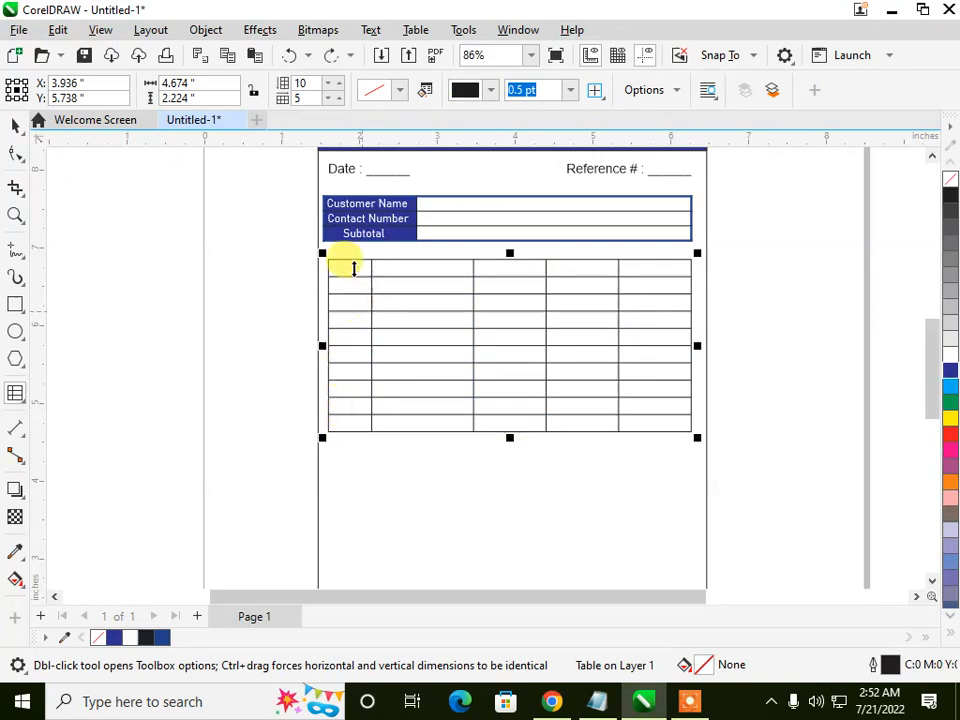
drag(350, 279, 345, 424)
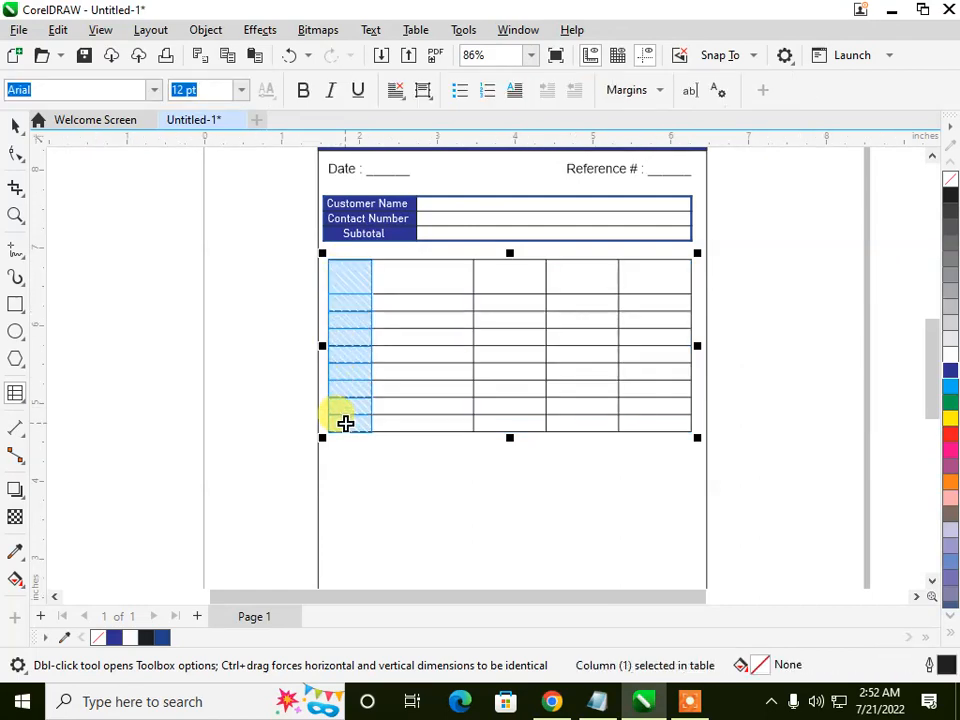
click(949, 371)
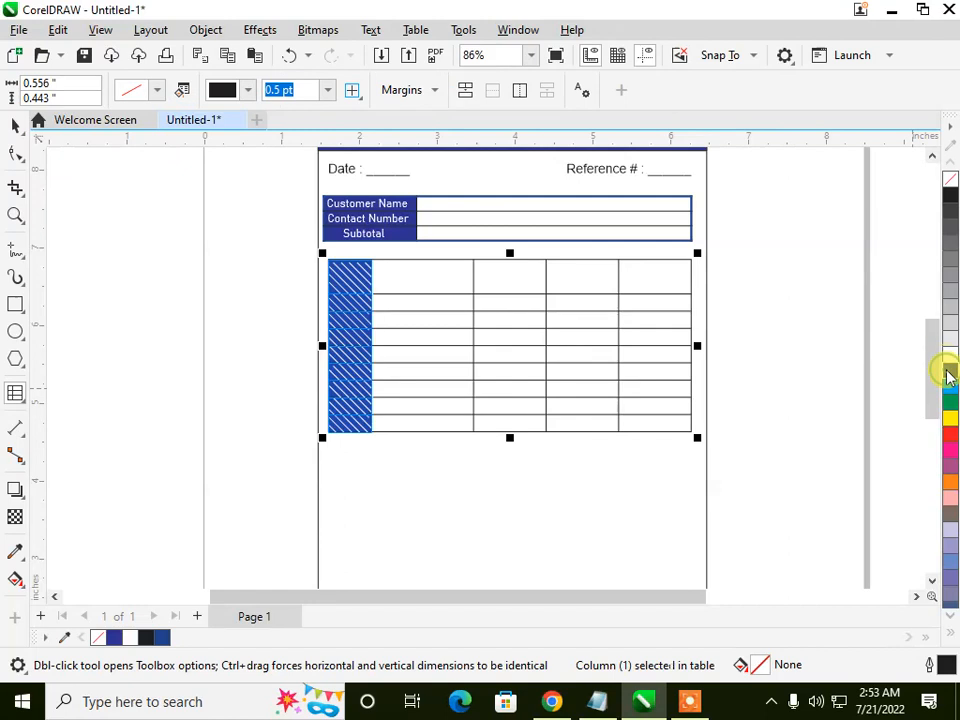
Step: Fill the remaining four header cells of the item table with the same dark blue and deselect the table
click(443, 277)
click(416, 277)
drag(416, 274, 650, 278)
click(949, 366)
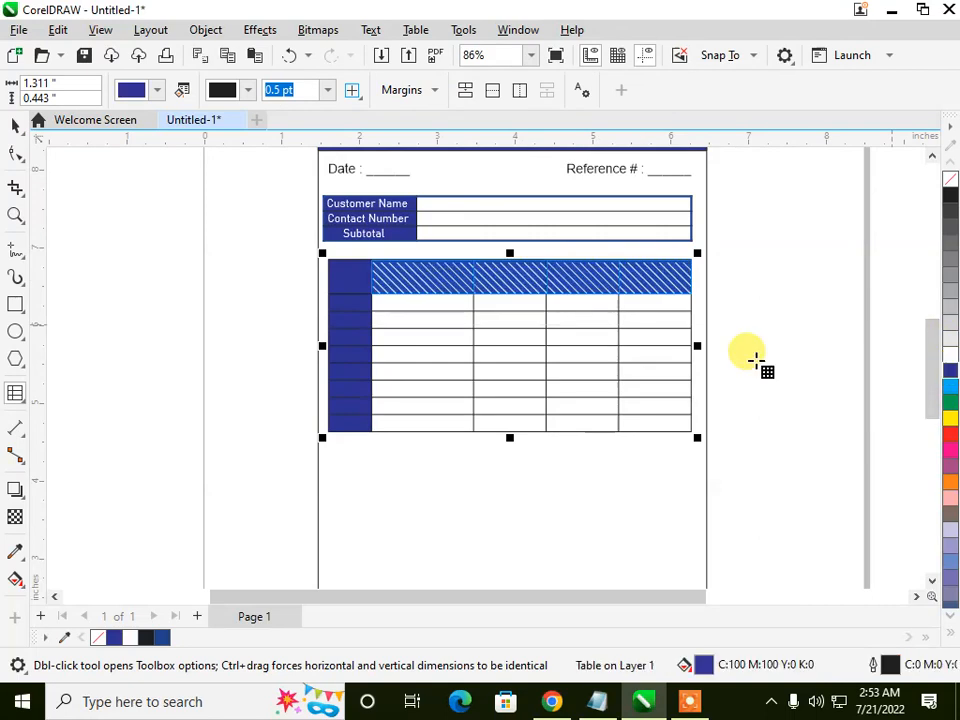
click(292, 314)
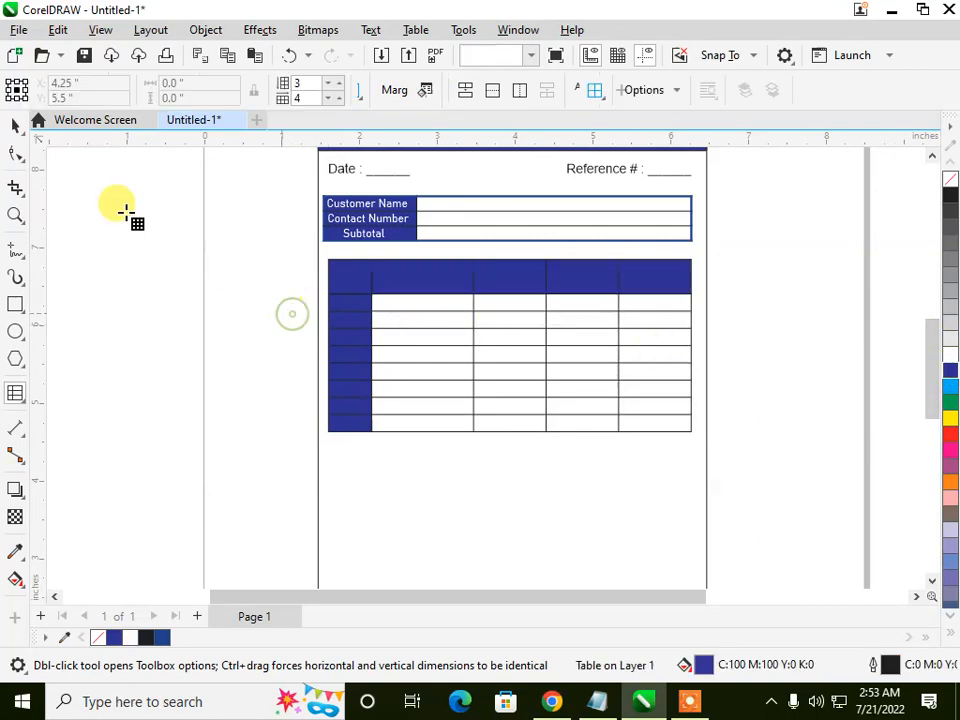
Step: Add a separate text label "SNO" outside the memo, beside the item table
click(15, 393)
click(45, 392)
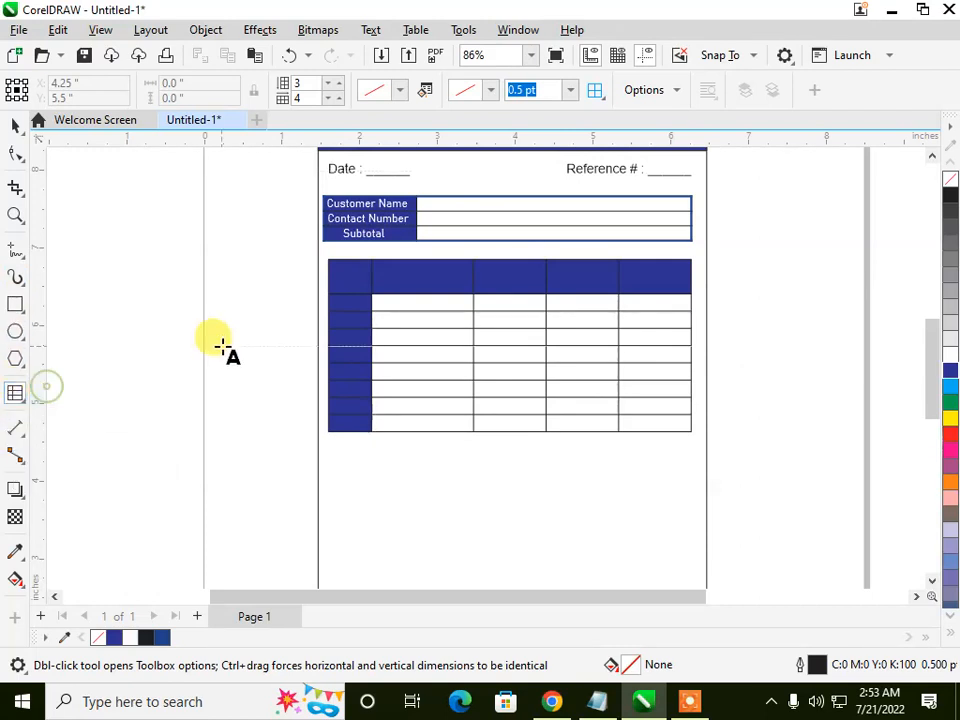
click(189, 321)
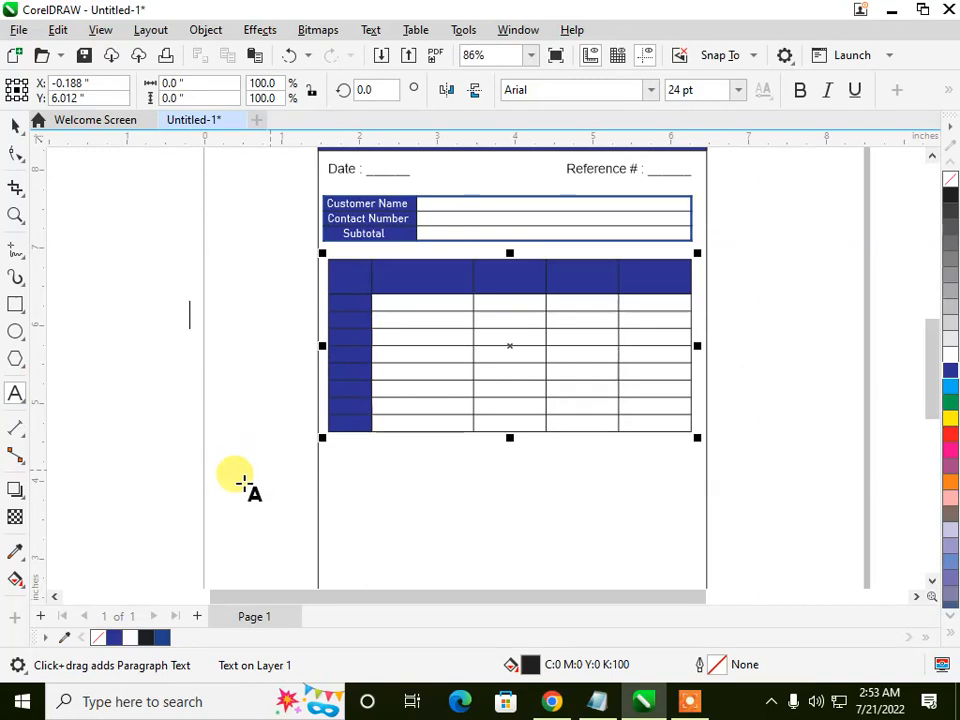
text(SNo)
key(BackSpace)
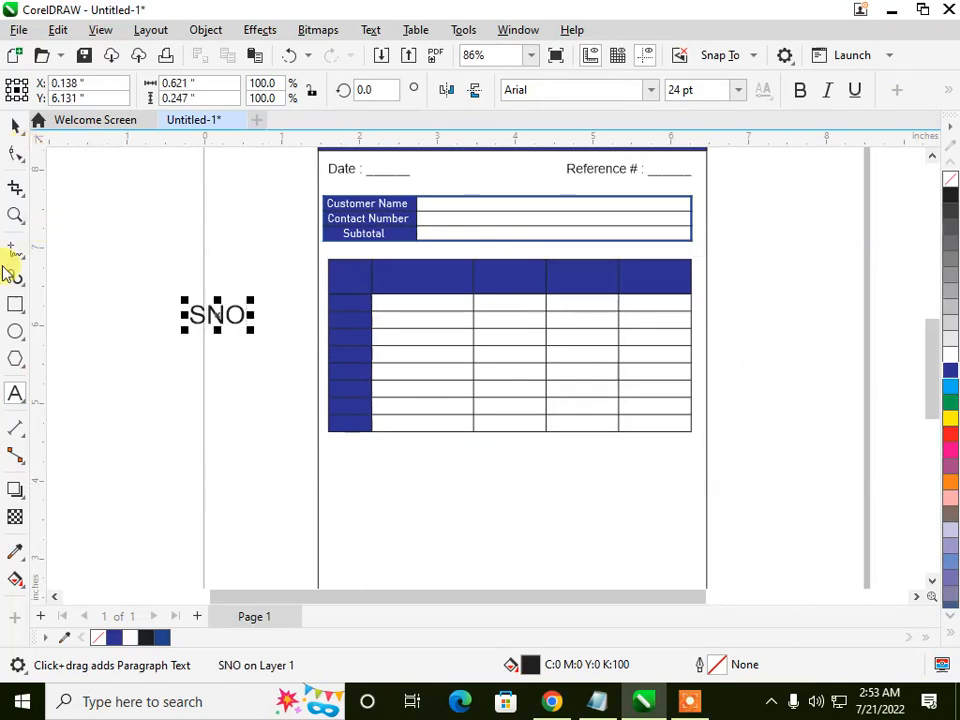
Step: Add a separate text label "Product Name" below the SNO label
click(13, 391)
click(134, 396)
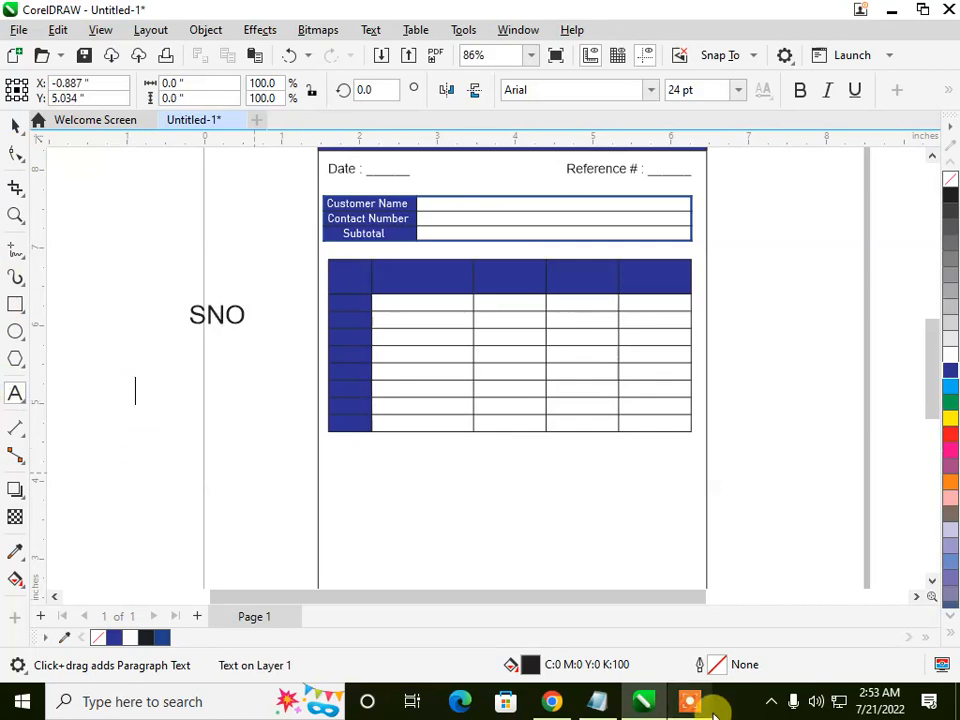
text(Prod)
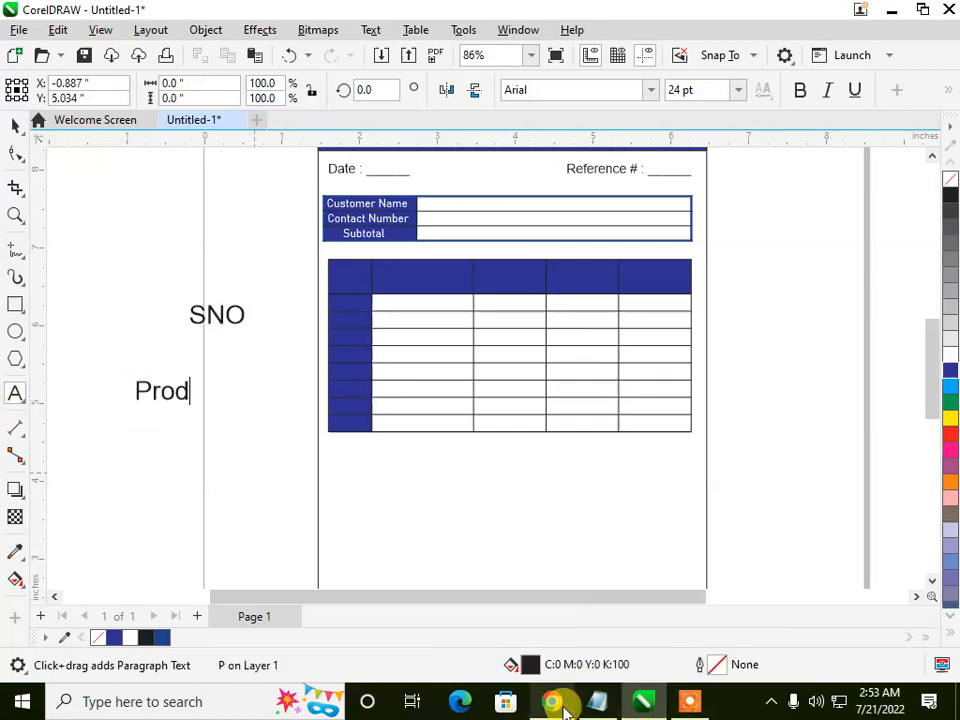
text(uct Name)
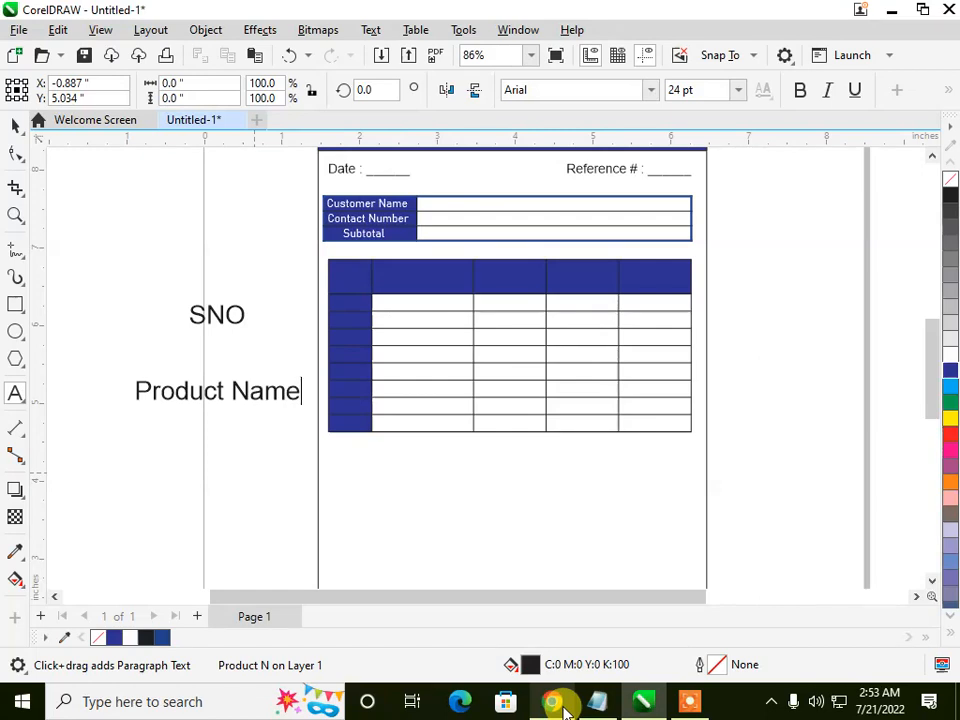
Step: Add a separate text label "Unit Price" outside the memo, below the Product Name label
click(13, 395)
click(108, 470)
text(Un)
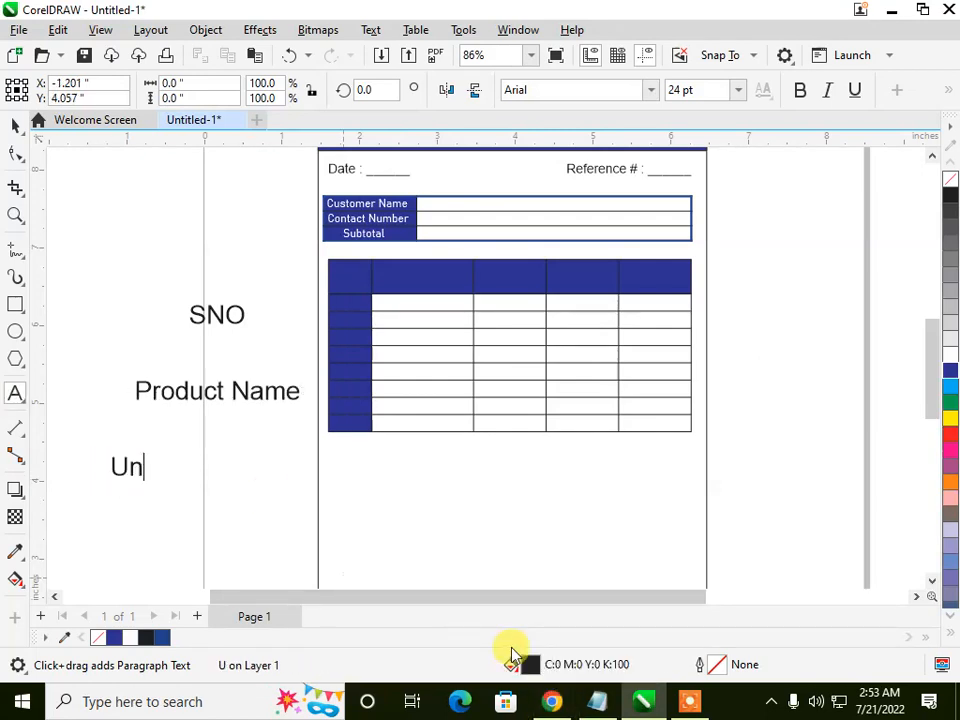
text(it Price)
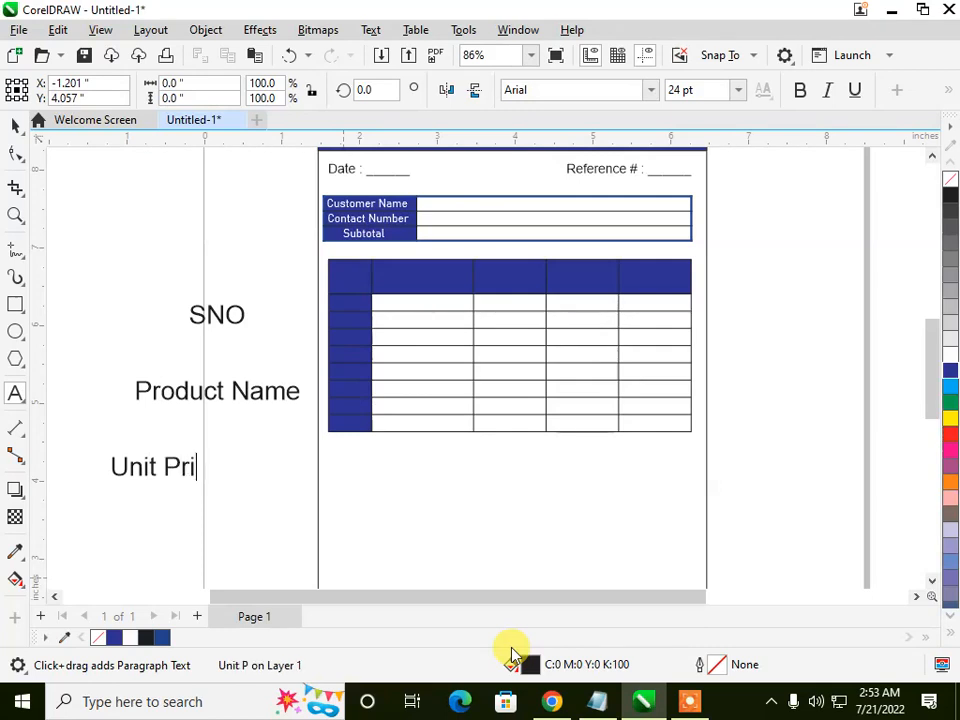
Step: Add two more separate text labels, "QTY" and "Total", below the Unit Price label
click(133, 518)
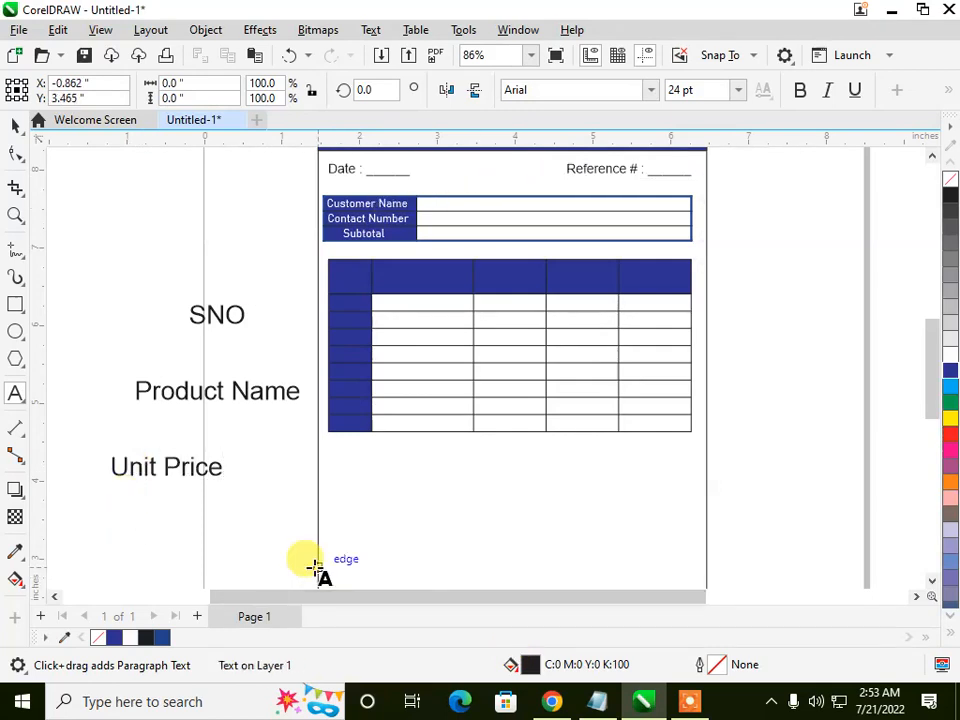
key(BackSpace)
text(QTY)
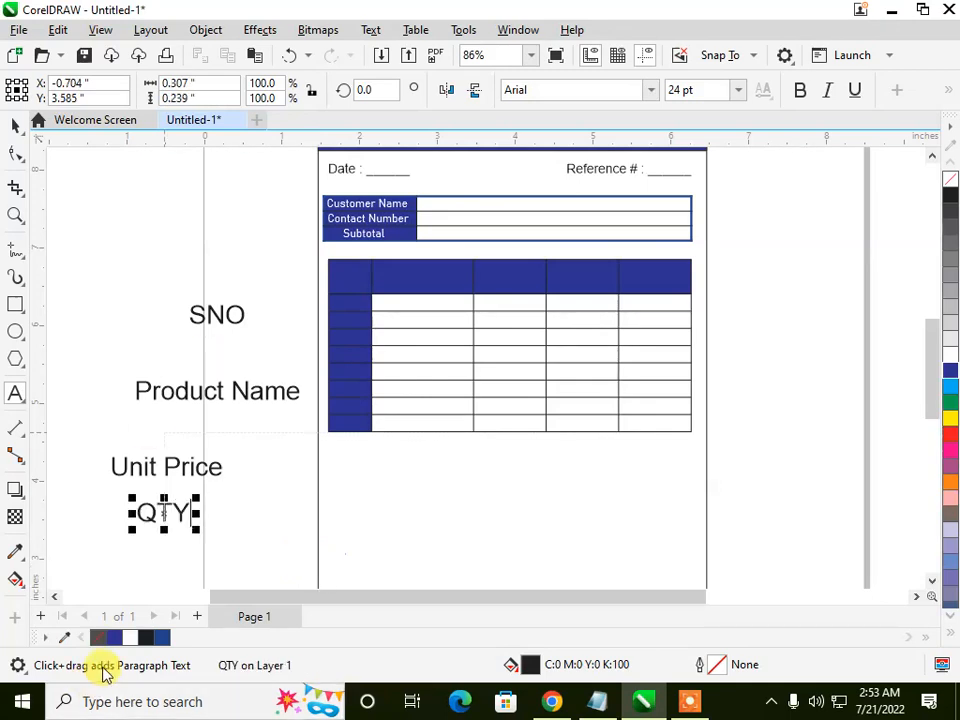
click(113, 551)
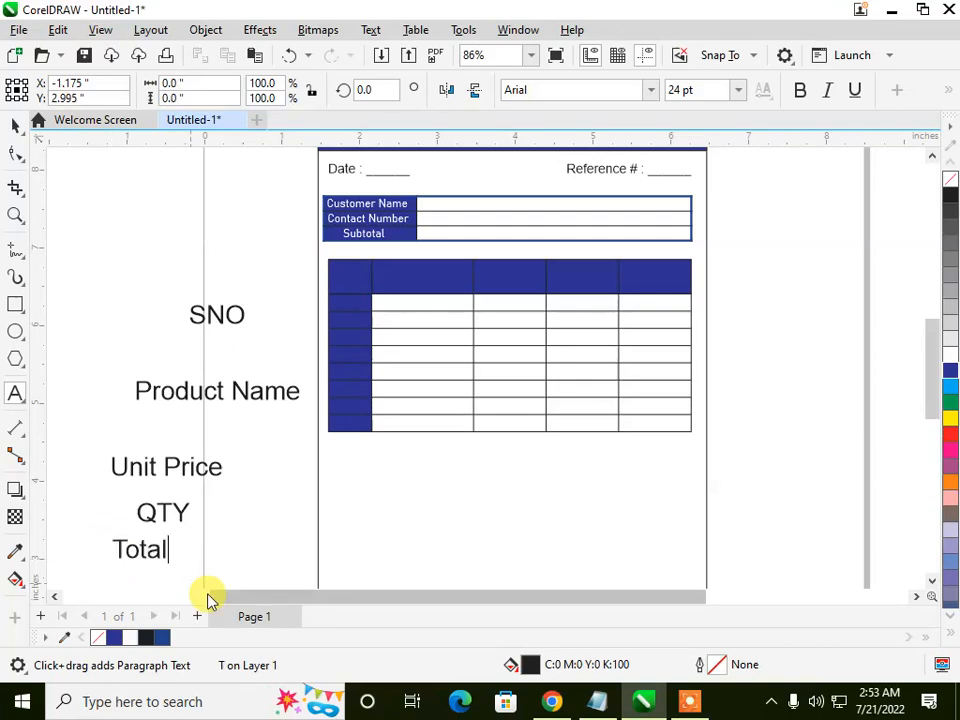
text(Total)
Step: Set all five loose column labels to Bahnschrift at 12 pt and deselect them
click(15, 122)
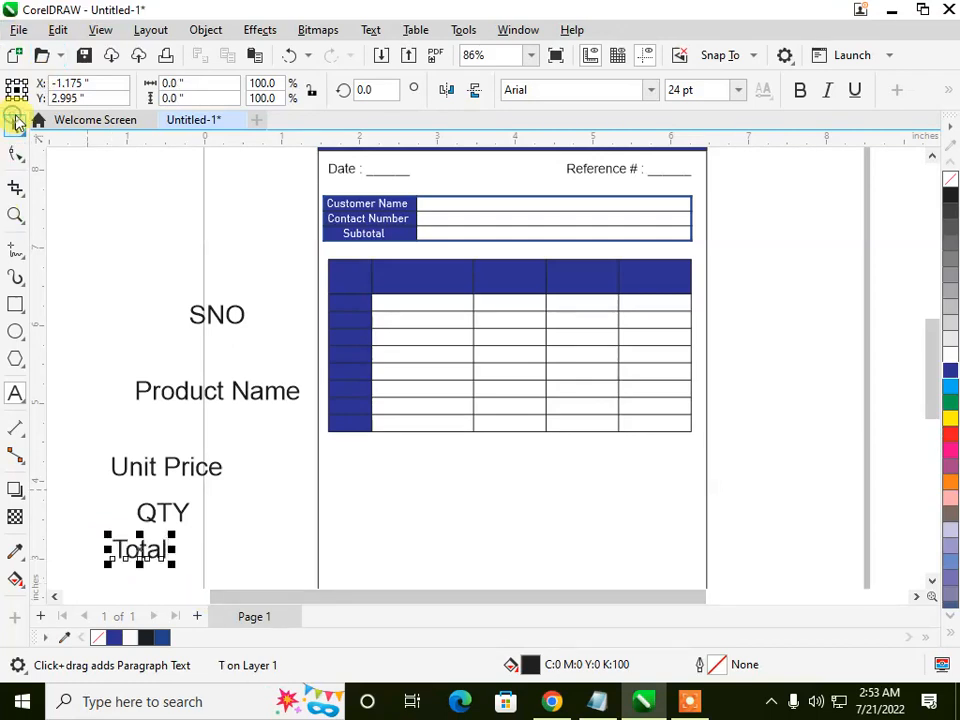
click(206, 313)
drag(58, 251, 303, 532)
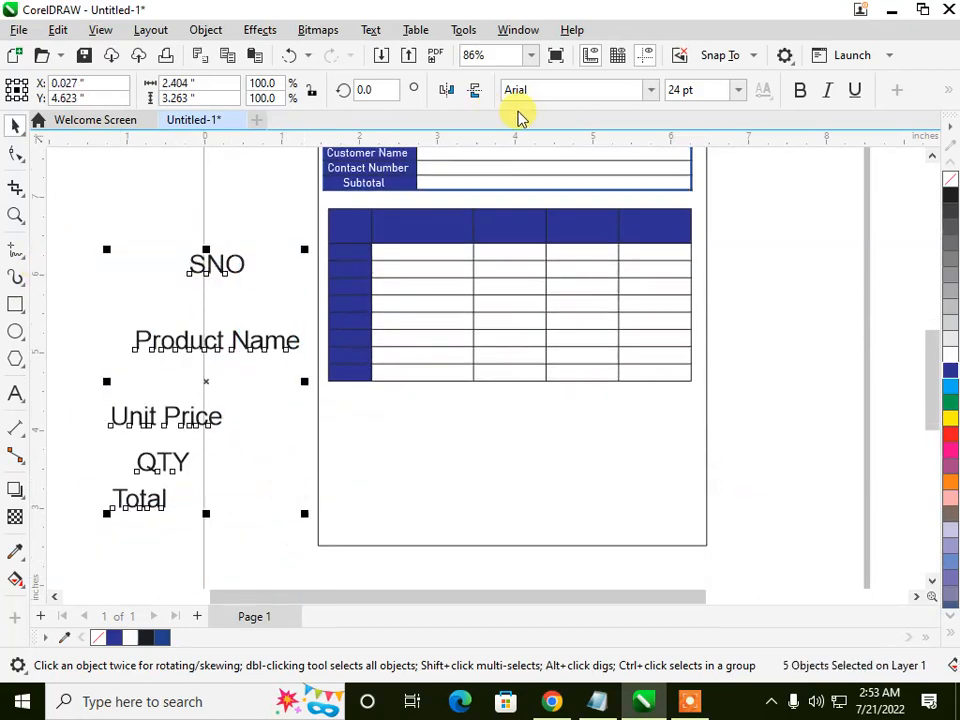
click(651, 90)
click(593, 148)
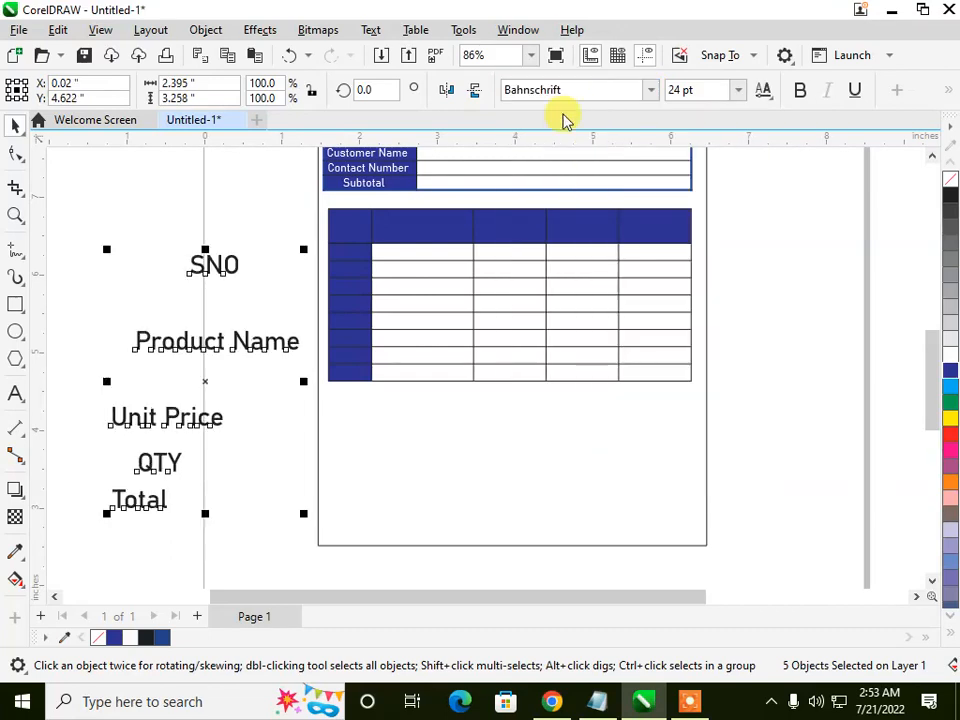
click(739, 92)
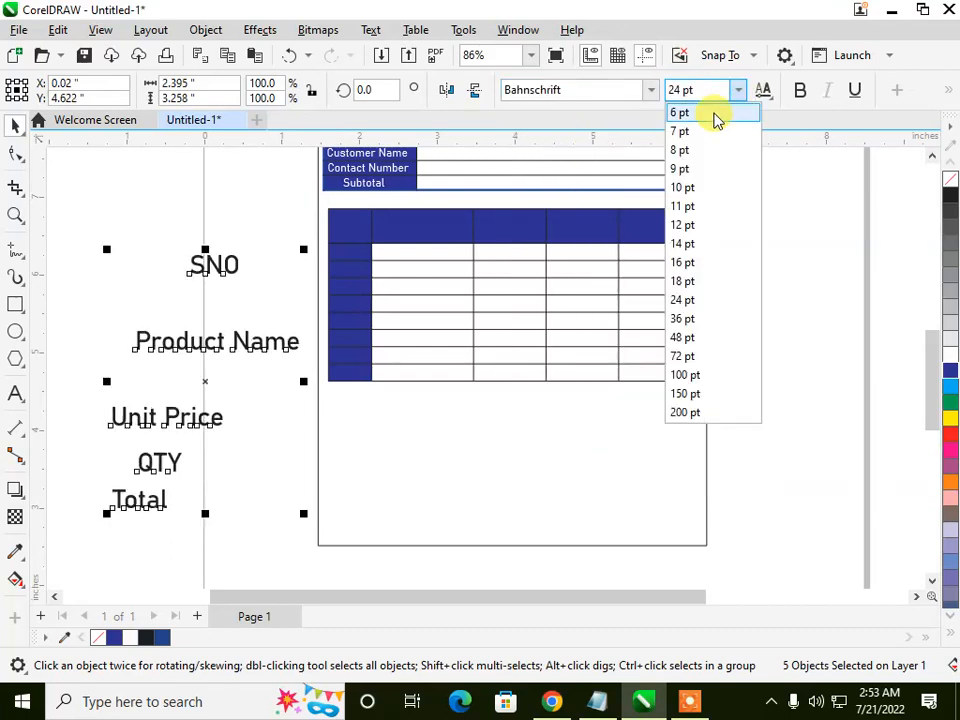
click(675, 226)
click(258, 317)
Step: Place the SNO and Product Name labels in the item table's first two header cells and colour them white
click(200, 270)
drag(200, 270, 345, 225)
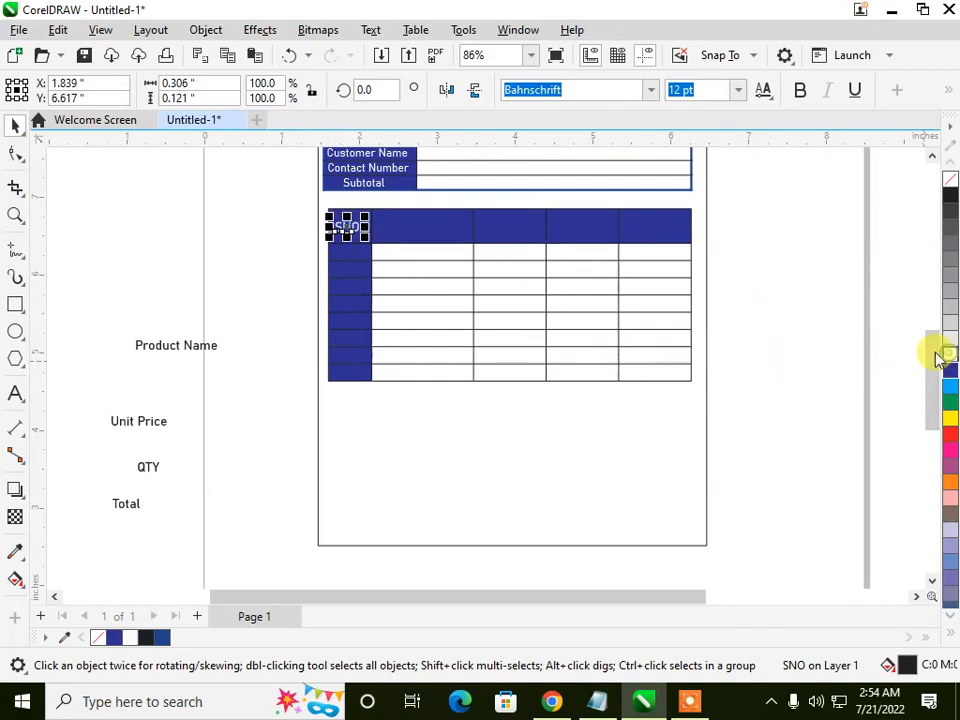
click(167, 345)
drag(167, 345, 437, 221)
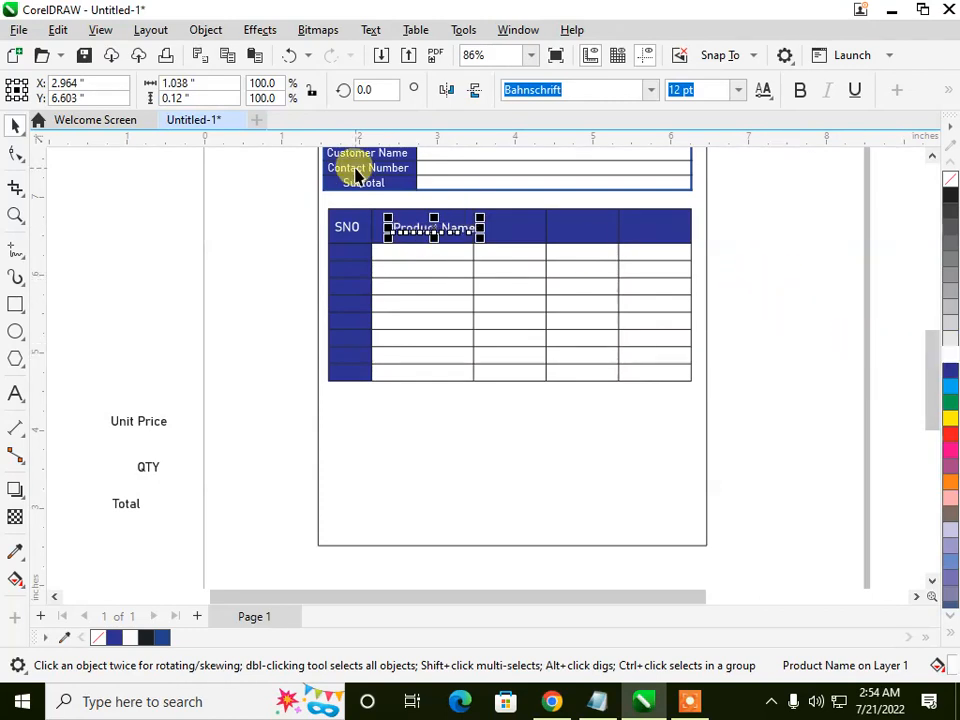
scroll(358, 167, up, 4)
drag(514, 294, 501, 299)
click(229, 274)
scroll(231, 281, down, 2)
scroll(231, 281, down, 2)
Step: Move the Unit Price label into the item table's third header cell and colour it white
click(148, 462)
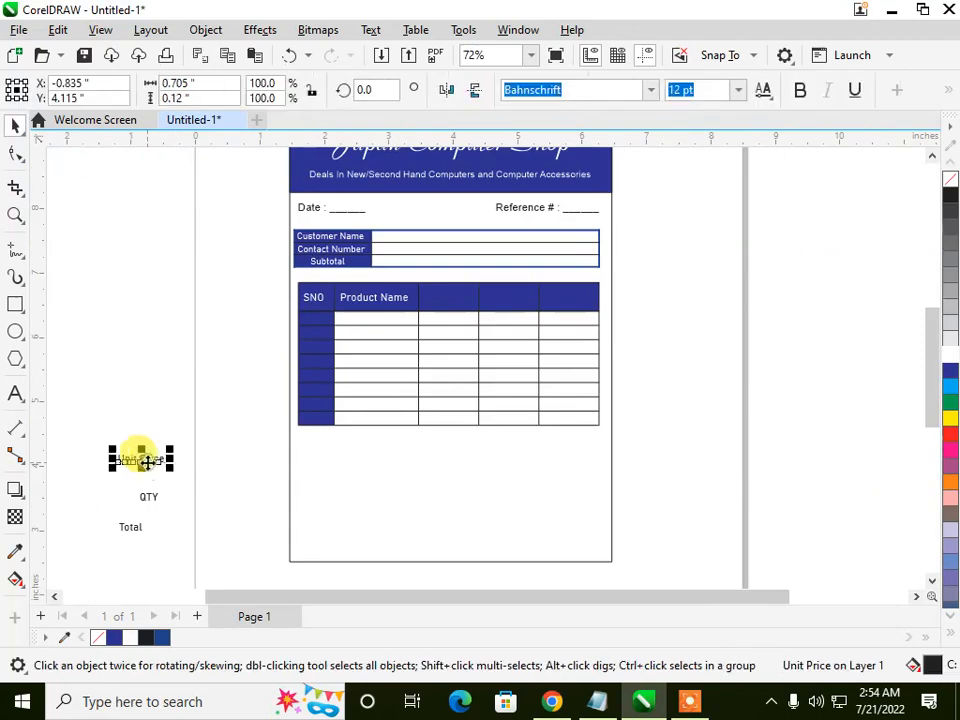
drag(148, 462, 395, 360)
drag(452, 311, 454, 299)
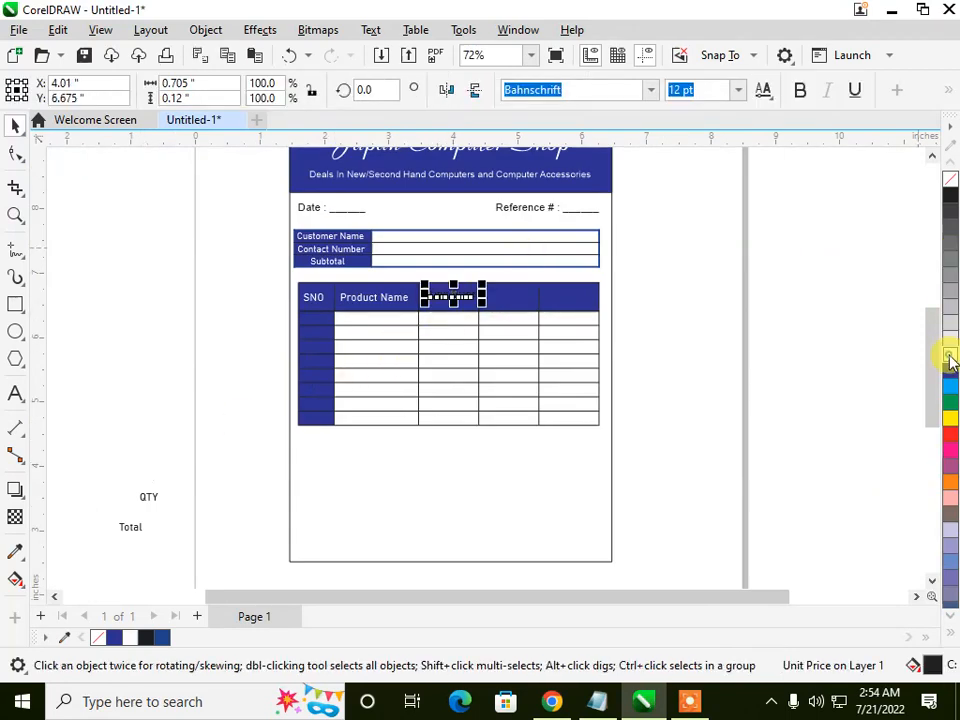
Step: Place the QTY label in white in the fourth header cell and move the Total label into the fifth
click(148, 496)
drag(148, 496, 505, 298)
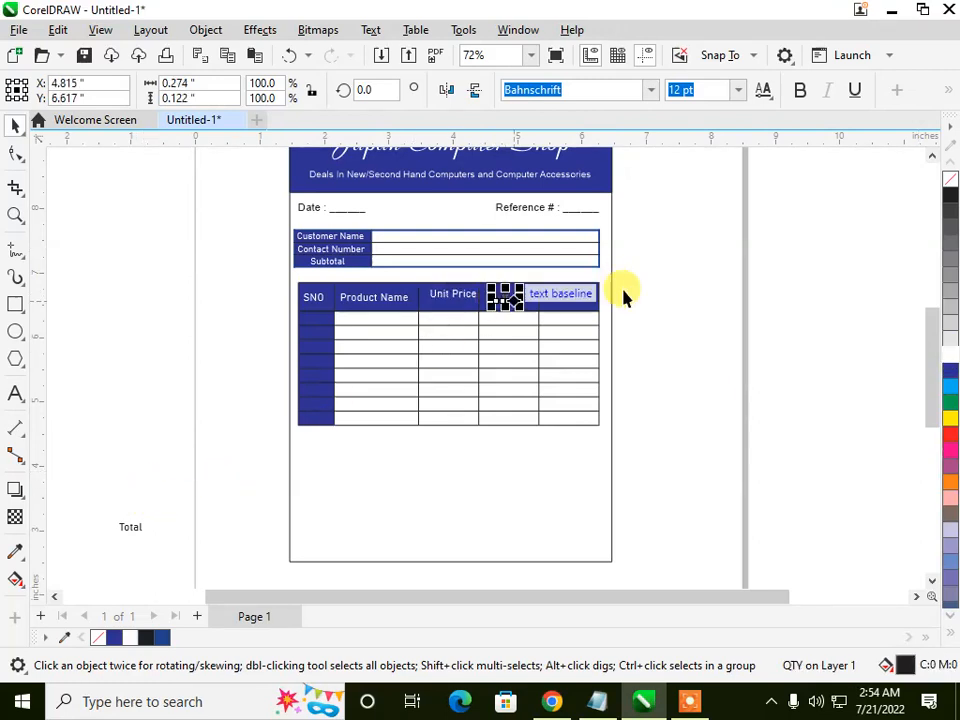
click(944, 356)
drag(125, 538, 572, 302)
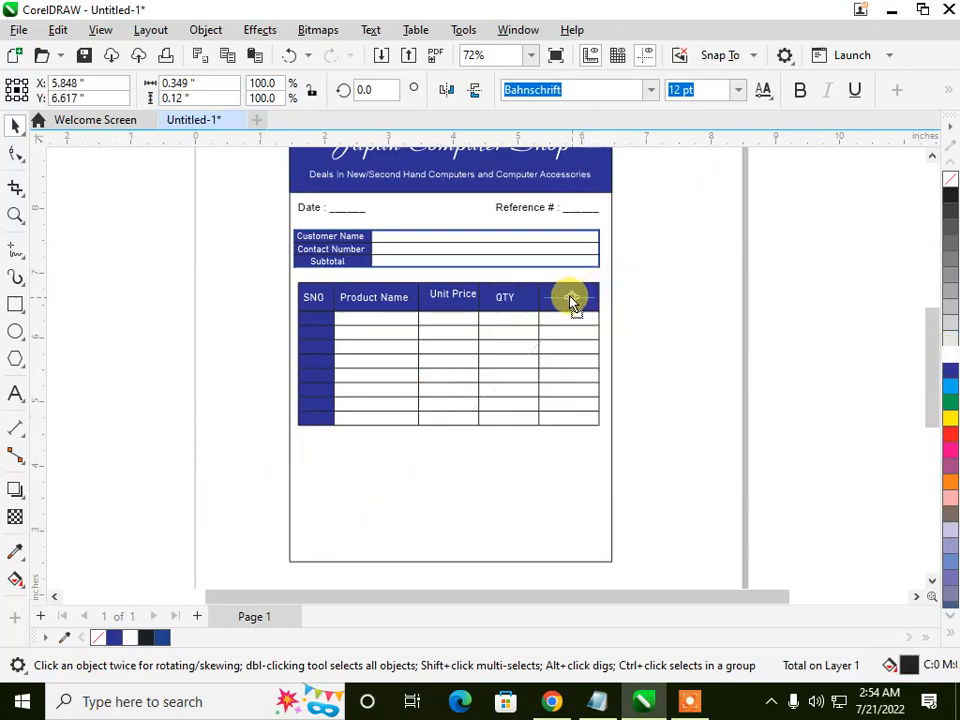
Step: Centre the Unit Price and QTY labels in their header cells, level with the other column labels
scroll(505, 254, up, 2)
scroll(418, 318, up, 2)
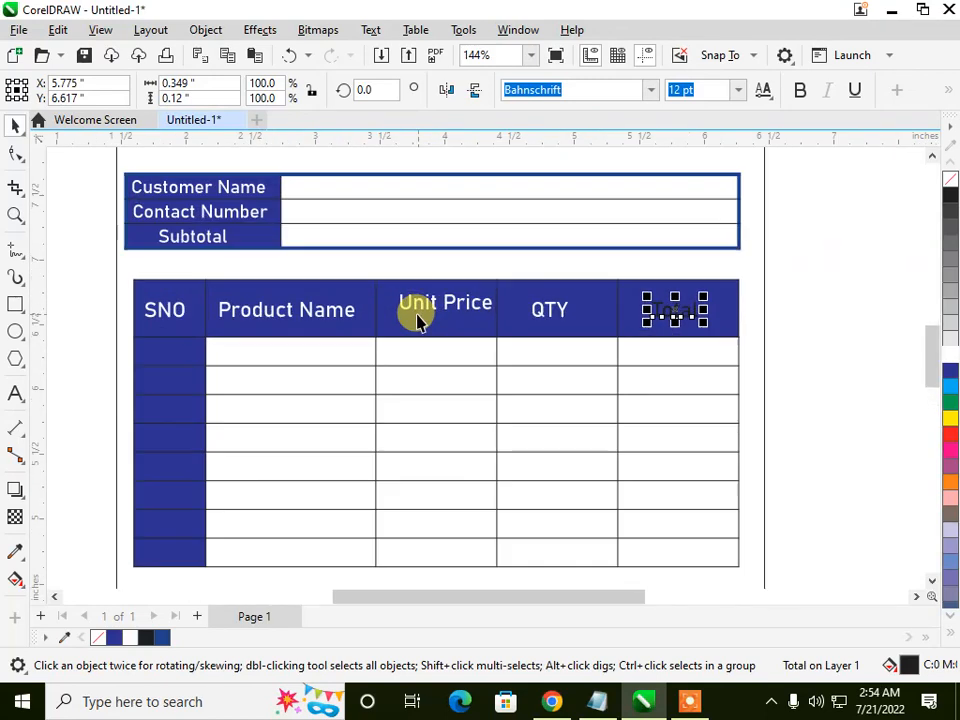
click(428, 300)
mouse_move(430, 300)
mouse_down()
mouse_move(444, 289)
mouse_move(441, 309)
mouse_up()
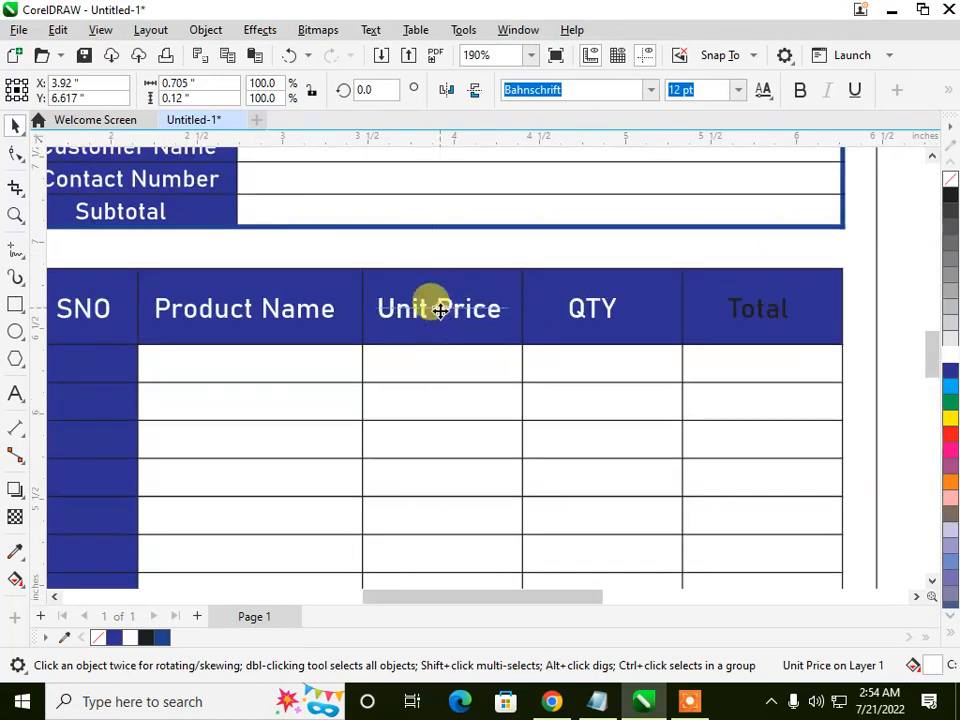
click(583, 310)
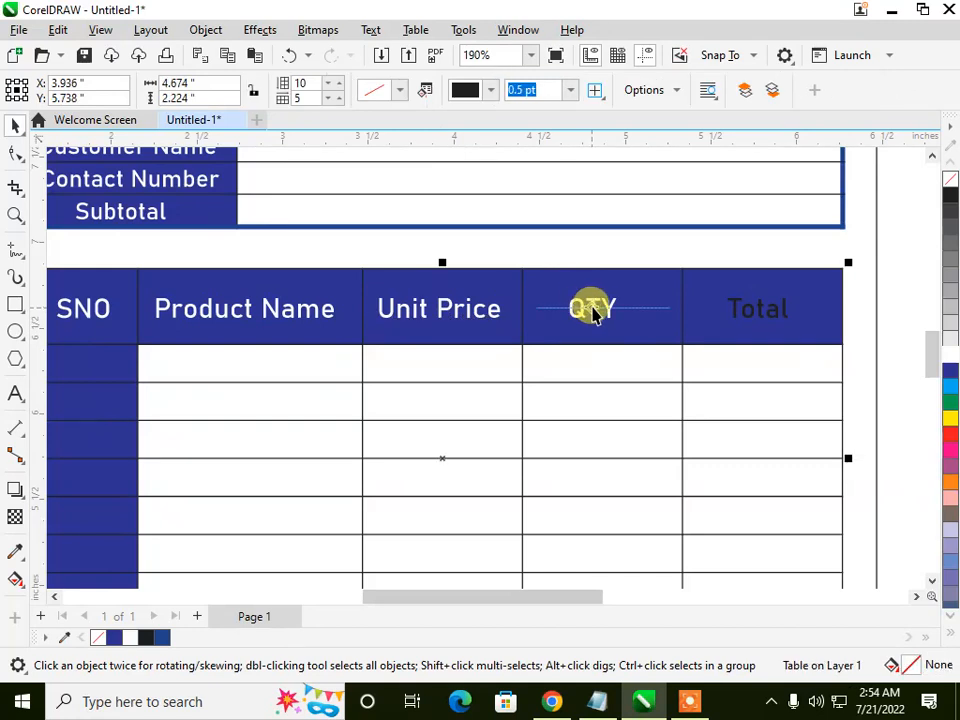
click(592, 312)
click(593, 305)
mouse_move(592, 305)
mouse_down()
mouse_move(580, 296)
mouse_move(568, 306)
mouse_move(603, 312)
mouse_move(592, 303)
mouse_up()
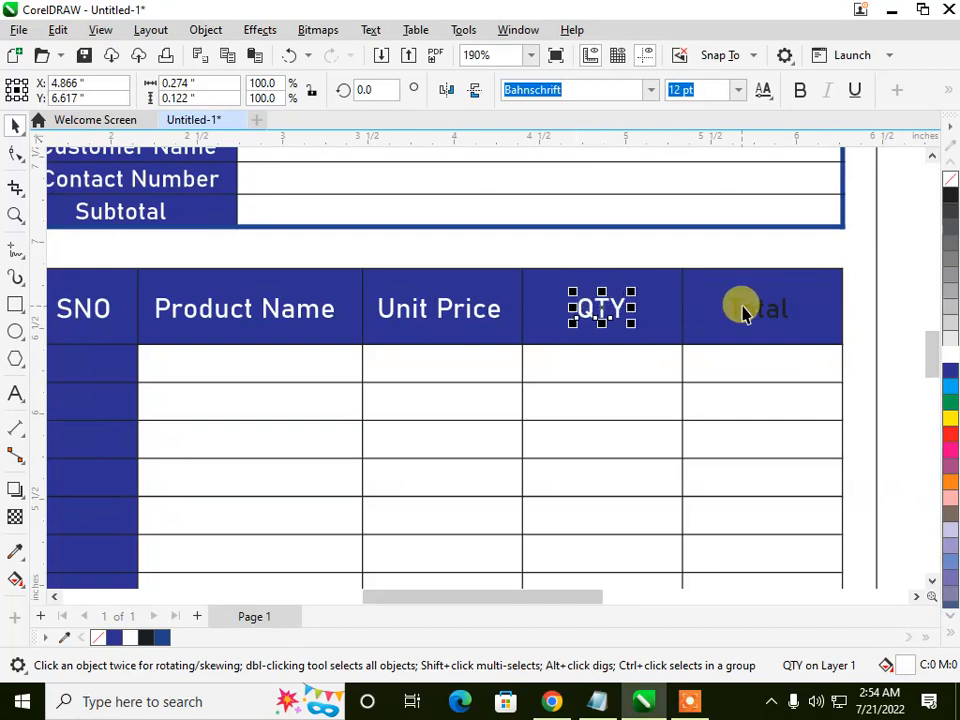
Step: Colour the Total label in the item table's last header cell white
click(742, 308)
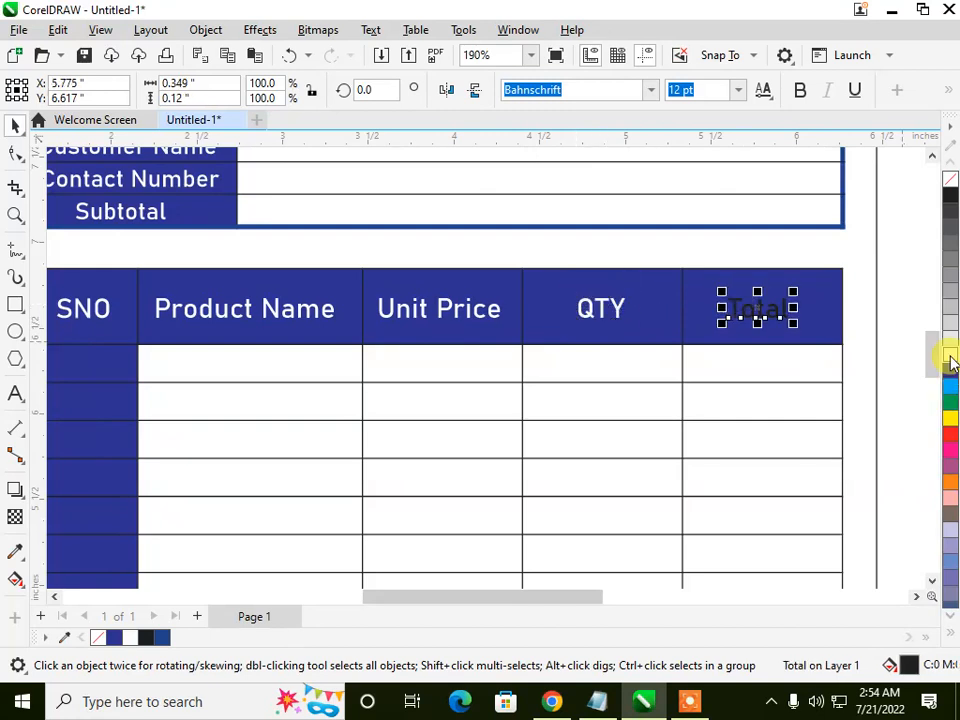
scroll(529, 326, down, 3)
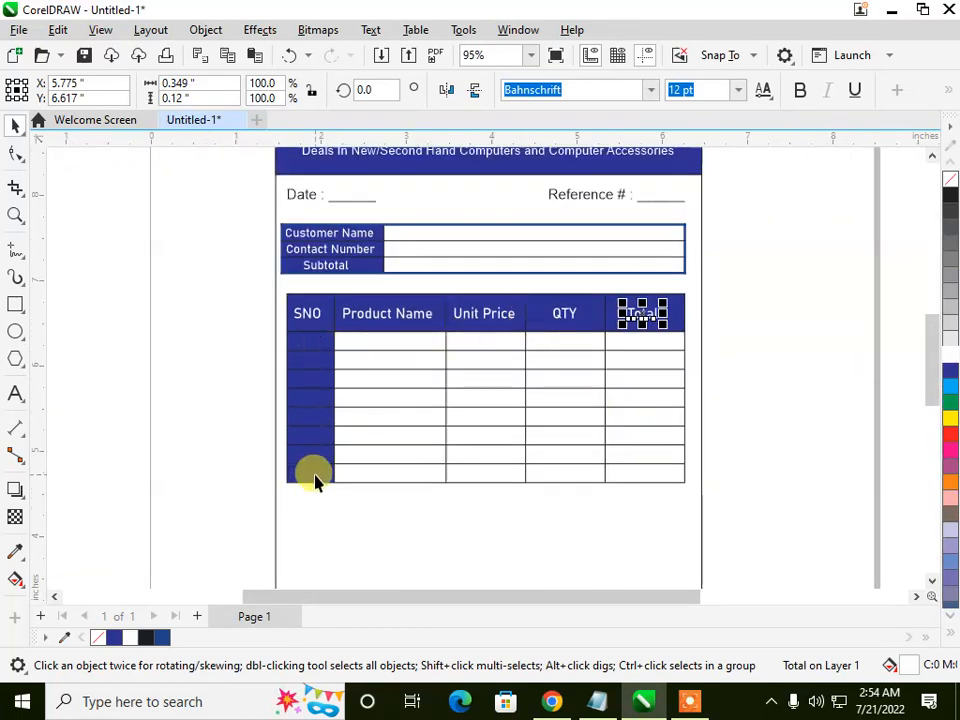
scroll(388, 268, down, 2)
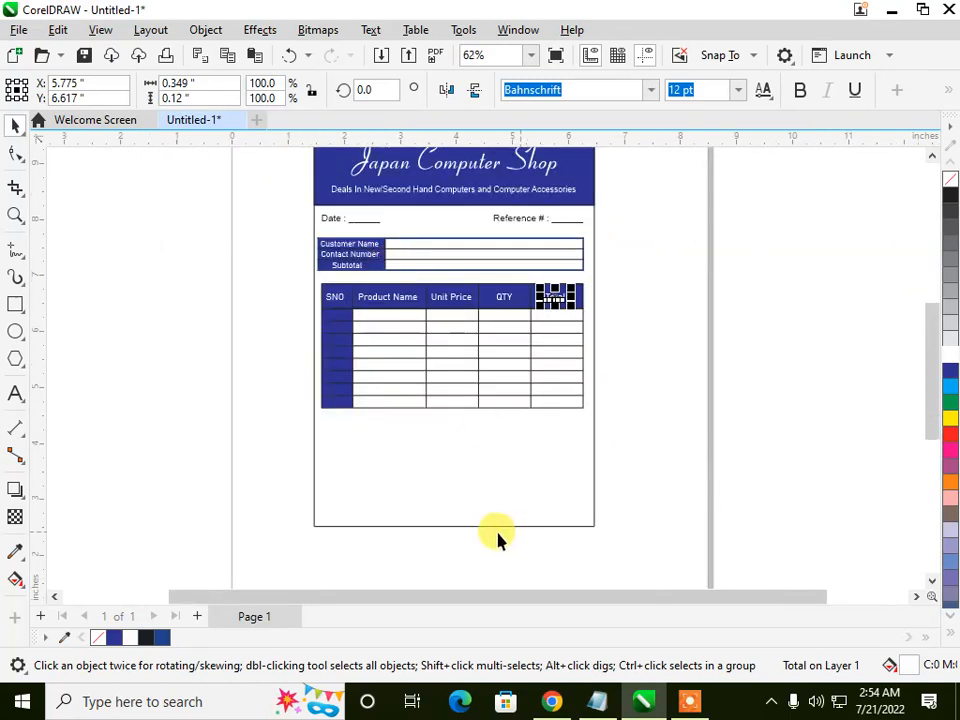
Step: Add a four-line text outside the memo reading "Grand Total", "Discount", "Tax" and "Paid Amount"
scroll(497, 537, up, 1)
click(15, 394)
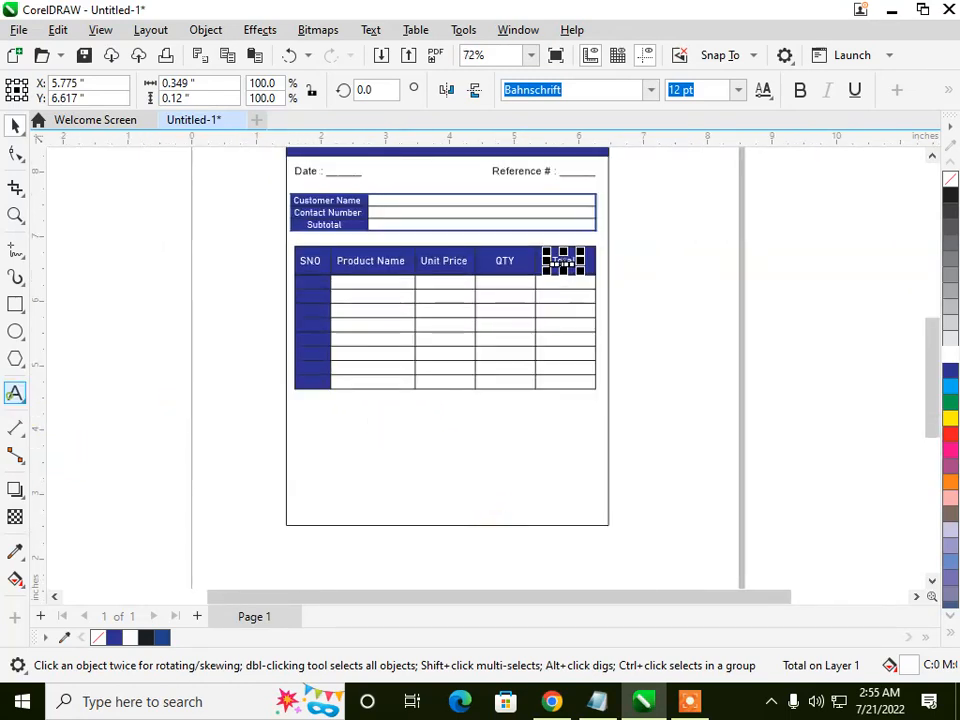
click(140, 443)
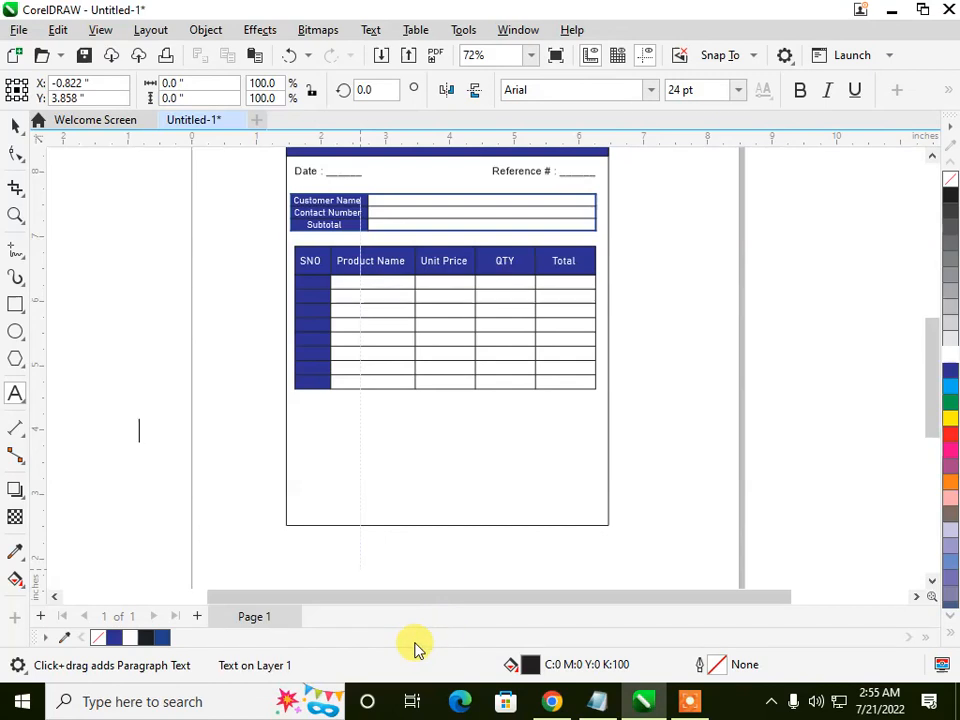
text(D)
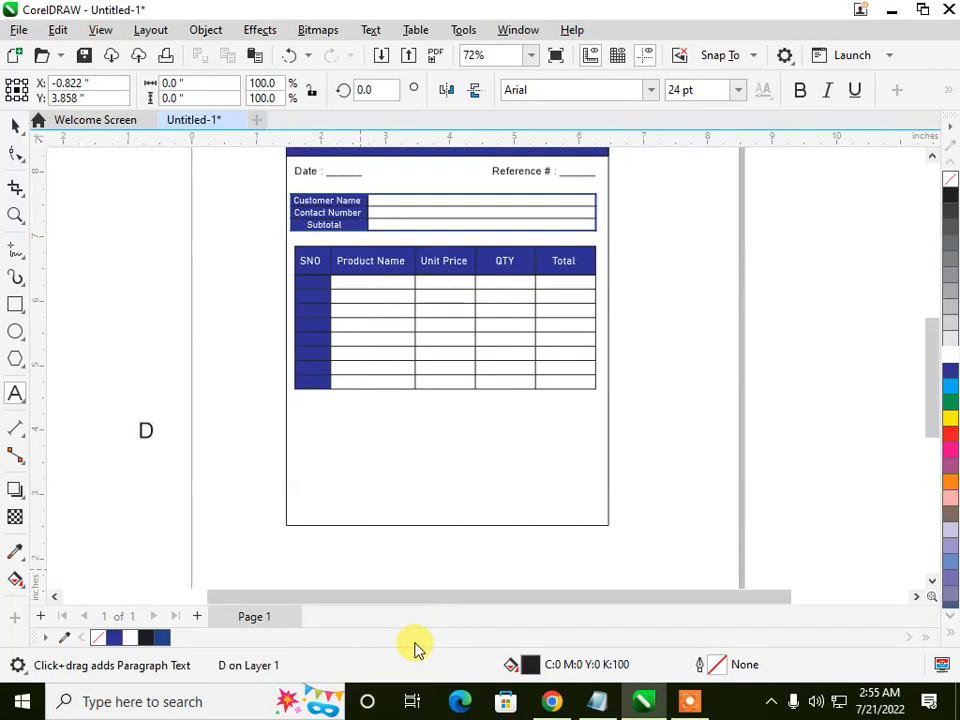
key(BackSpace)
text(Grand Total)
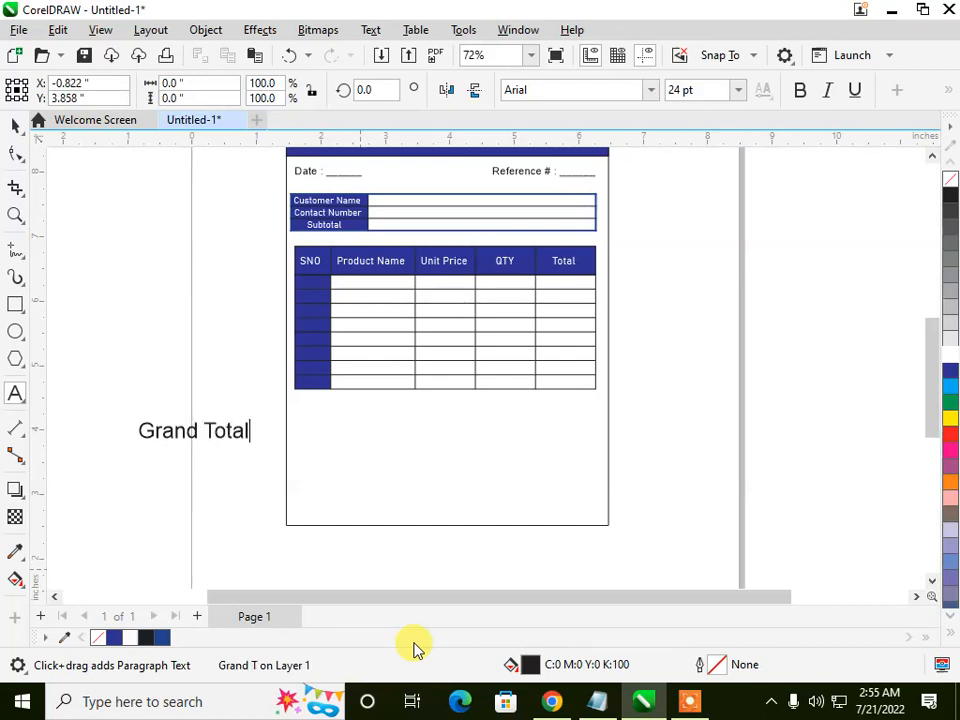
text( Dis)
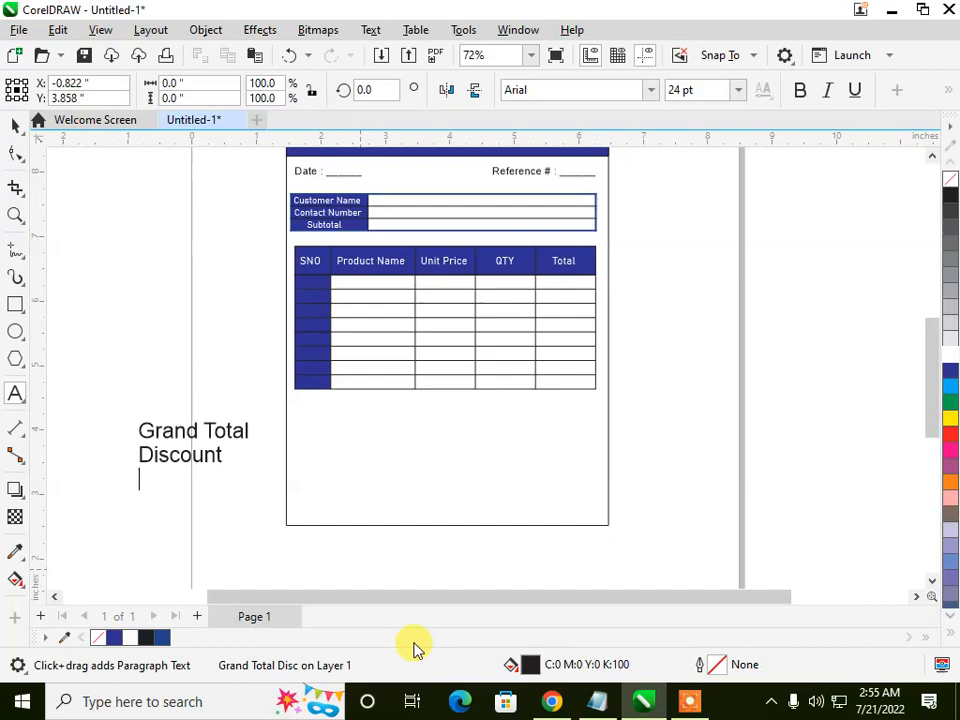
text(Tax )
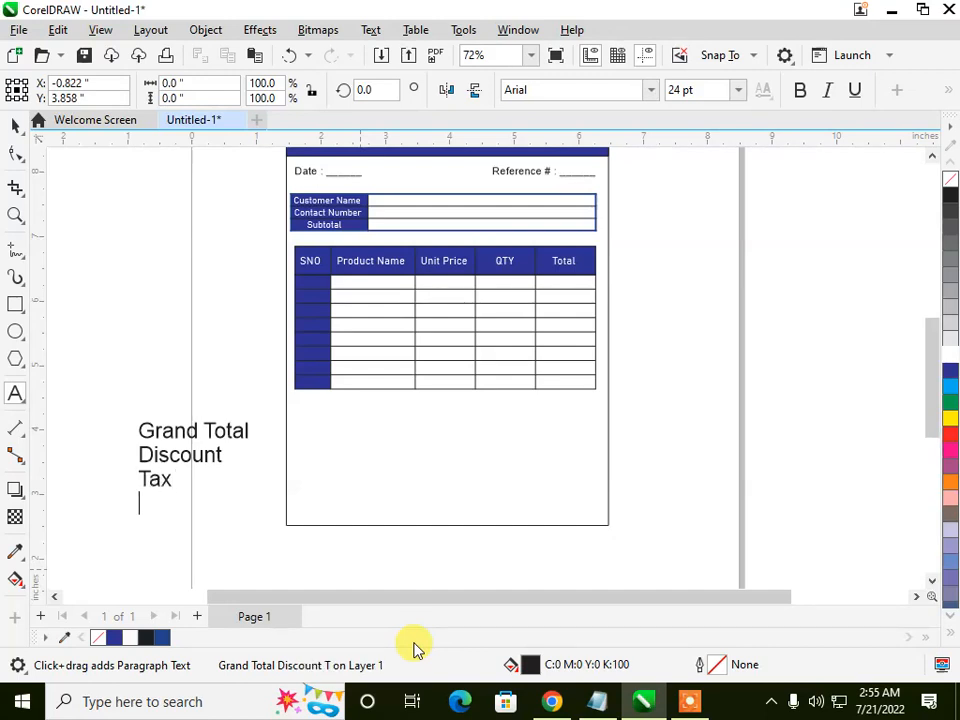
text(Pai)
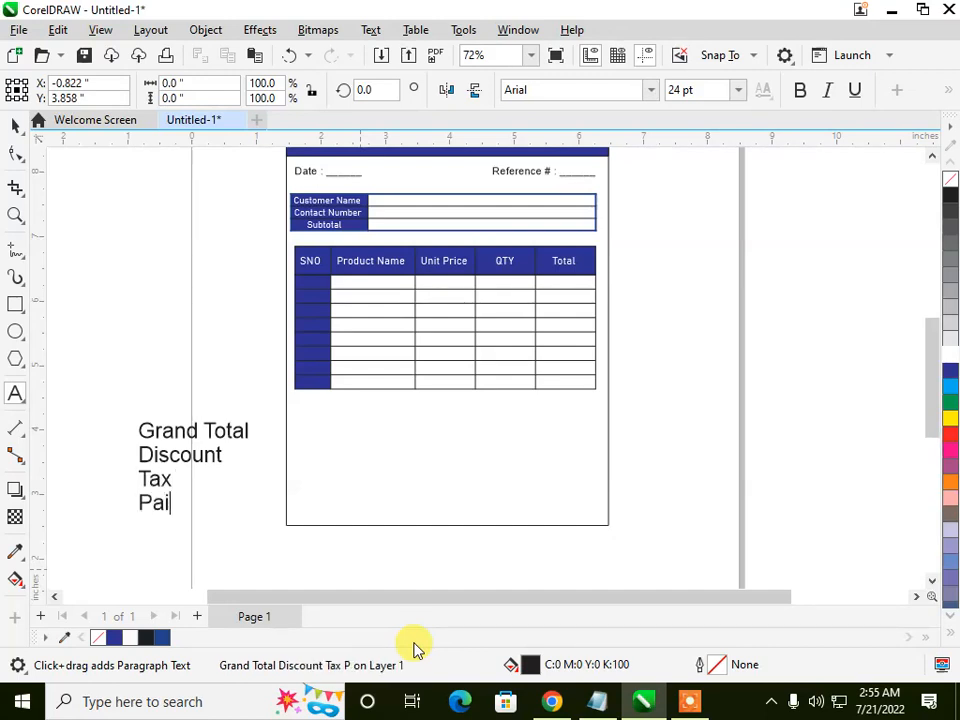
text(d Amount)
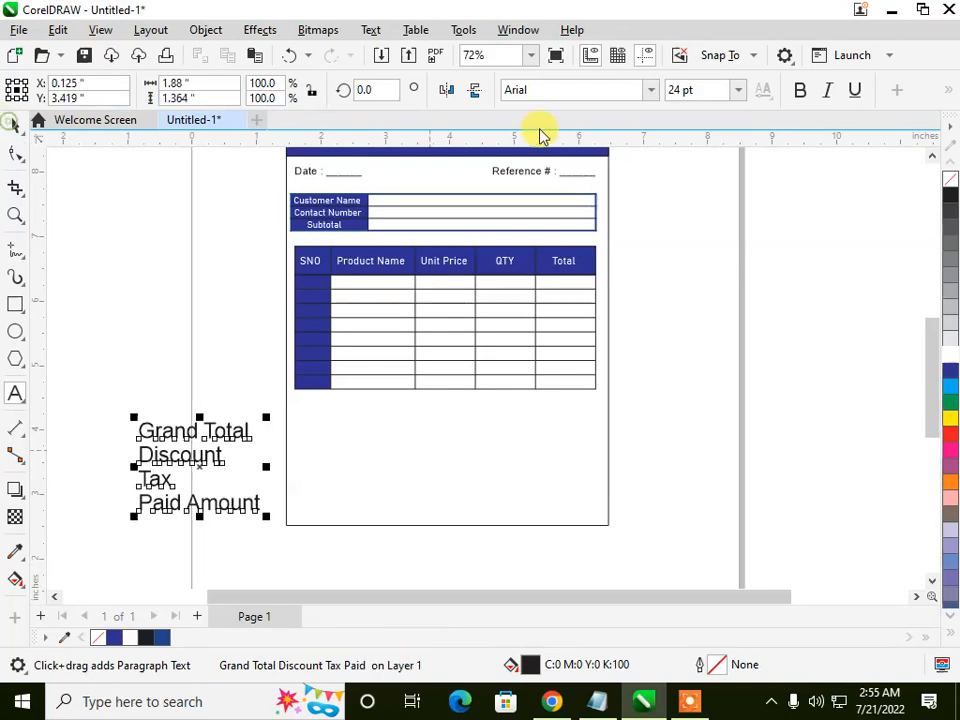
Step: Set the four-line totals text to 12 pt and place it in dark blue below the item table's Unit Price column
click(13, 124)
click(735, 90)
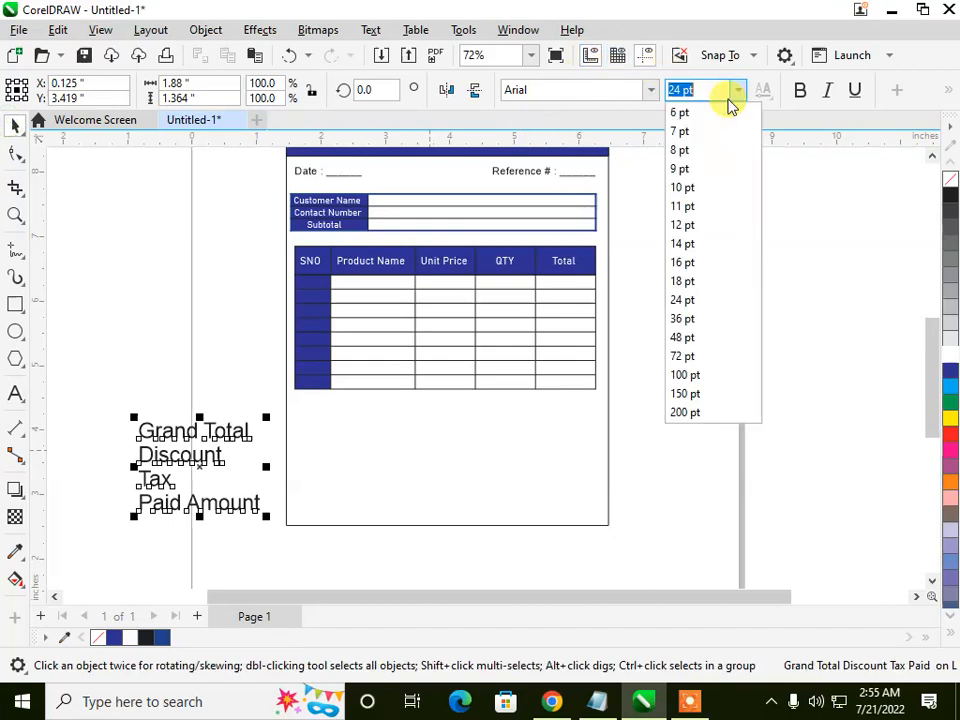
click(683, 224)
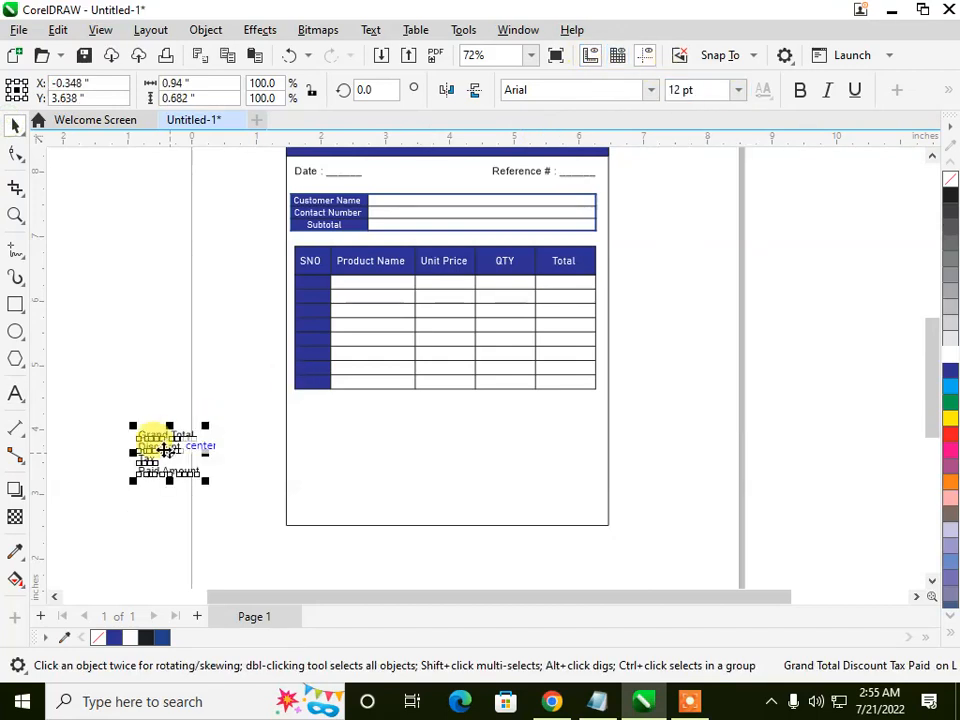
drag(200, 447, 470, 418)
drag(473, 428, 452, 440)
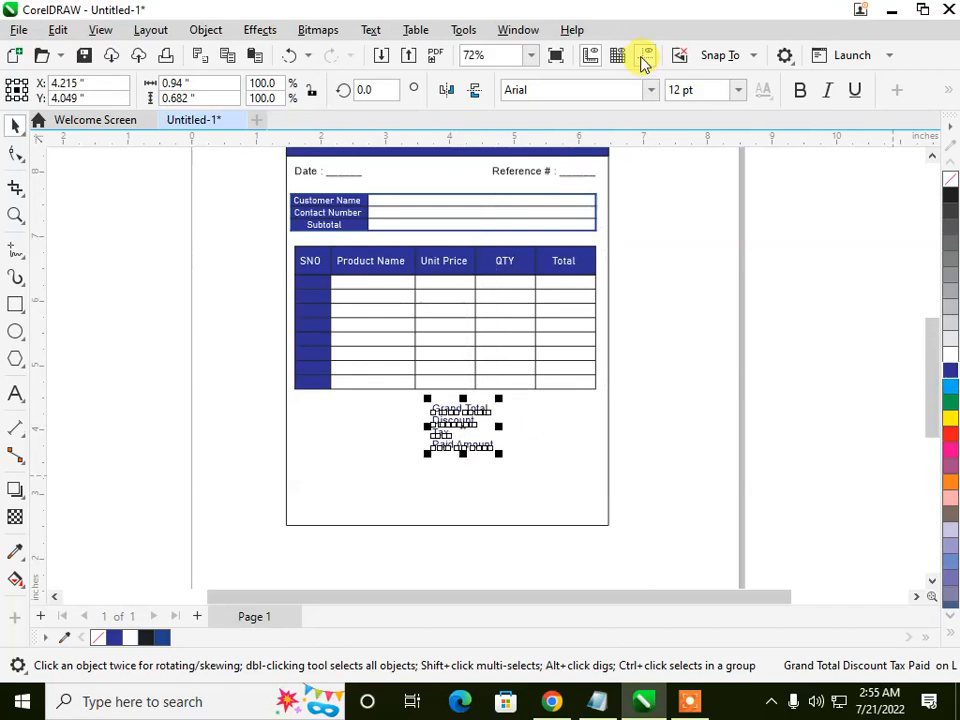
Step: Change the font of the four-line totals text to Bahnschrift
click(651, 90)
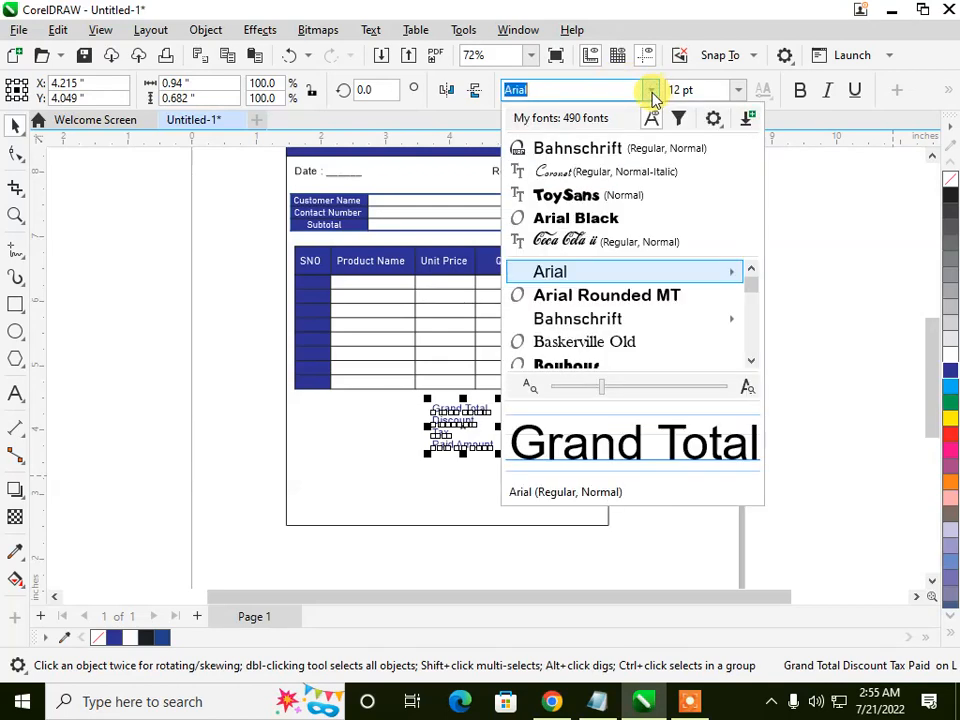
key(Escape)
scroll(455, 460, up, 4)
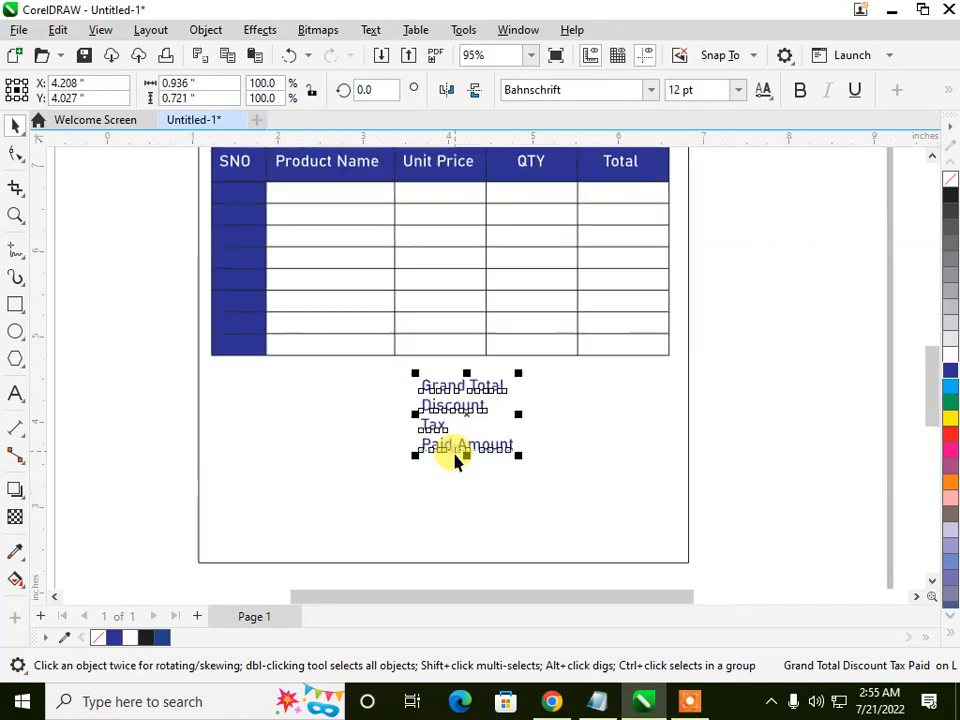
Step: Shift the four-line totals text left so that space is free beside it under the item table's last columns
drag(465, 416, 411, 413)
click(516, 416)
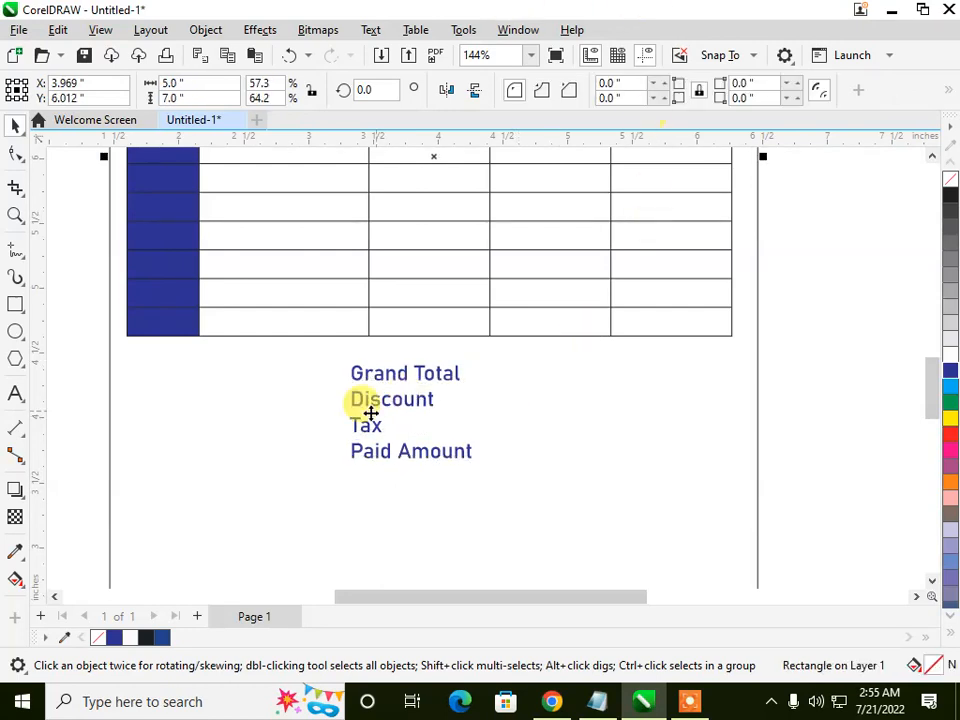
click(55, 328)
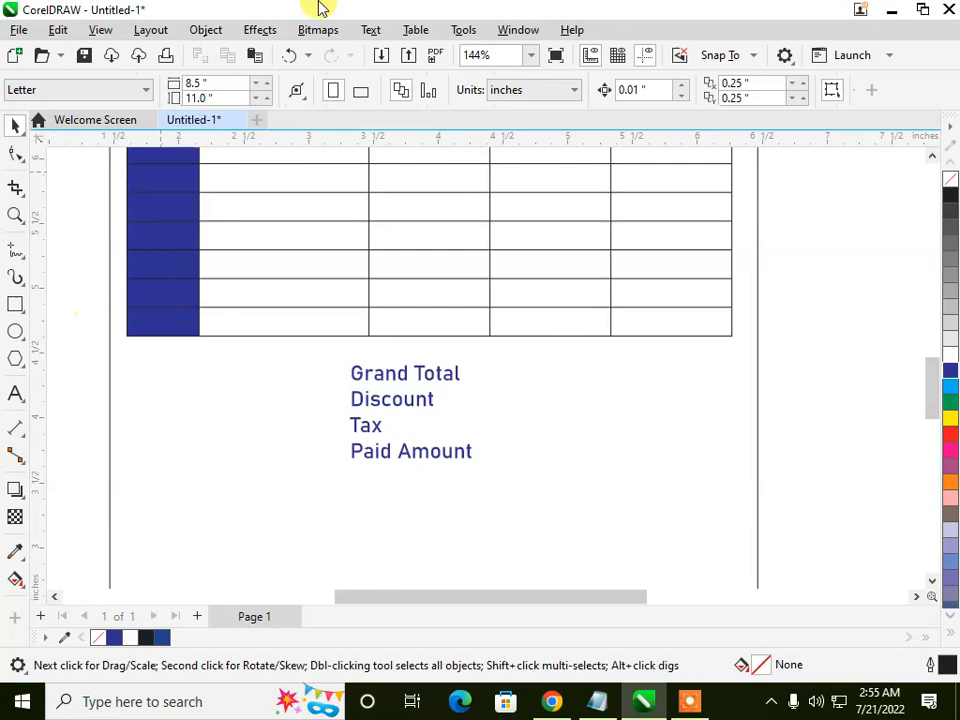
Step: Create a new table with 4 rows and 1 column
click(418, 30)
click(440, 55)
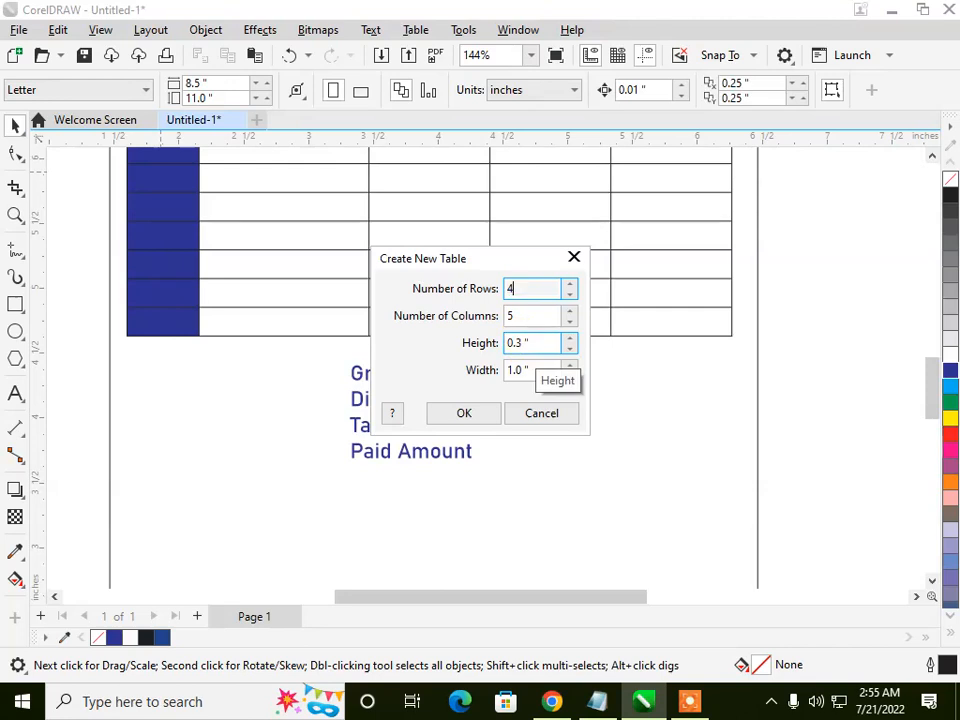
click(521, 315)
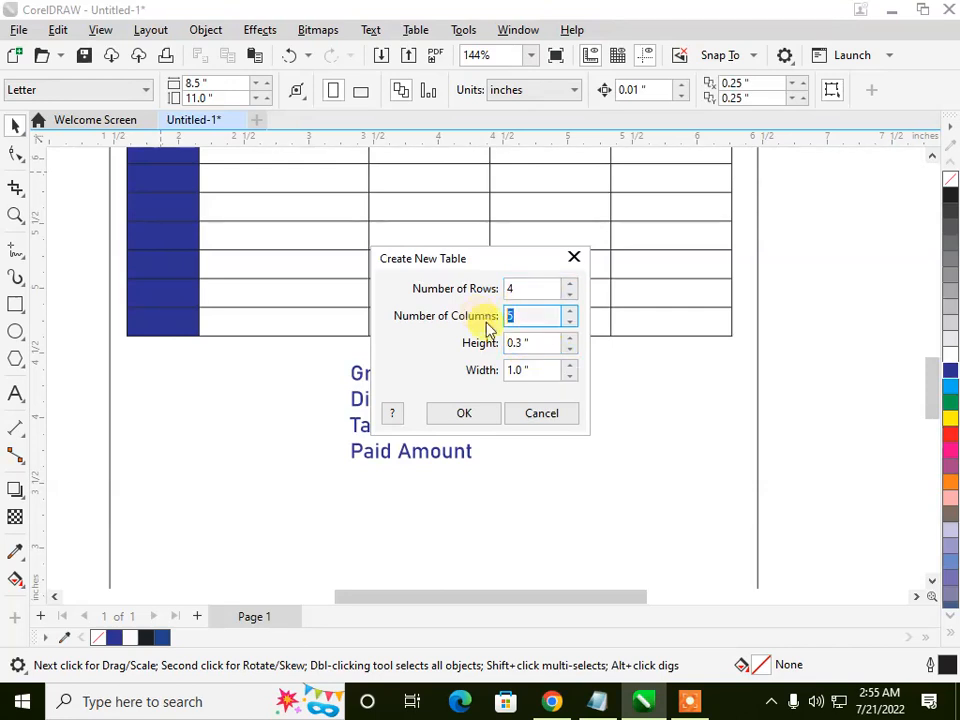
text(1)
key(Return)
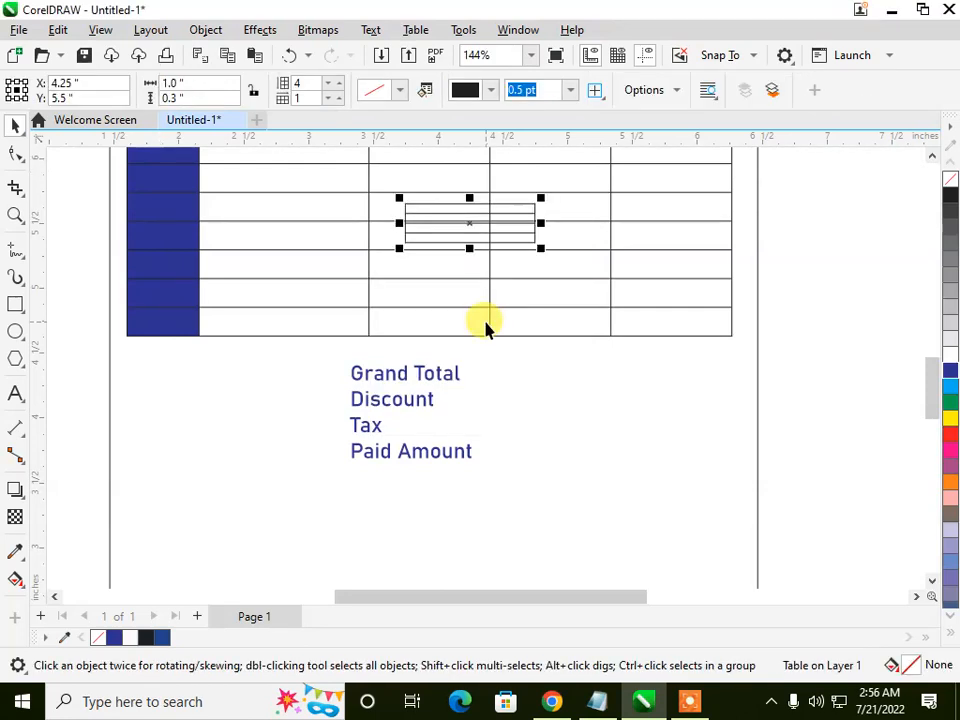
Step: Place the four-row table beside the totals text, about 0.71 inch high, and widen it to the item table's right edge
drag(476, 221, 549, 457)
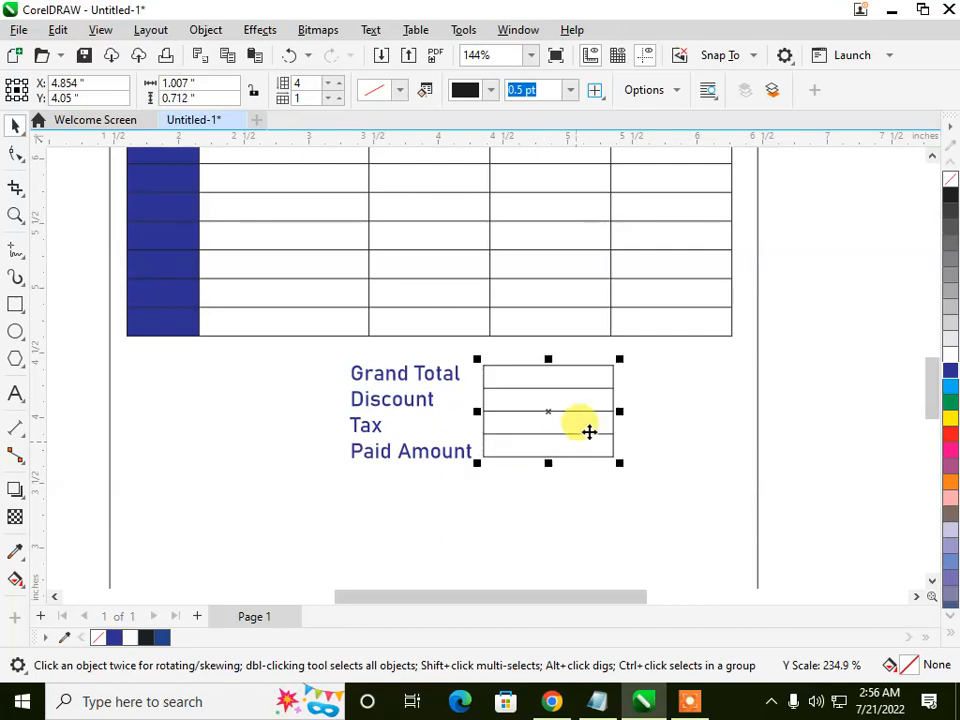
drag(622, 413, 737, 410)
click(842, 373)
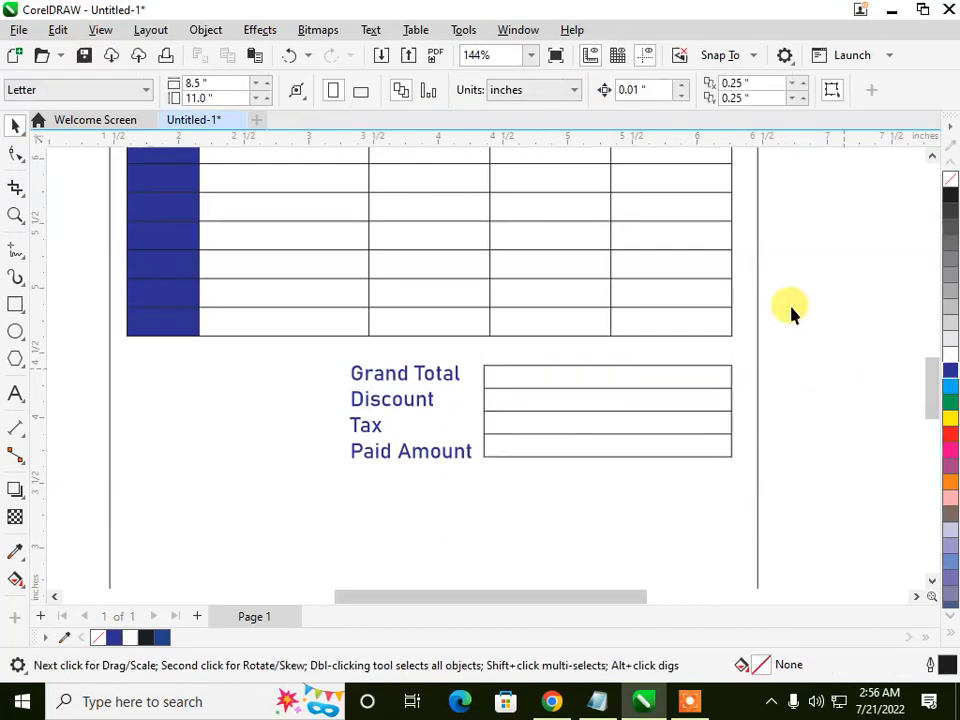
scroll(750, 296, down, 2)
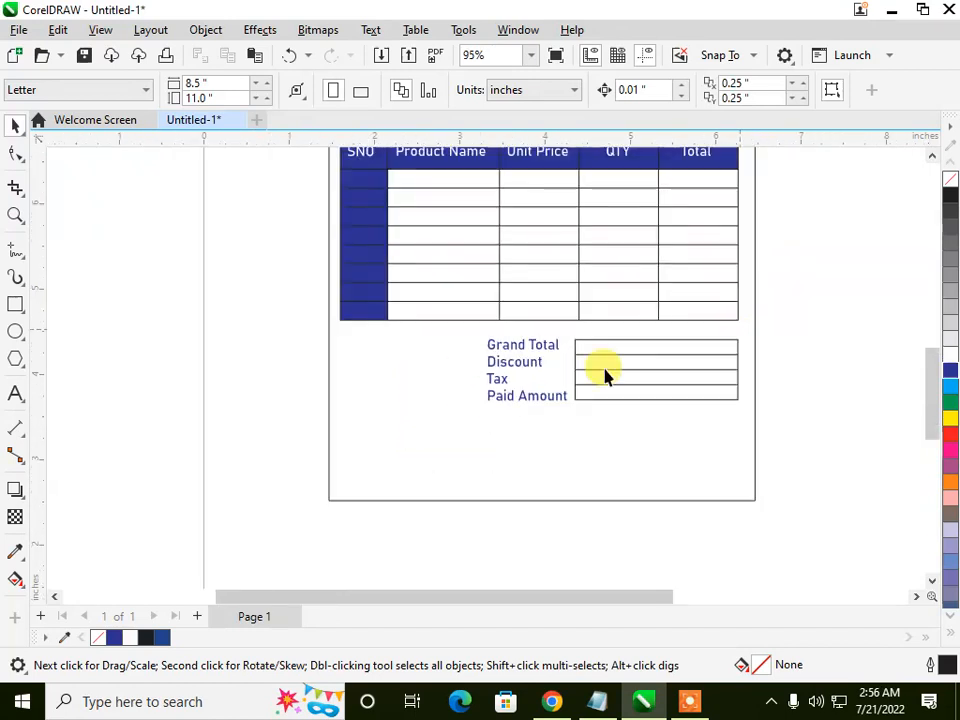
scroll(398, 356, up, 1)
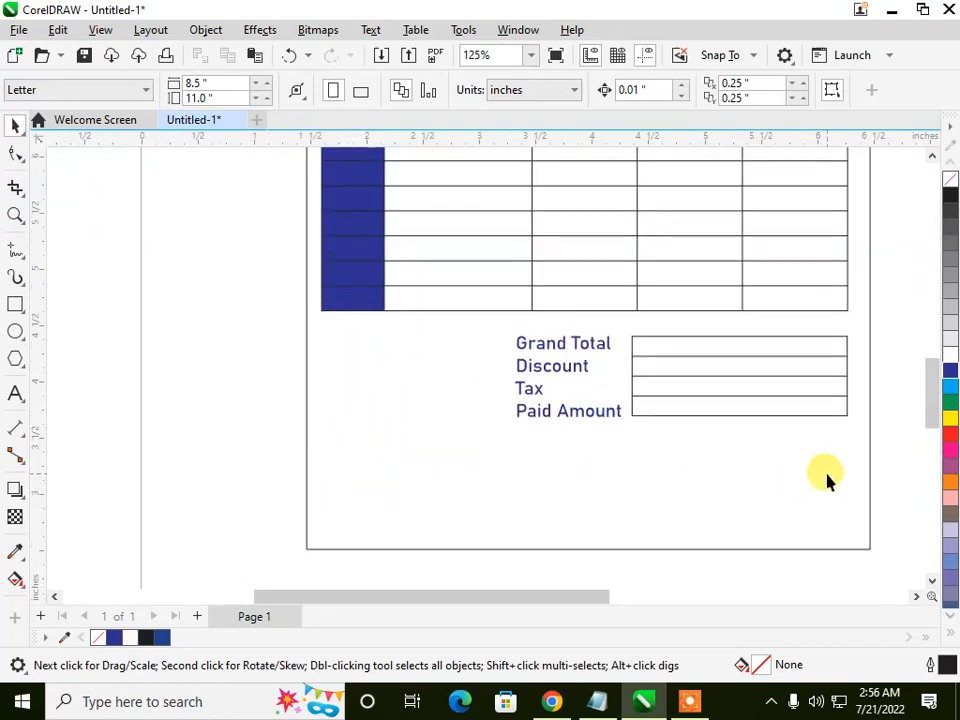
Step: Make a dark blue footer band 5 inches wide and about 0.57 inch high along the memo's bottom edge from the outline rectangle
click(375, 476)
scroll(367, 432, down, 1)
scroll(367, 432, down, 3)
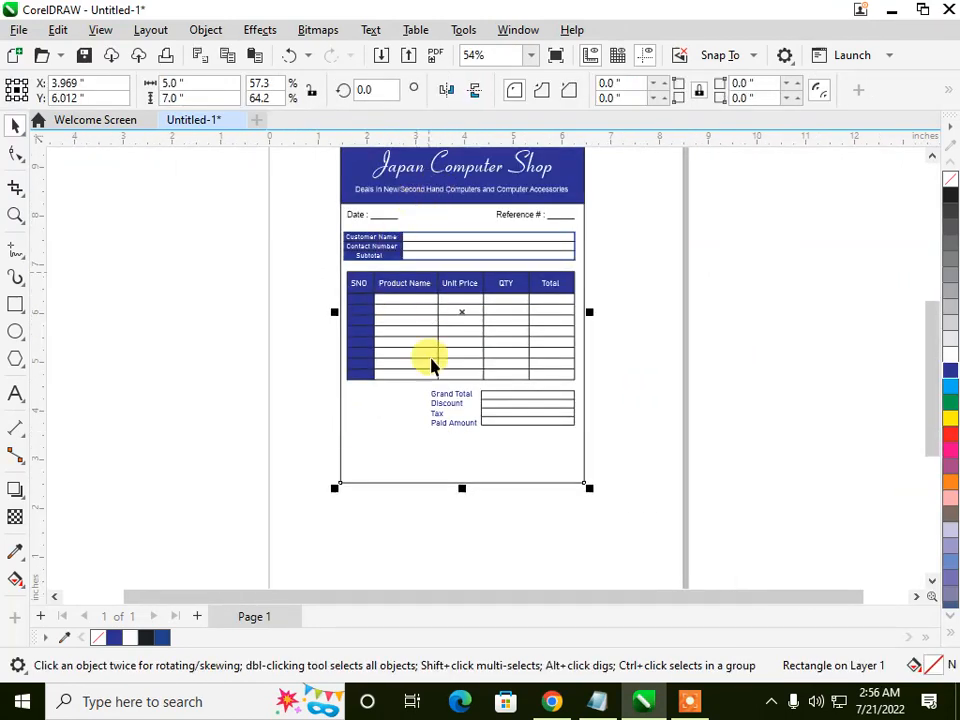
scroll(432, 300, down, 1)
drag(456, 160, 439, 436)
click(951, 372)
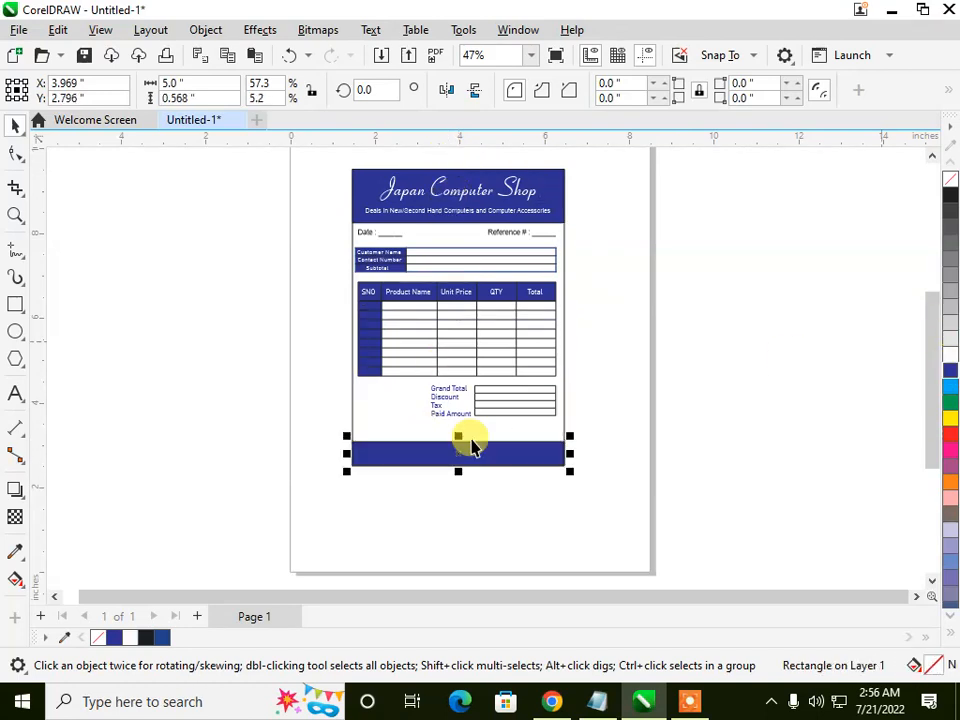
scroll(390, 453, up, 3)
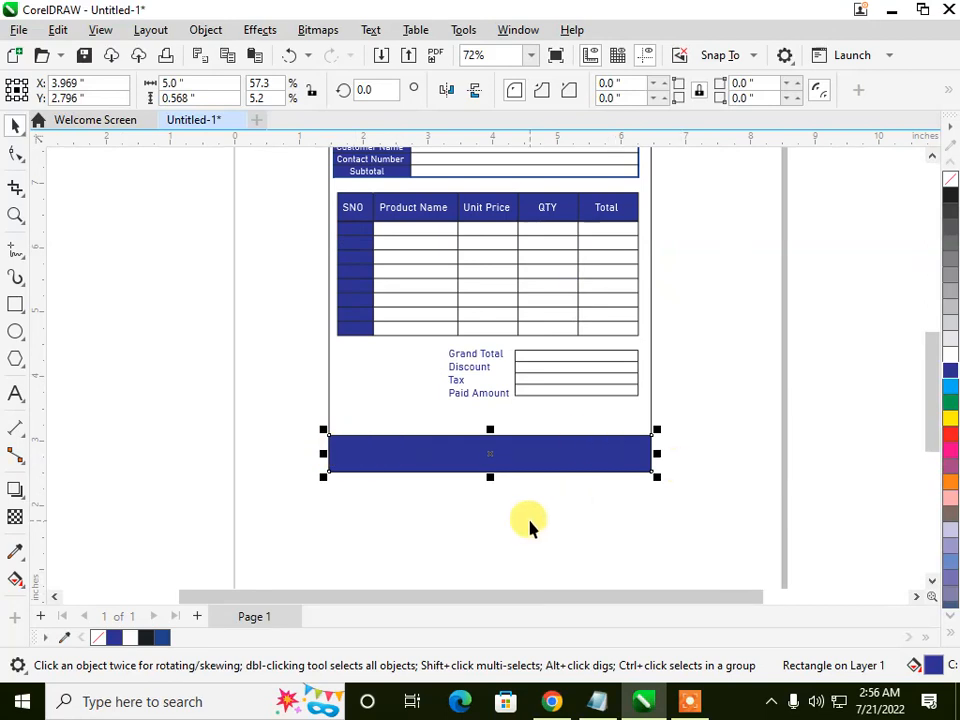
click(530, 527)
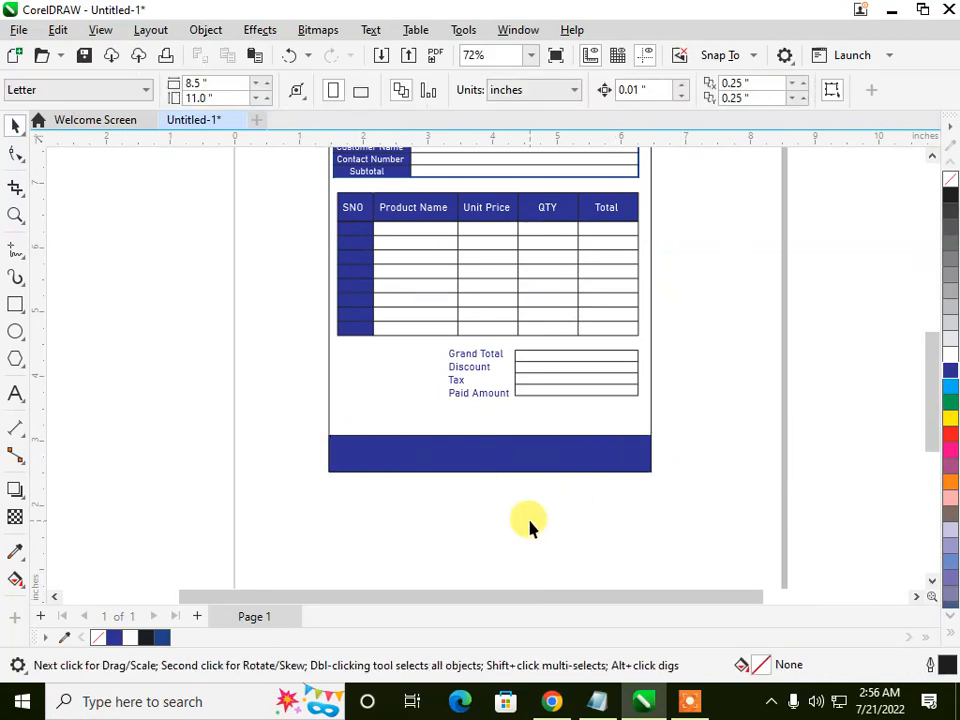
scroll(360, 462, down, 2)
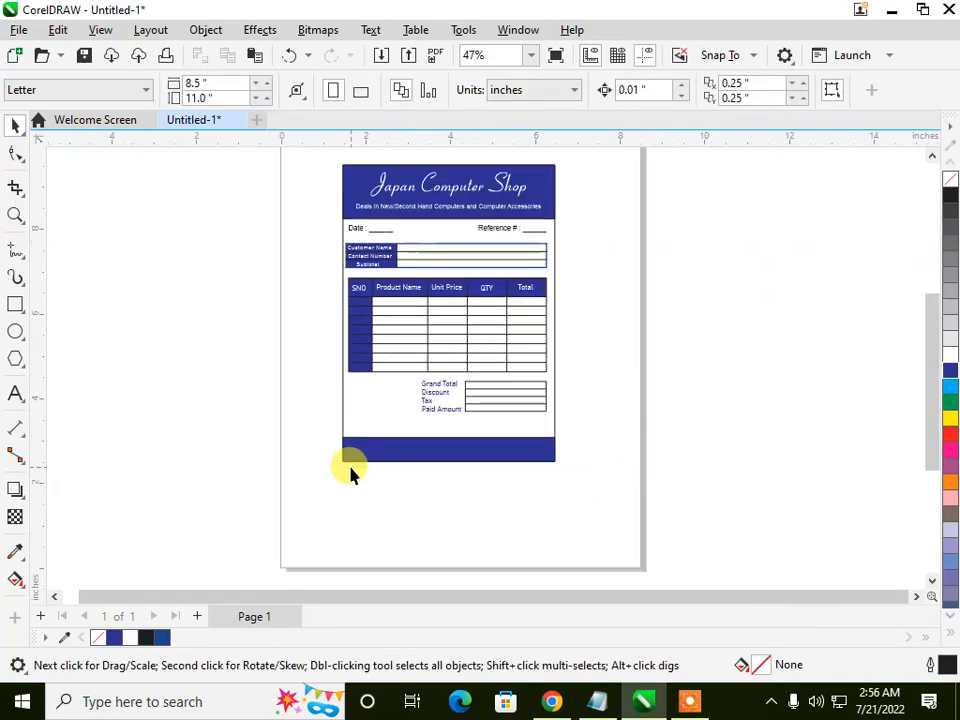
scroll(454, 156, up, 1)
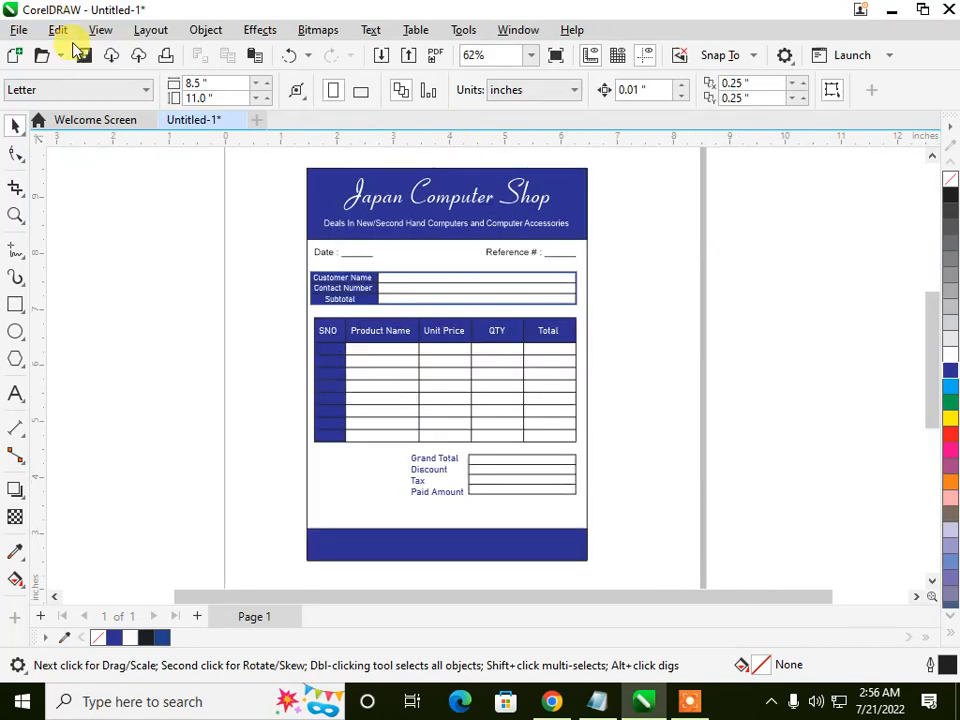
Step: Save the drawing in the cup-mockup folder as a CDR file named memo
click(84, 56)
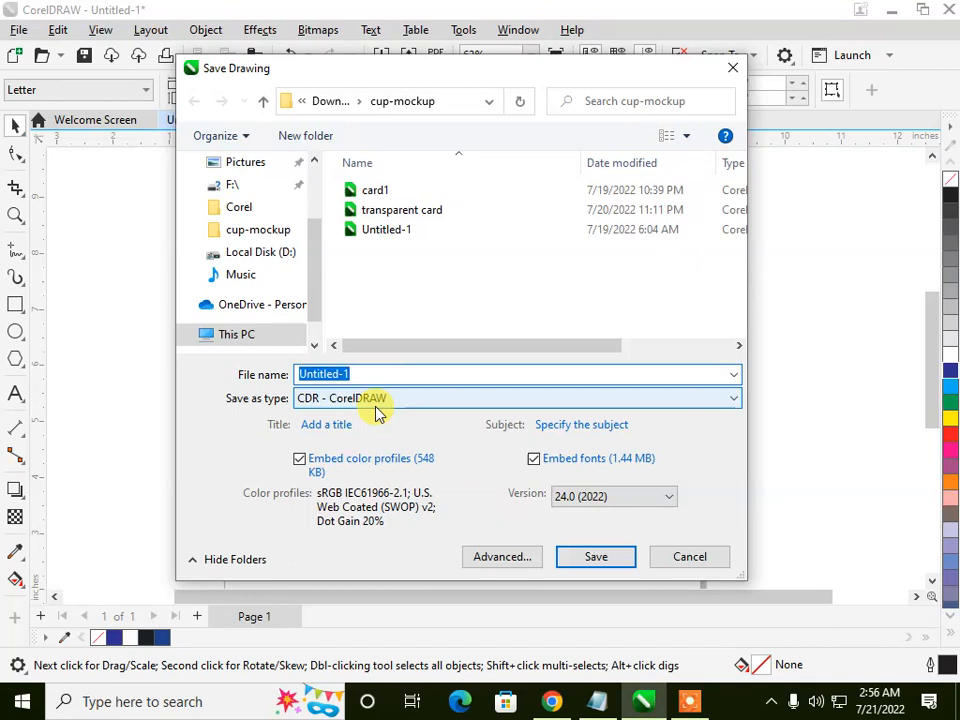
text(memo)
key(Return)
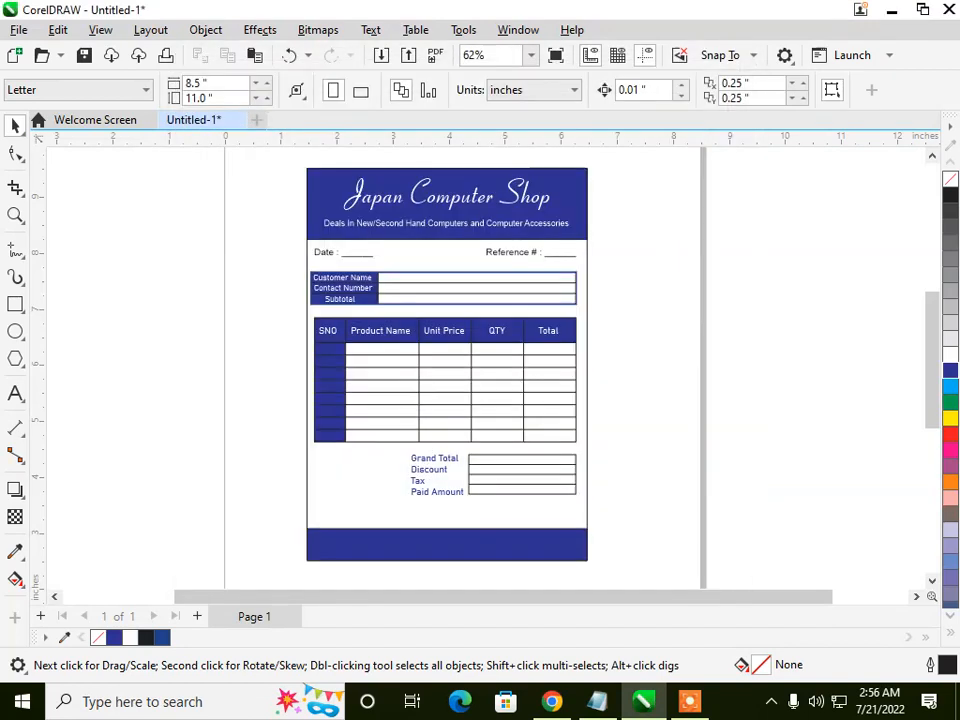
Step: Switch to Chrome and examine several cash memo and invoice templates in the "memo design" image results
click(553, 701)
scroll(285, 450, down, 3)
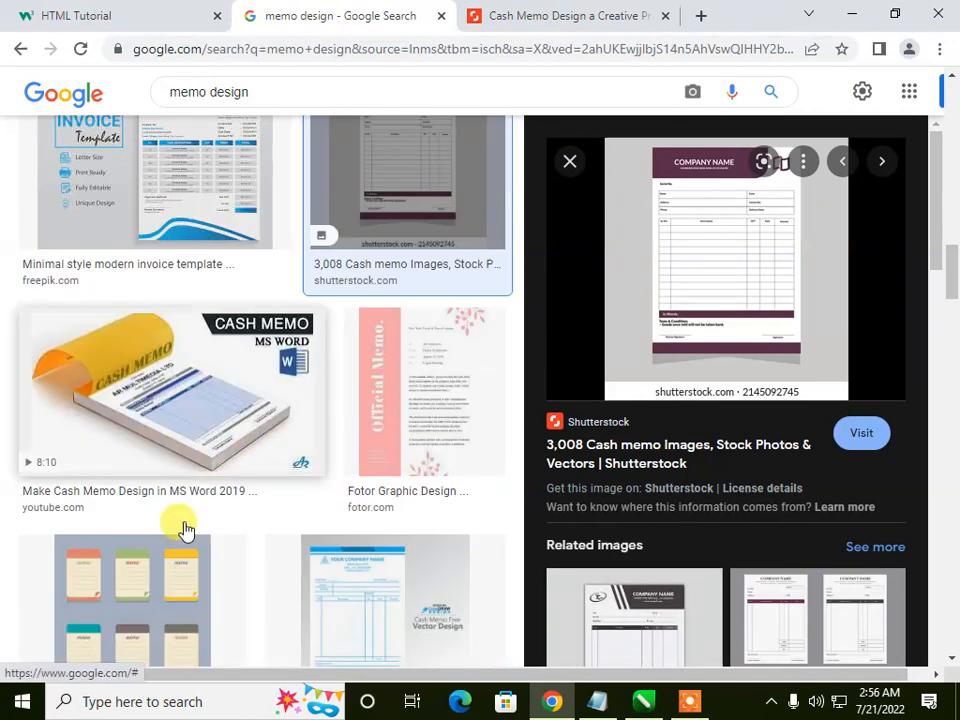
scroll(236, 478, down, 3)
click(306, 542)
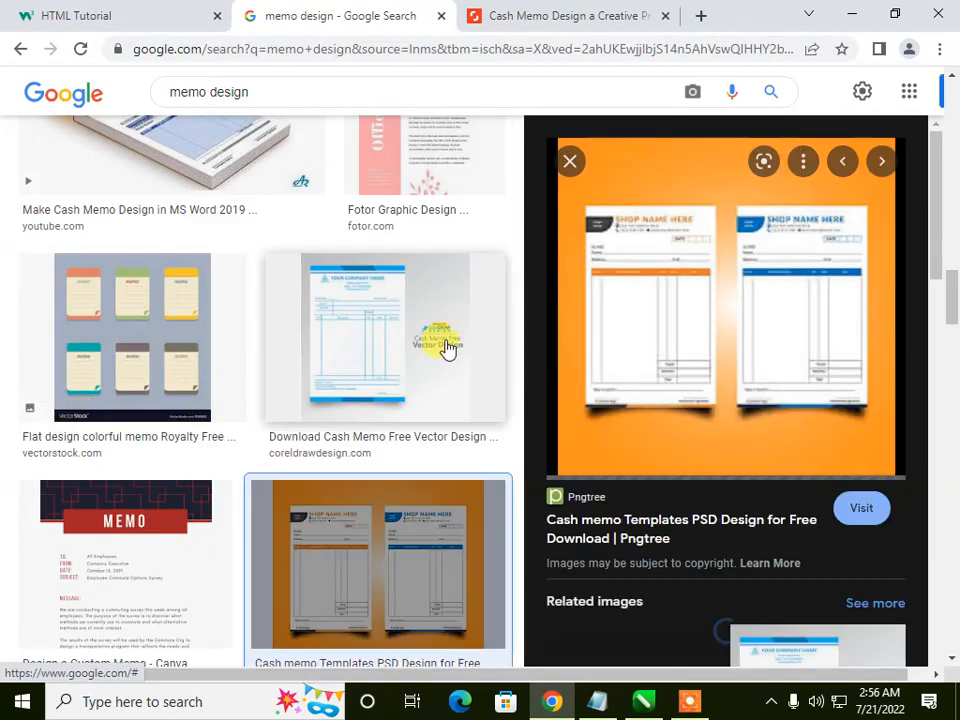
scroll(440, 400, down, 5)
click(175, 440)
scroll(697, 383, down, 1)
scroll(697, 383, down, 2)
click(649, 551)
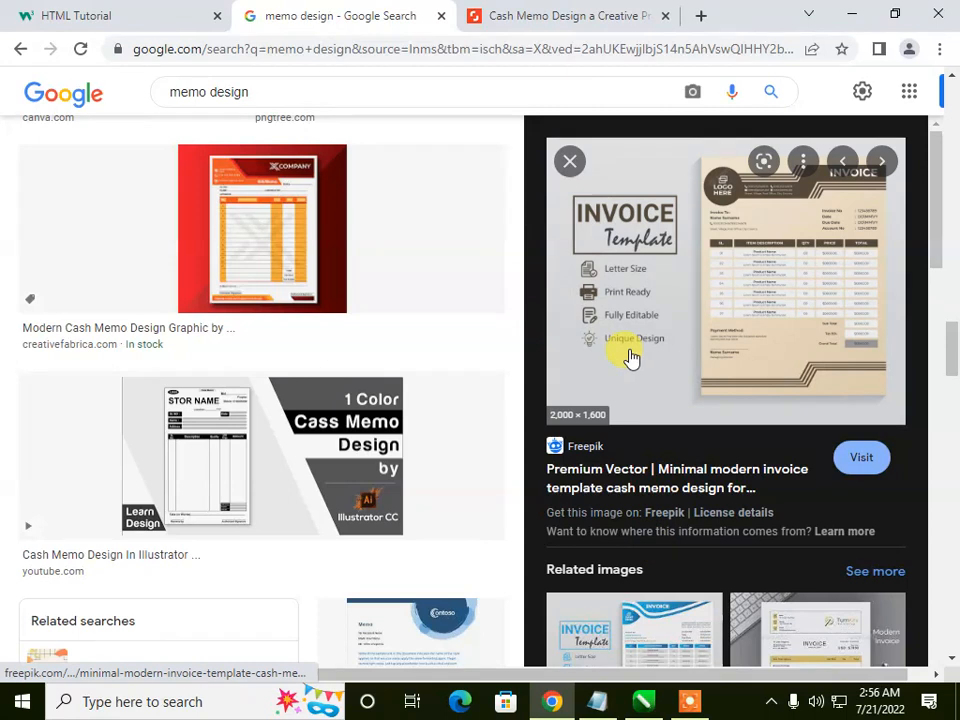
scroll(630, 365, down, 3)
click(644, 398)
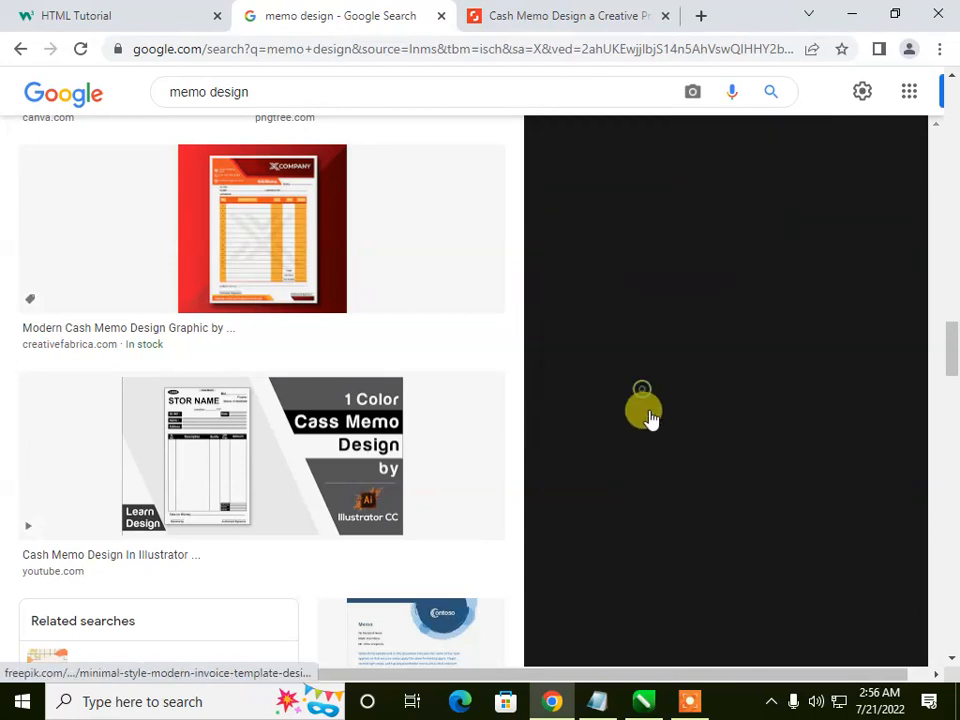
click(690, 702)
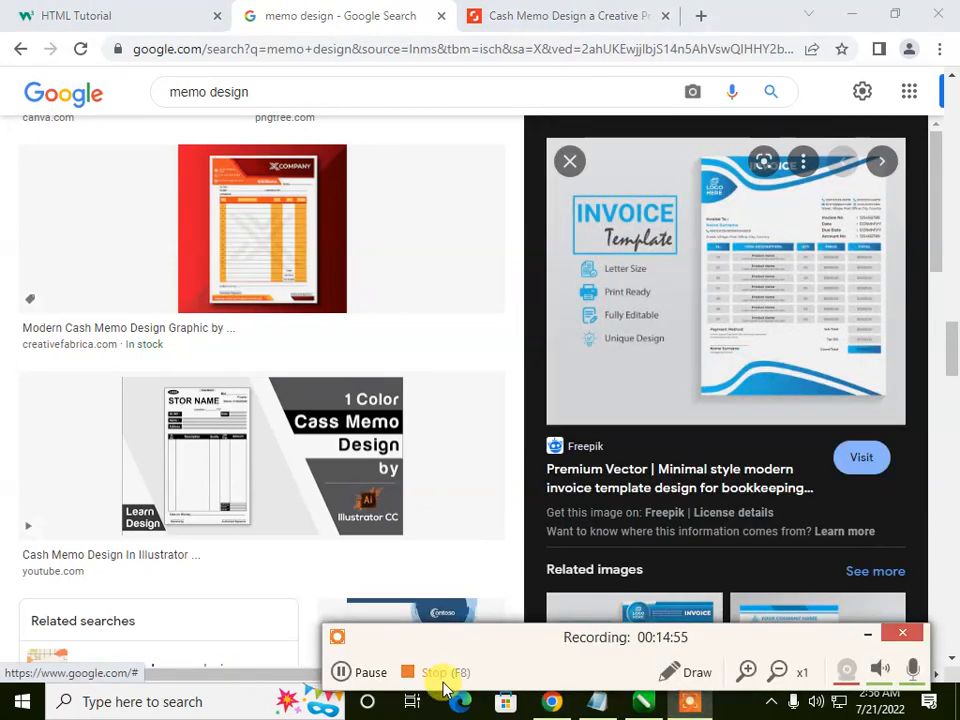